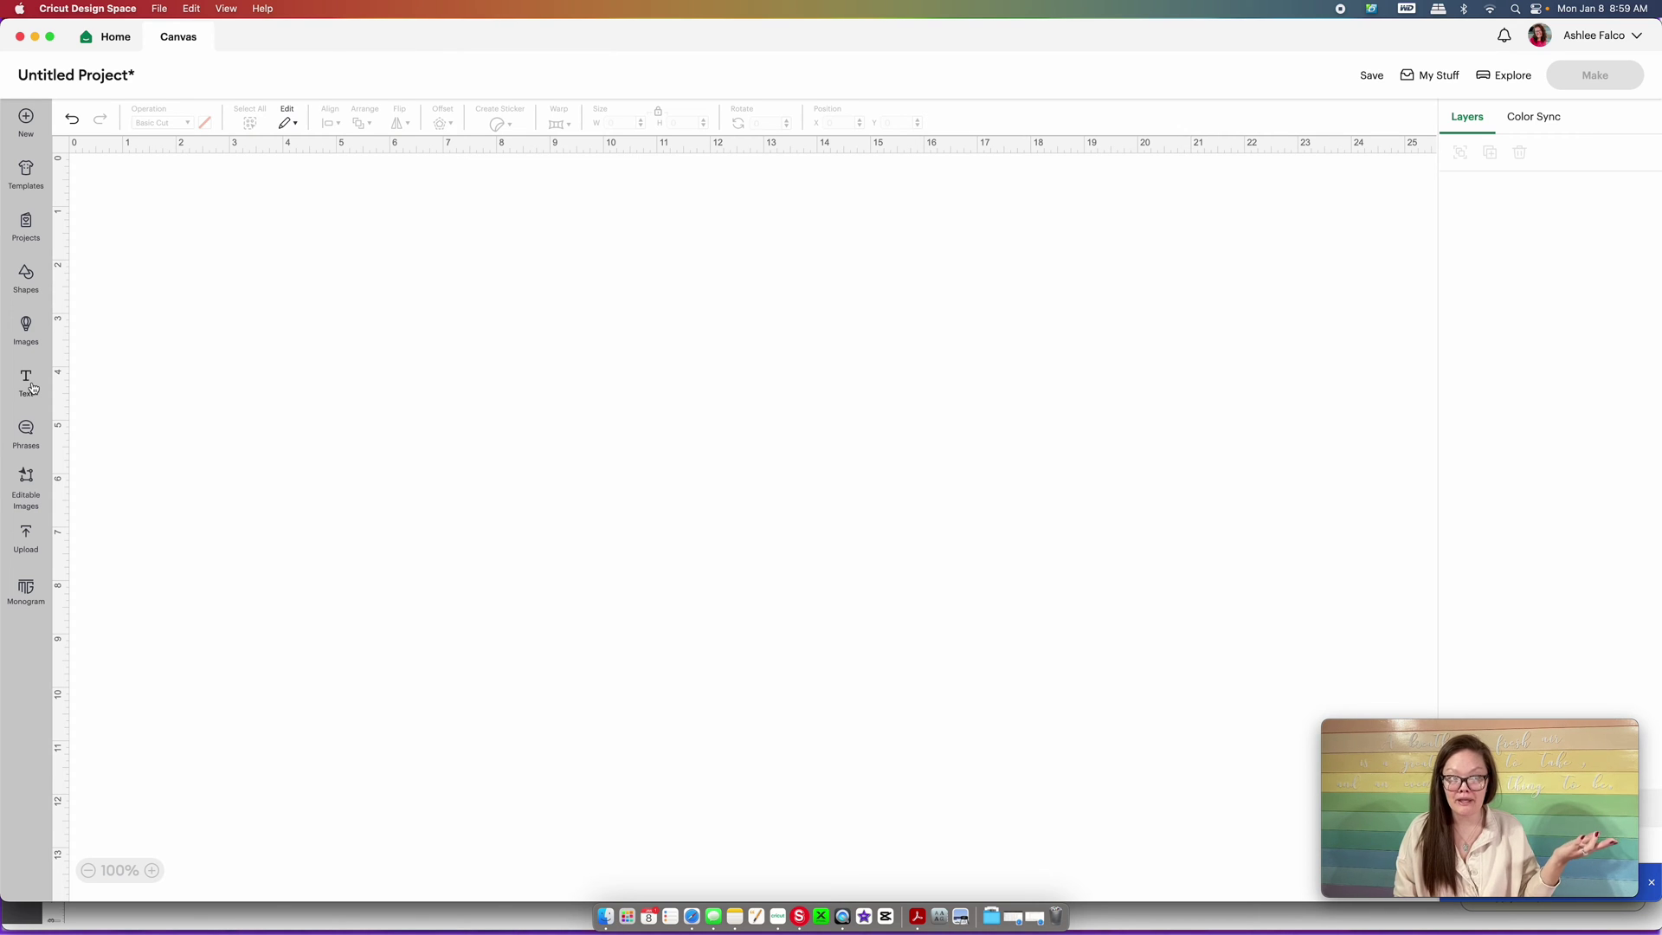
Add a text object containing the first name in lowercase and enlarge it to about 9.36 by 2.84 in
{"action": "left_click", "coordinate": [30, 388]}
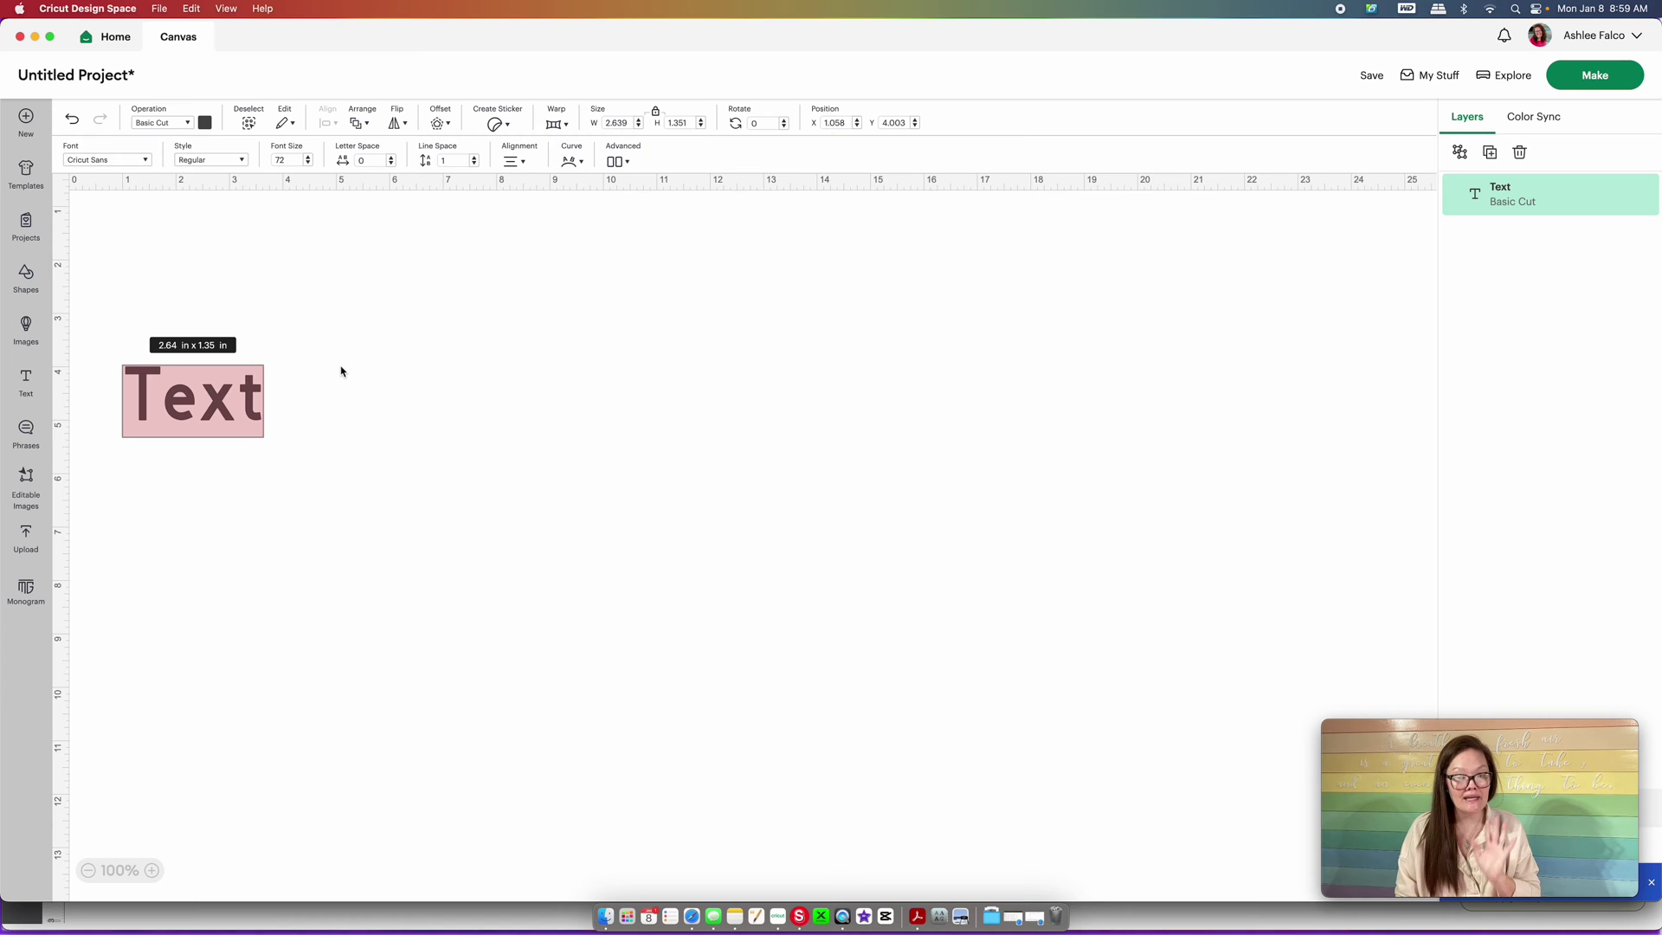
{"action": "type", "text": "ah"}
{"action": "key", "text": "BackSpace"}
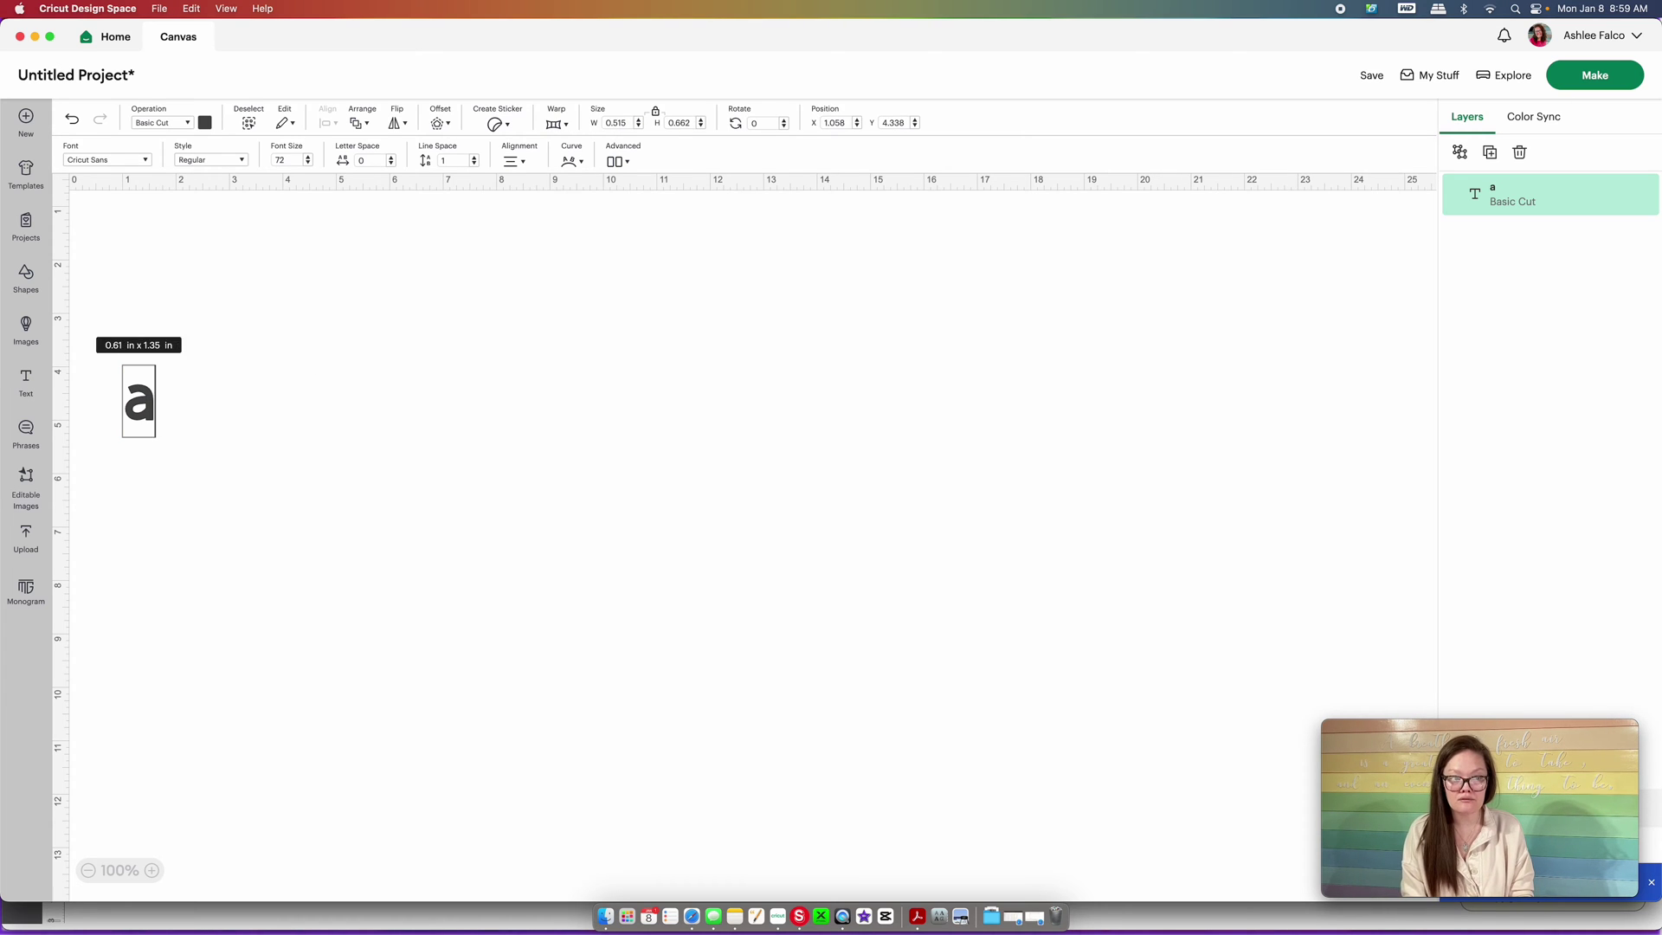
{"action": "type", "text": "shlee"}
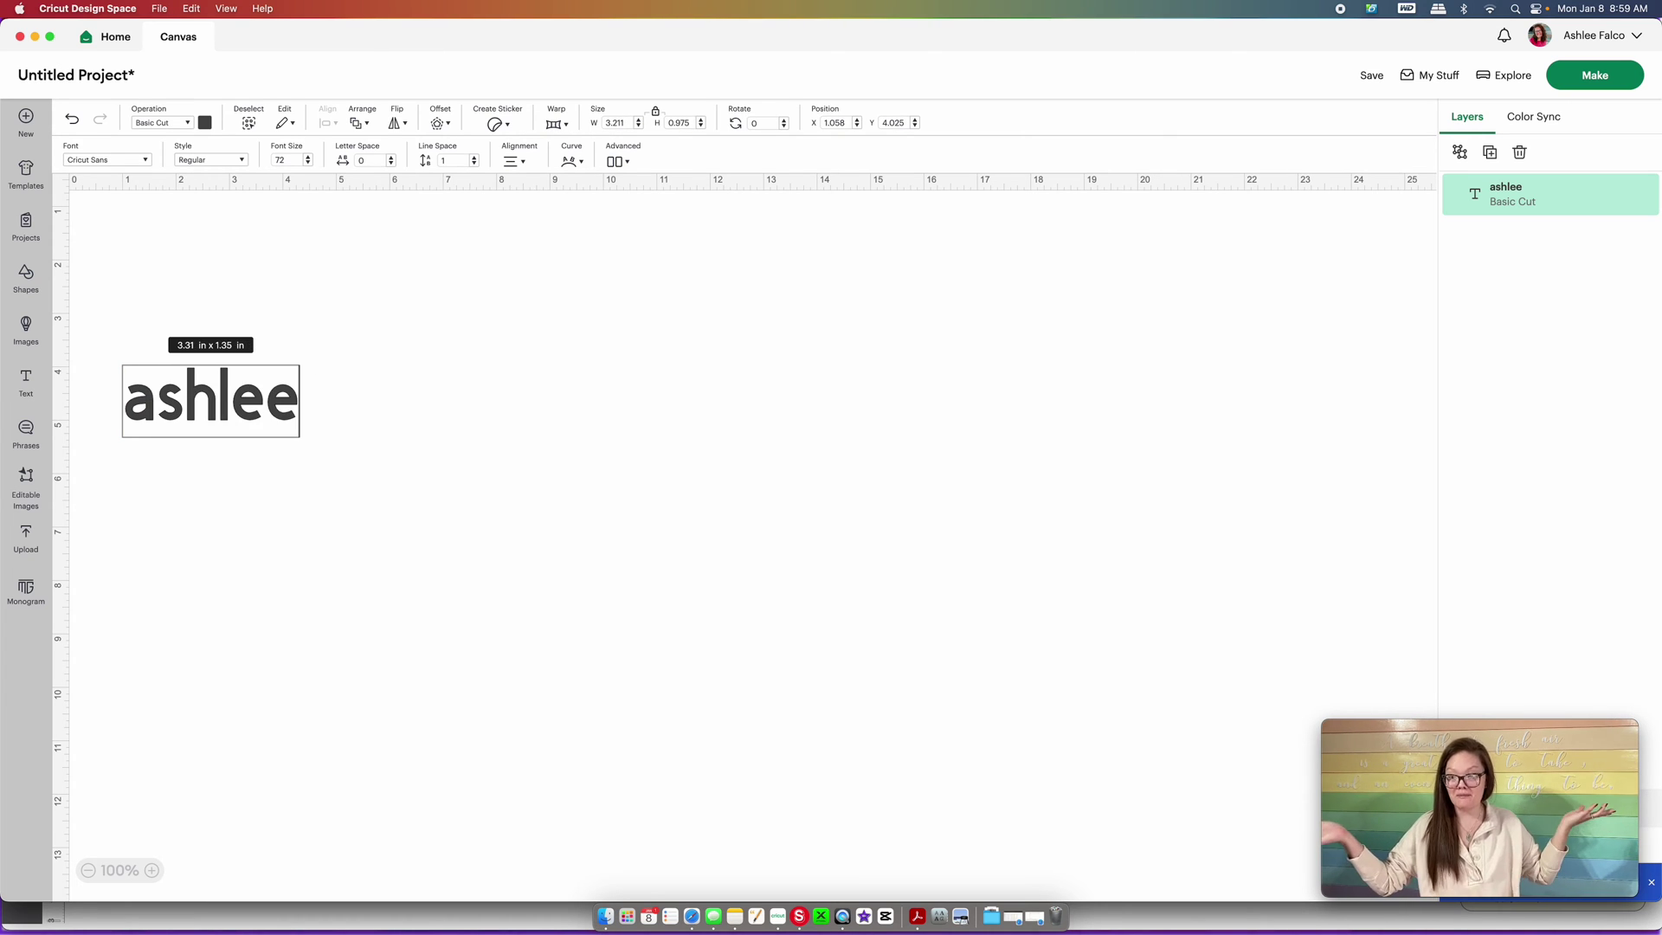
{"action": "left_click", "coordinate": [399, 479]}
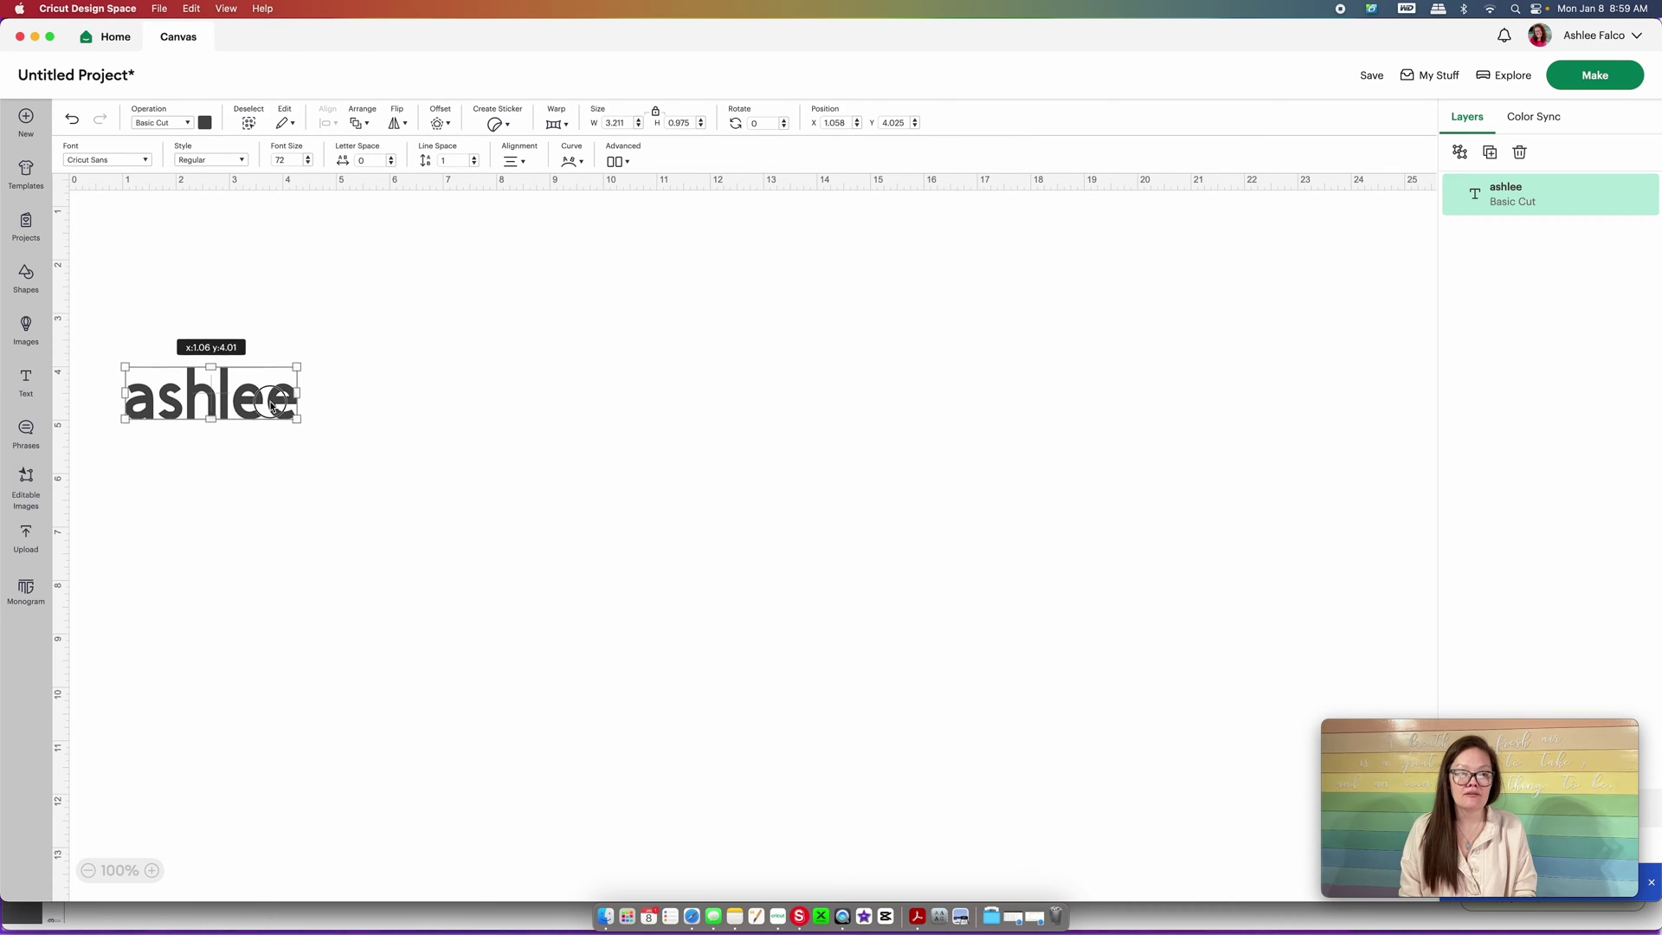
{"action": "left_click_drag", "start_coordinate": [298, 422], "coordinate": [588, 397]}
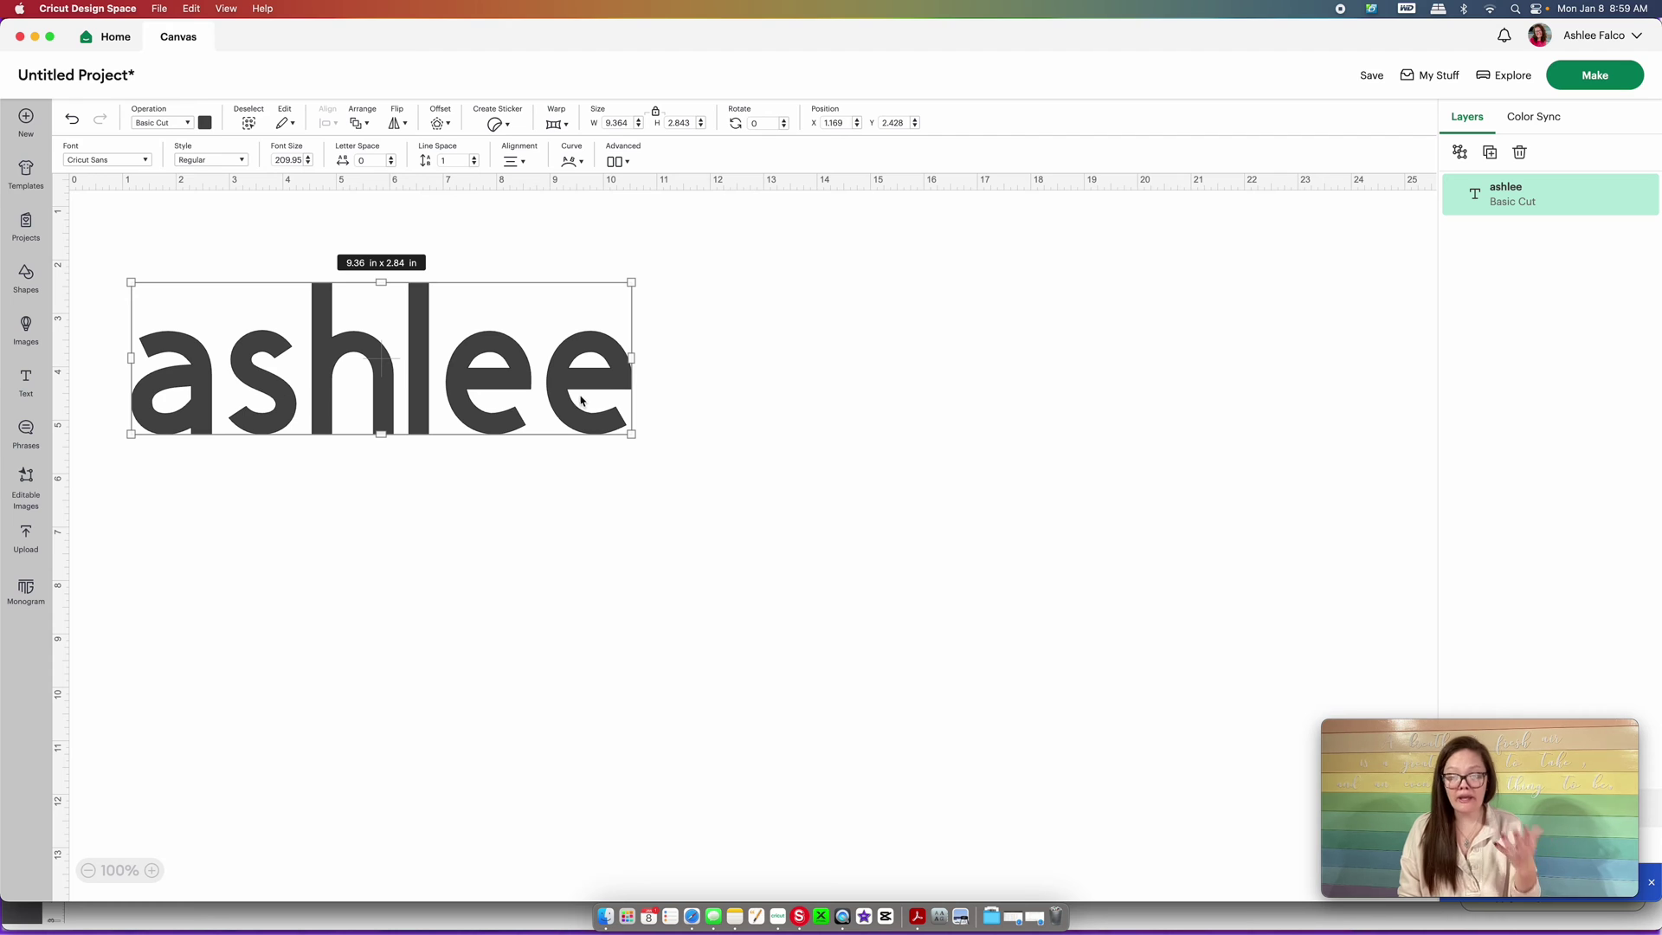
{"action": "left_click", "coordinate": [122, 163]}
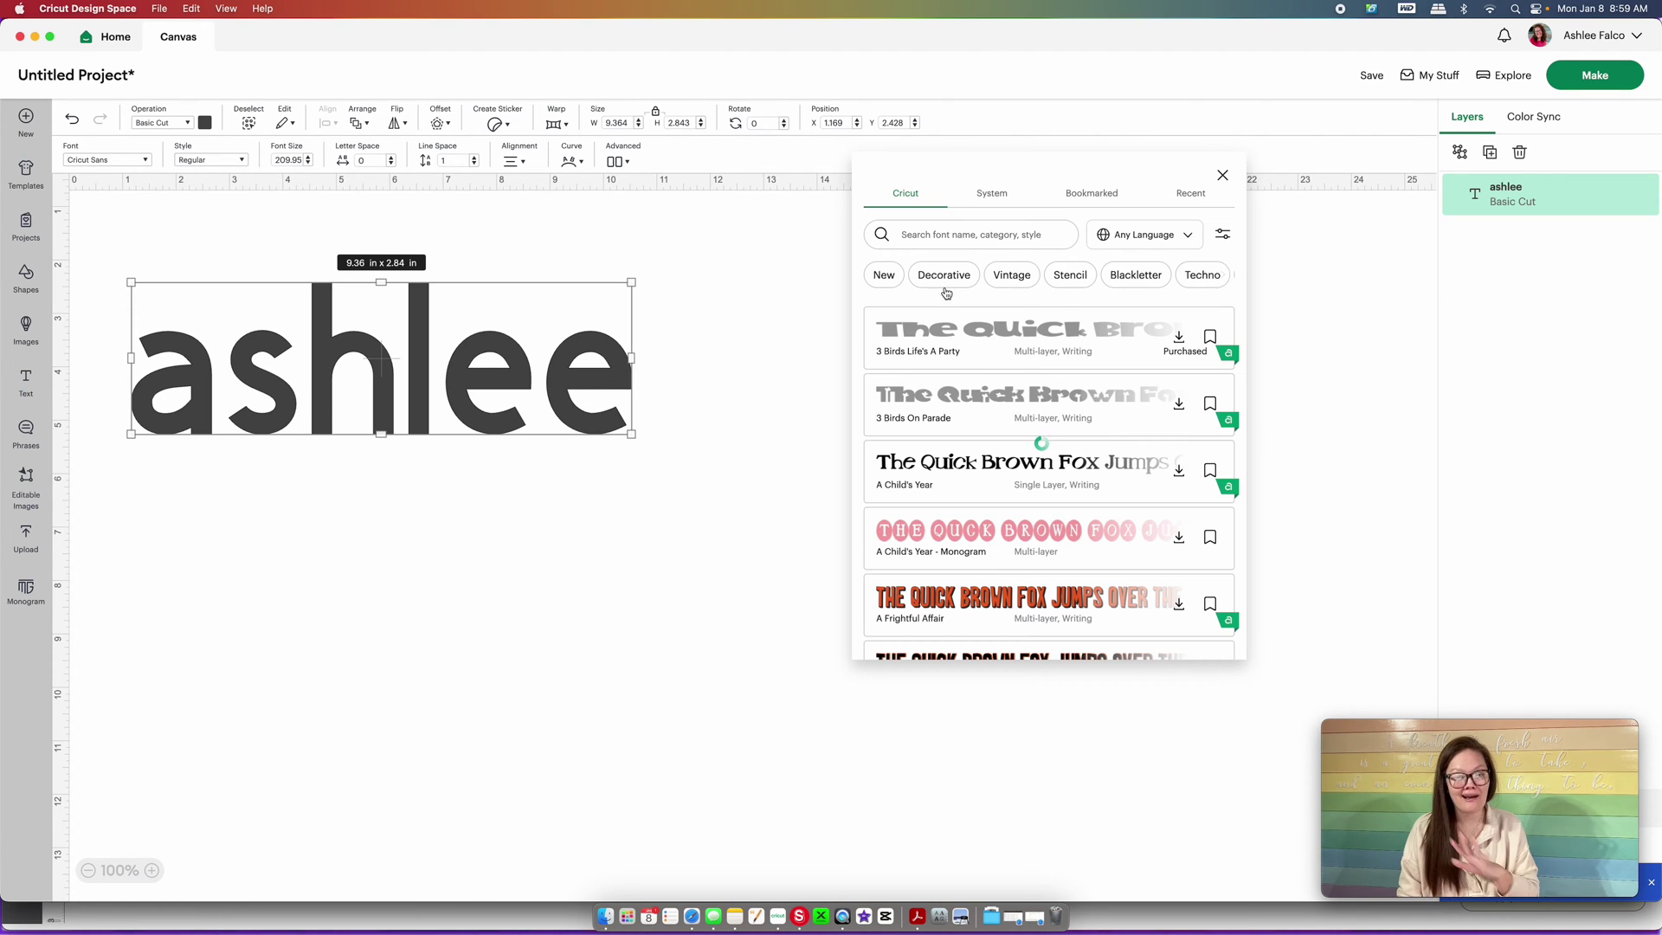
{"action": "left_click", "coordinate": [1222, 177]}
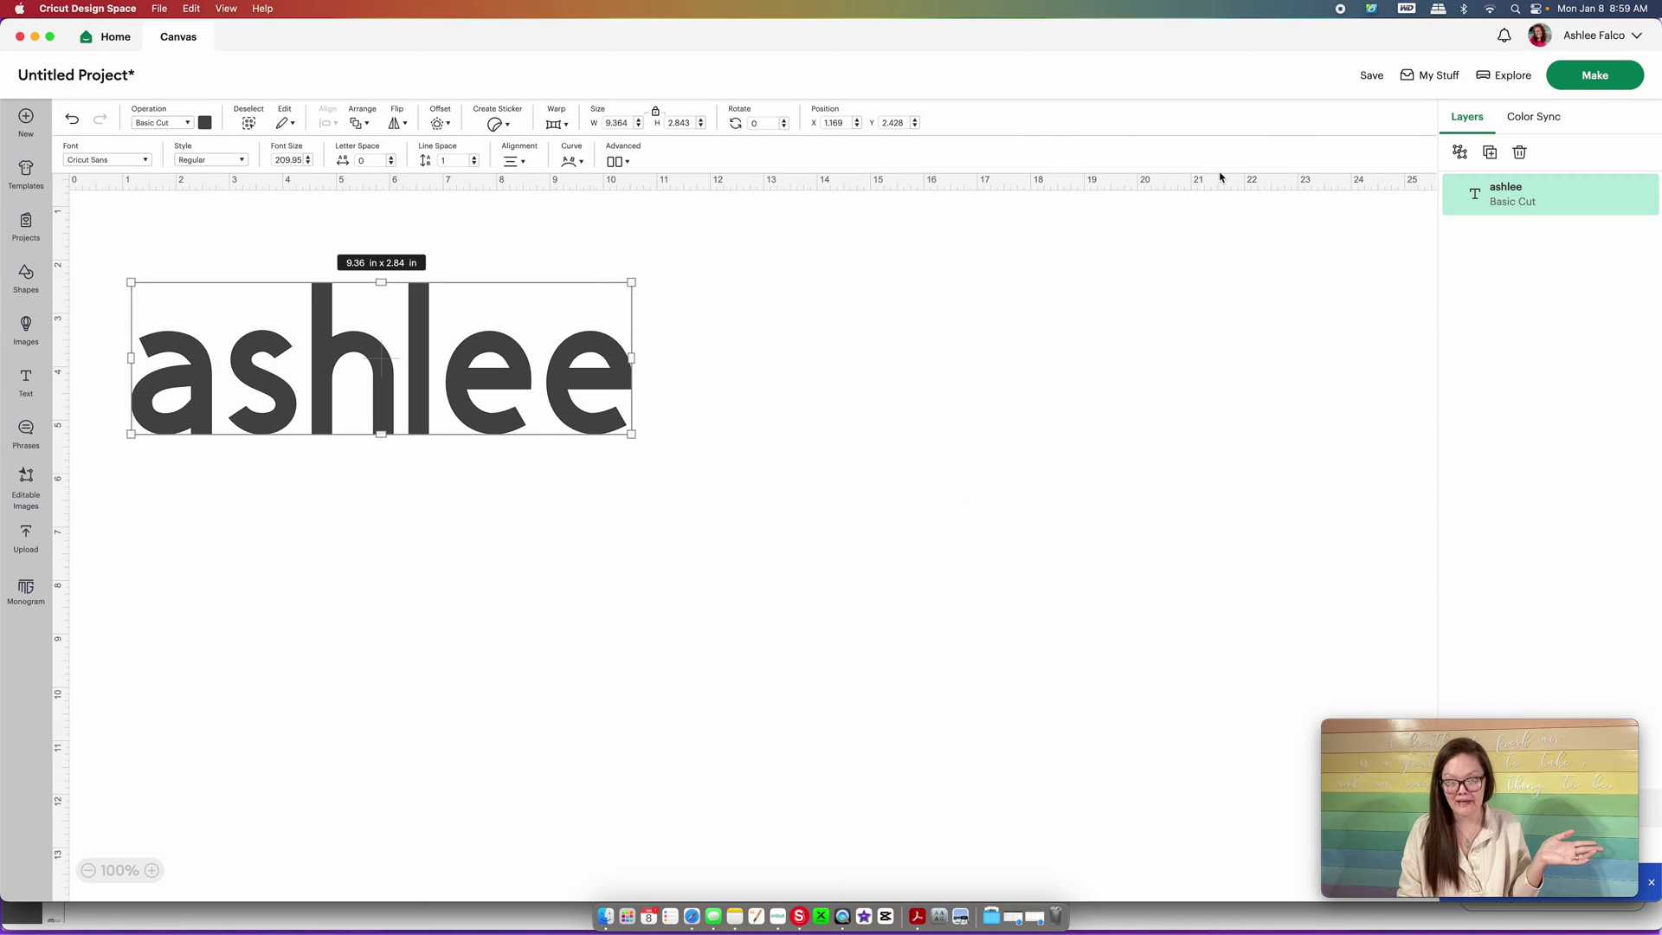
Duplicate the name text and place the copy directly below the original
{"action": "left_click_drag", "start_coordinate": [477, 366], "coordinate": [472, 381]}
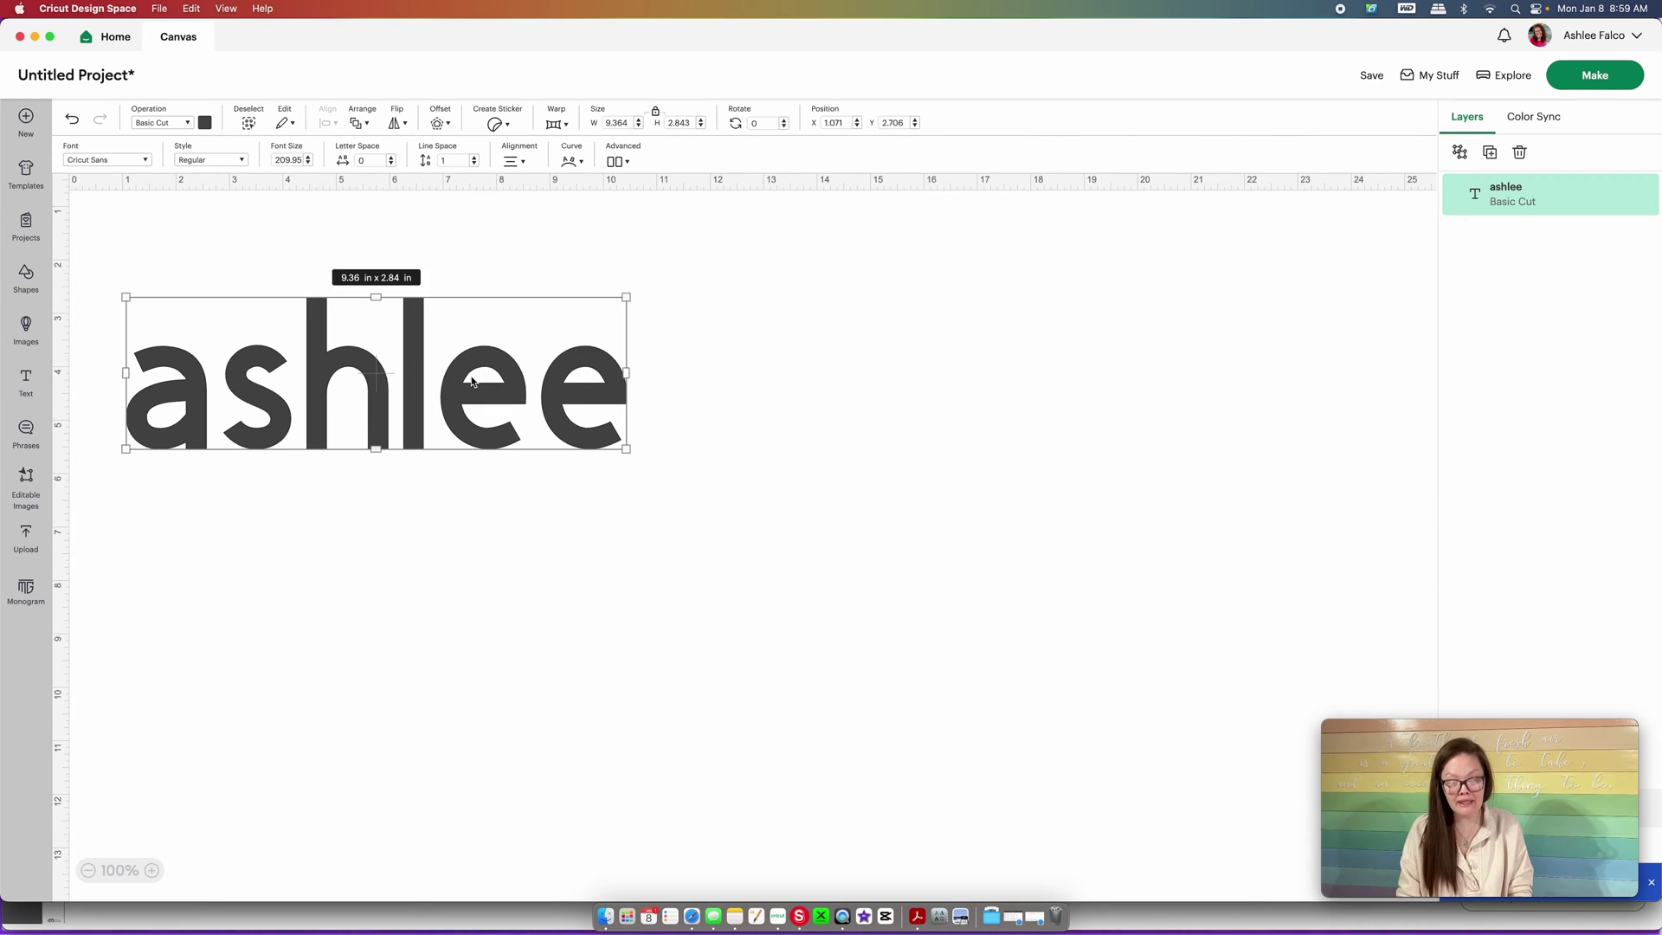
{"action": "key", "text": "super+d"}
{"action": "left_click_drag", "start_coordinate": [438, 297], "coordinate": [468, 667]}
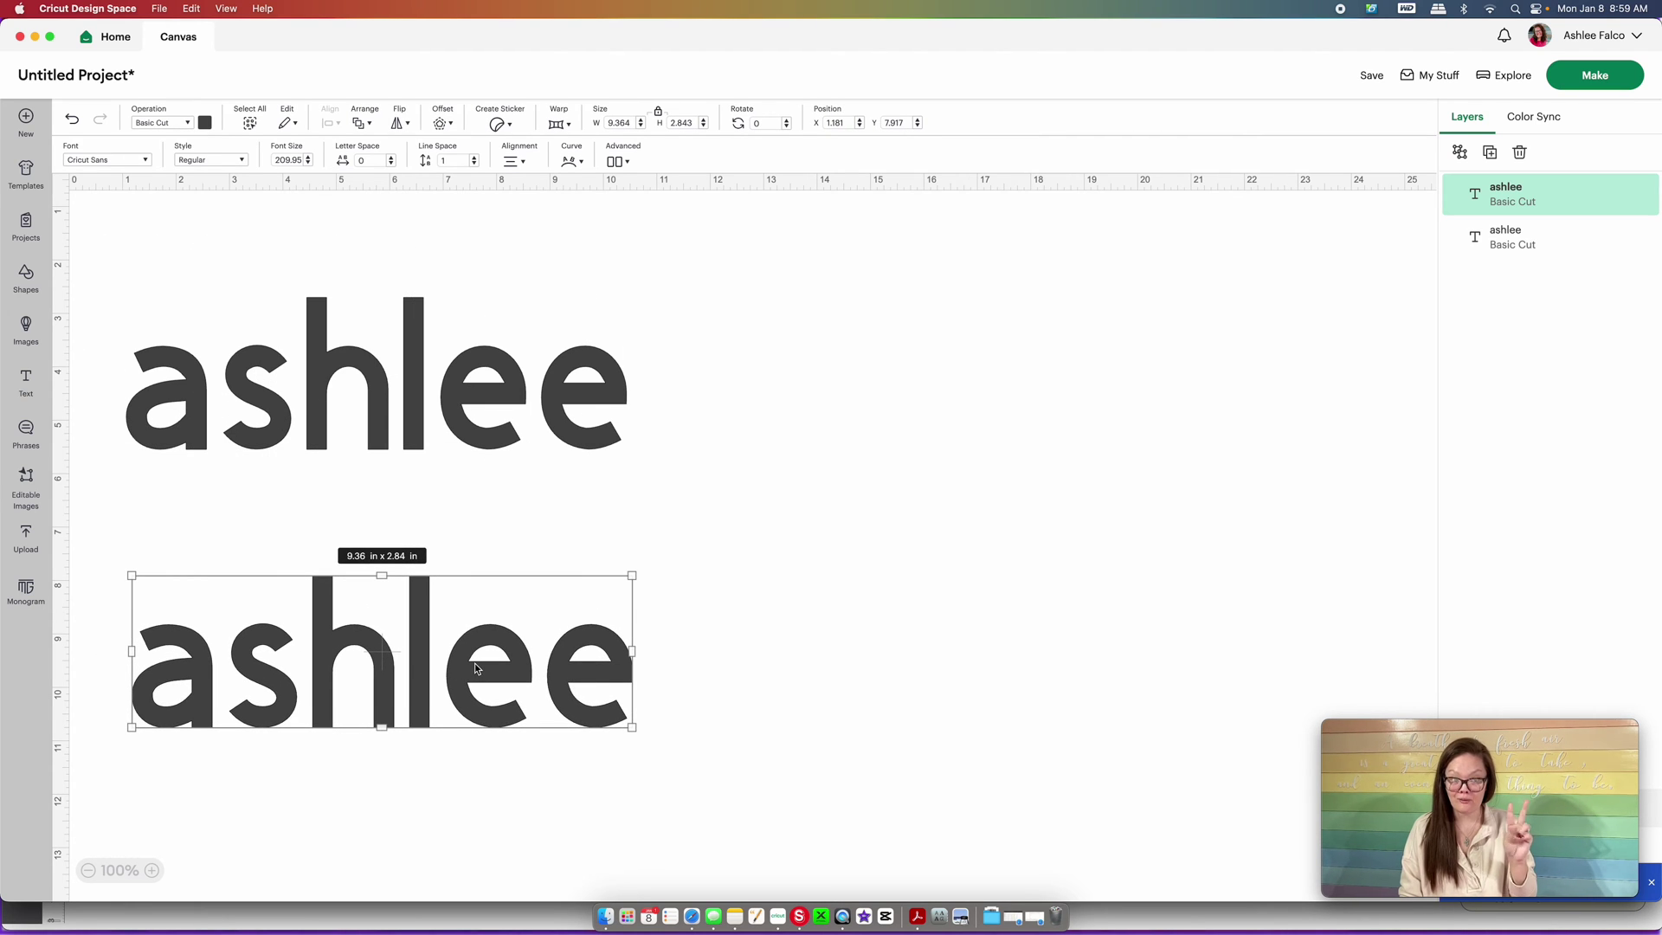
Curve the upper name text into an upward arch with a curve value of 69
{"action": "left_click", "coordinate": [467, 407]}
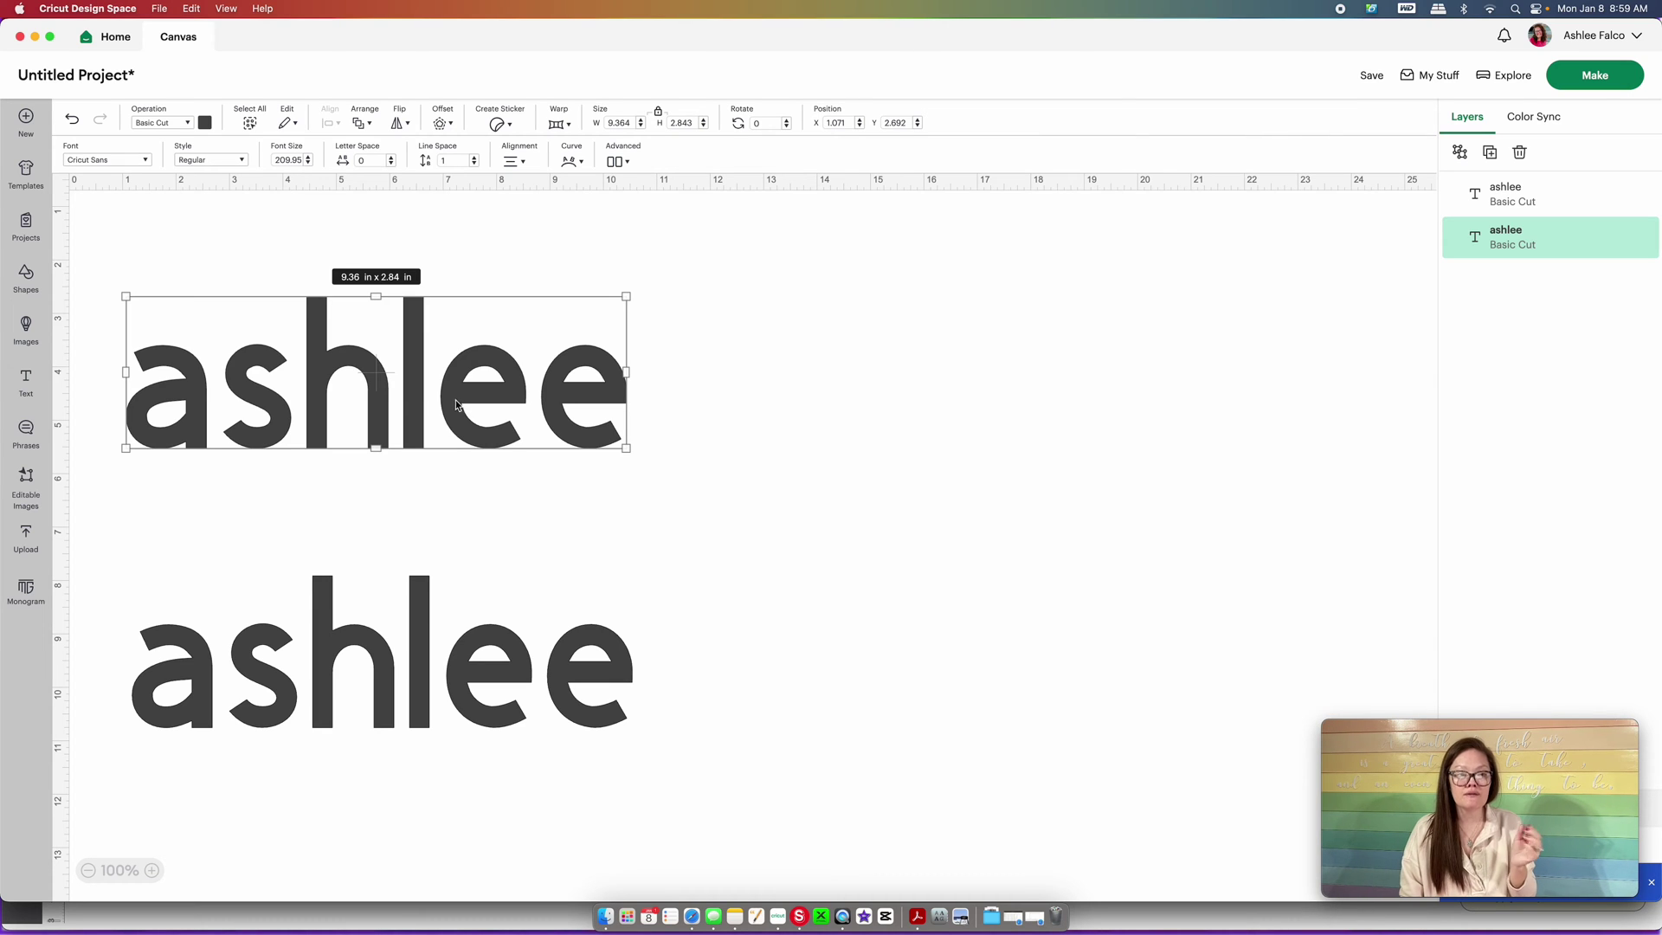
{"action": "left_click", "coordinate": [572, 162]}
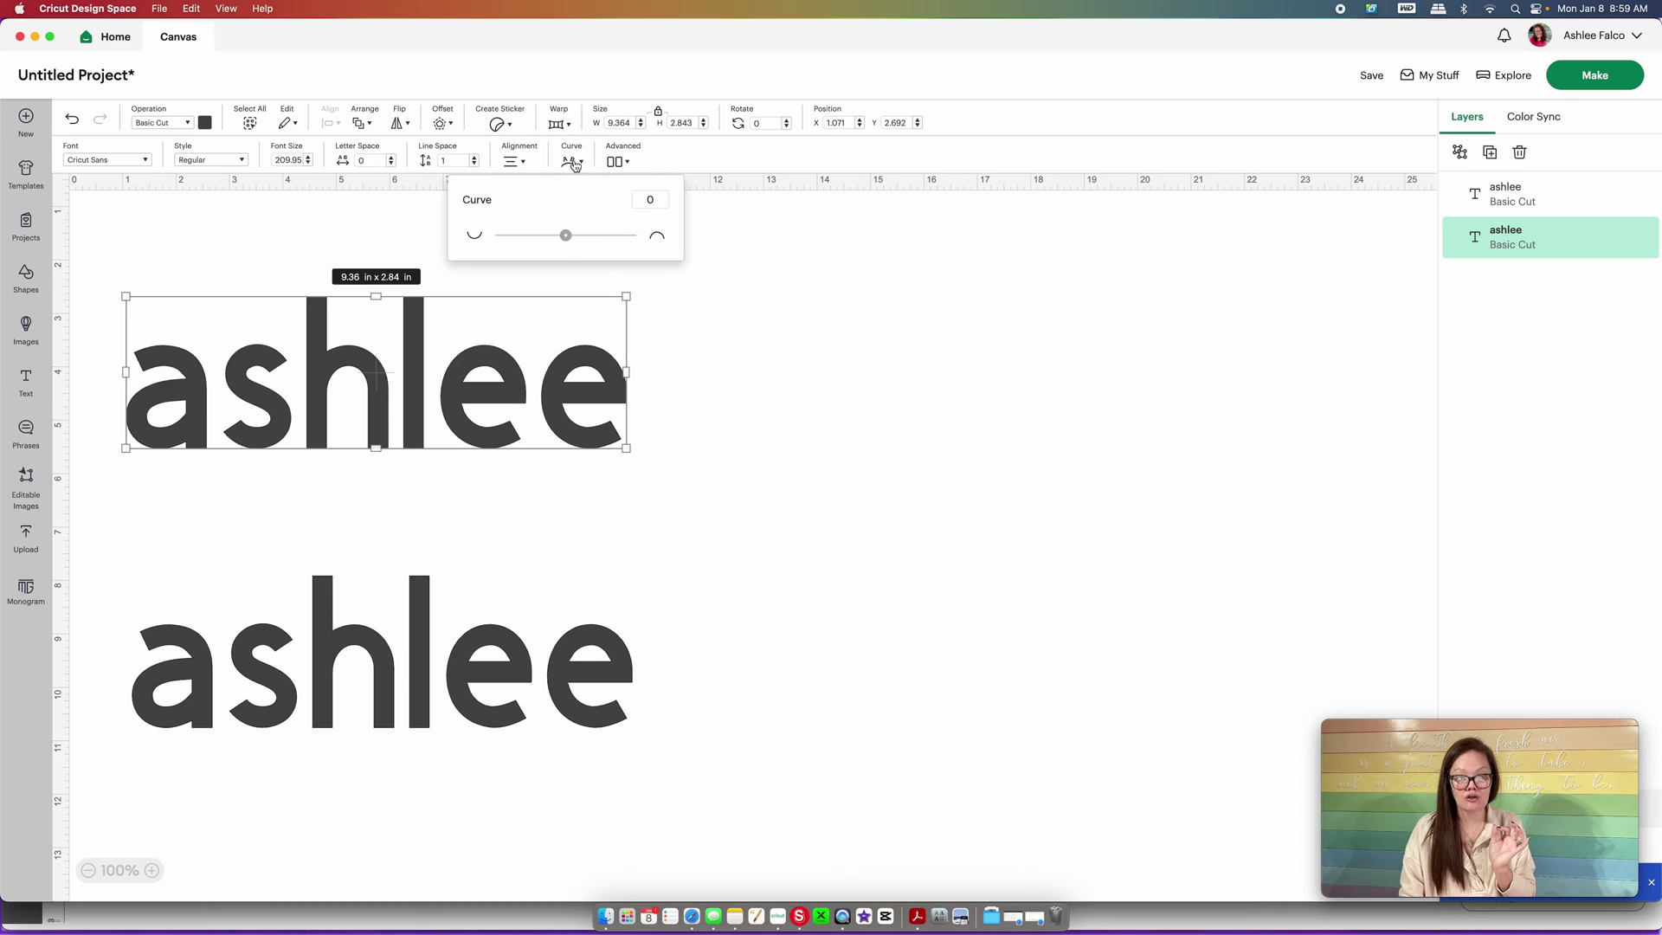
{"action": "left_click_drag", "start_coordinate": [566, 241], "coordinate": [611, 248]}
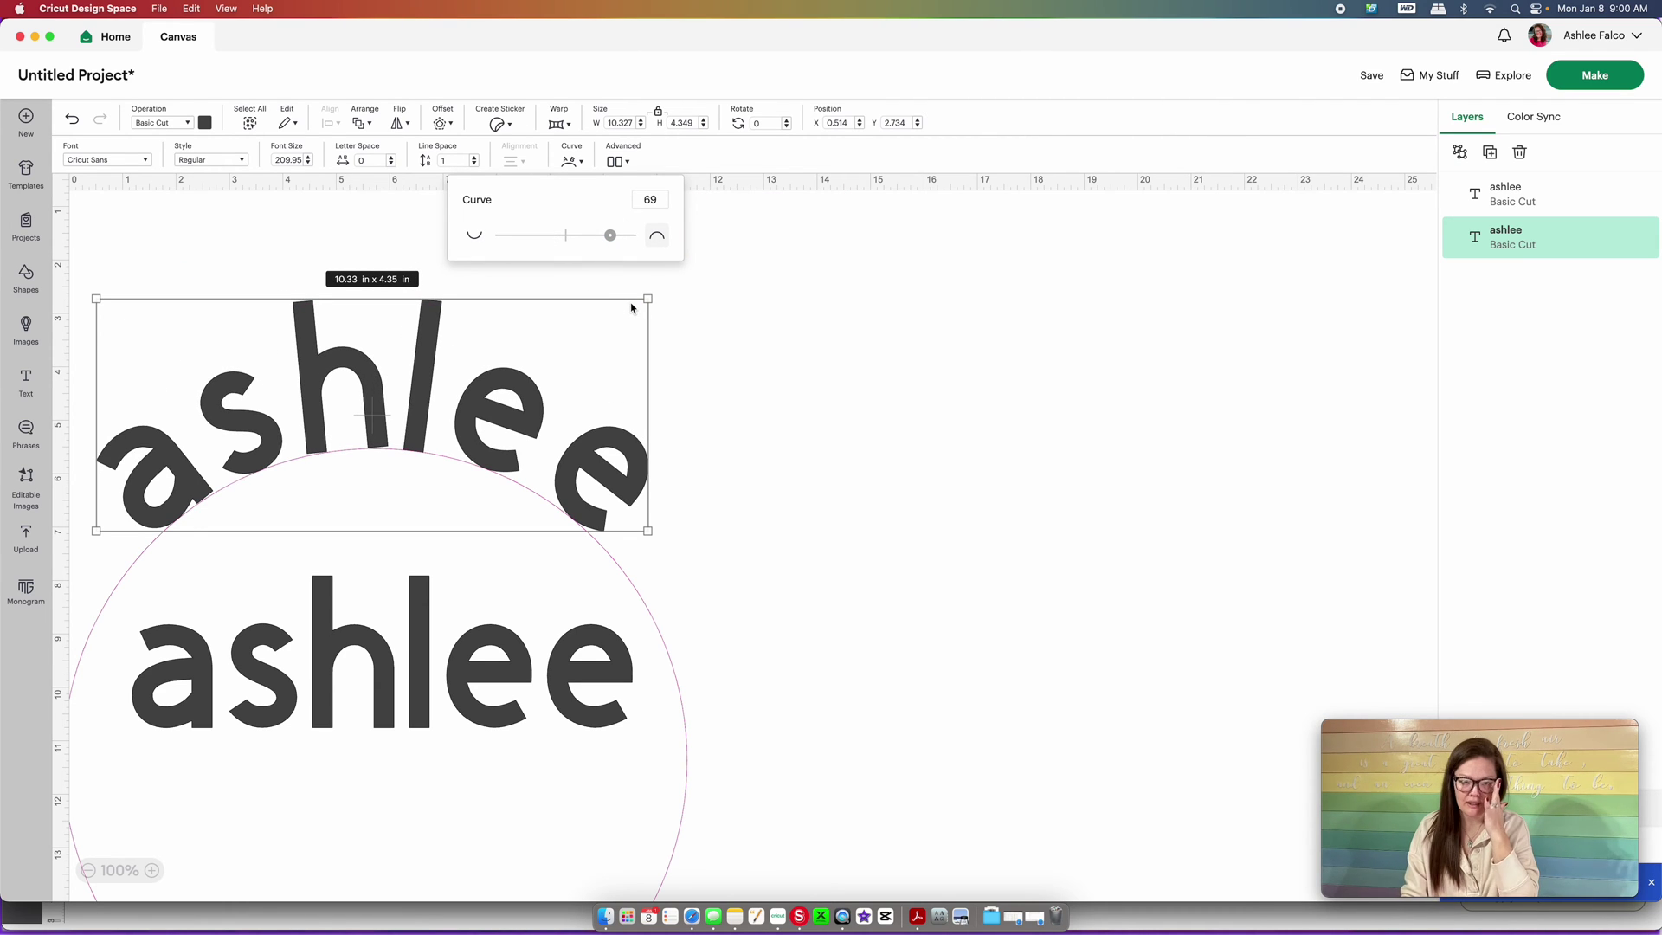
{"action": "left_click", "coordinate": [541, 554]}
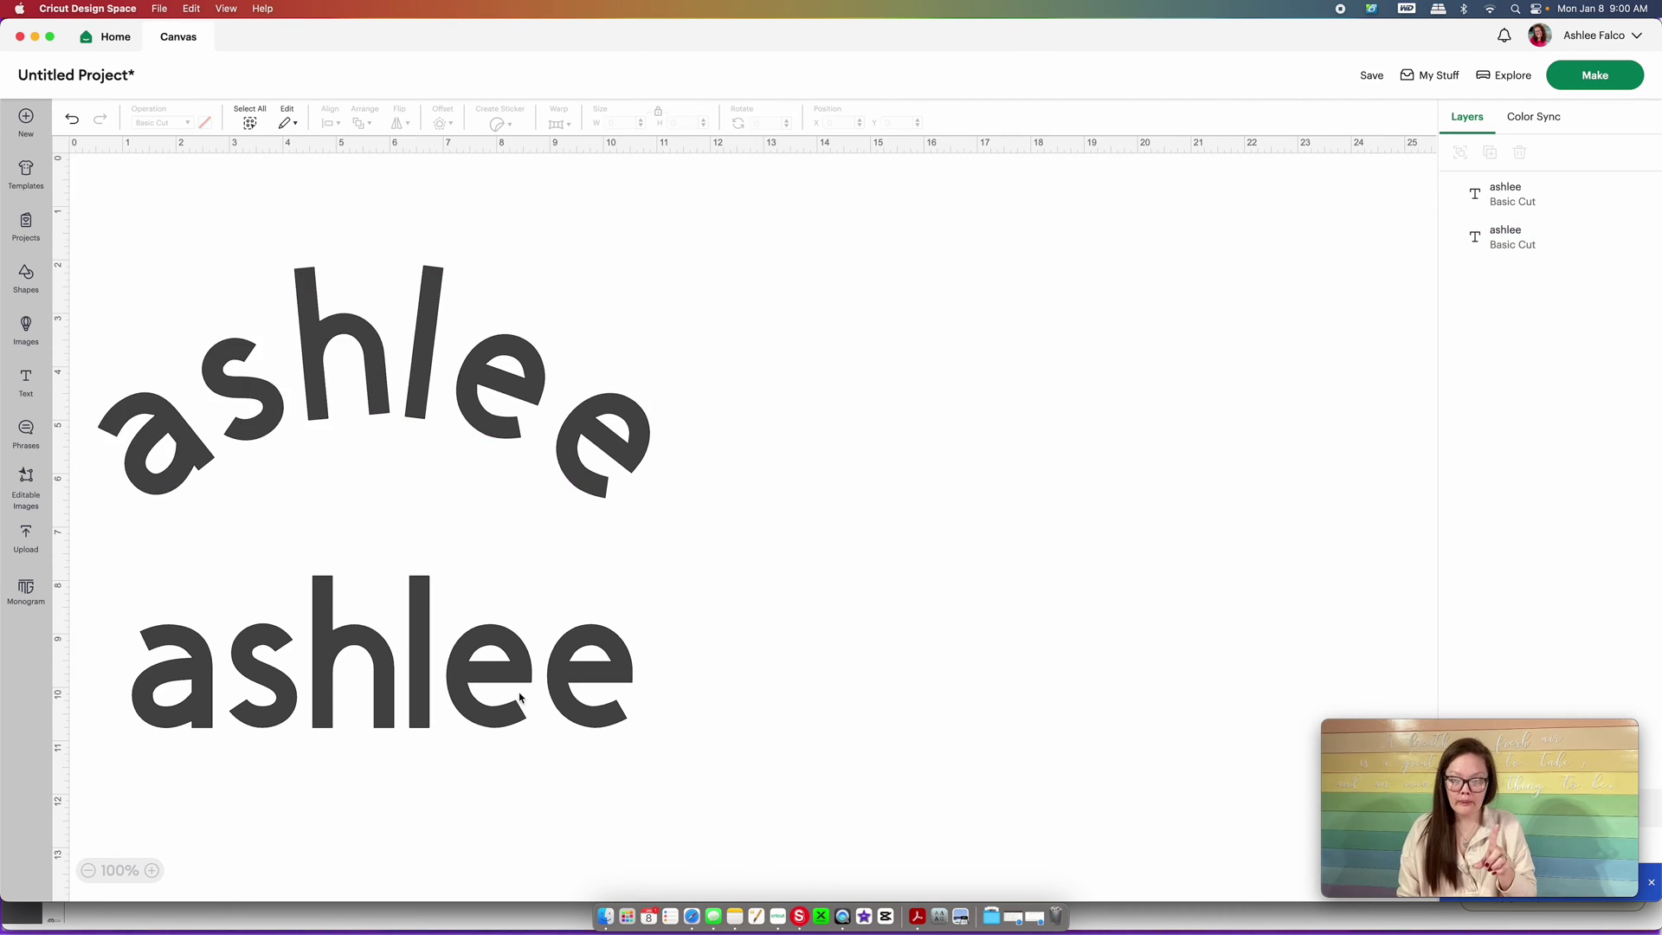
Copy the straight name text, place the copy to the right of the arched name and change its wording to "coffee"
{"action": "left_click", "coordinate": [520, 697]}
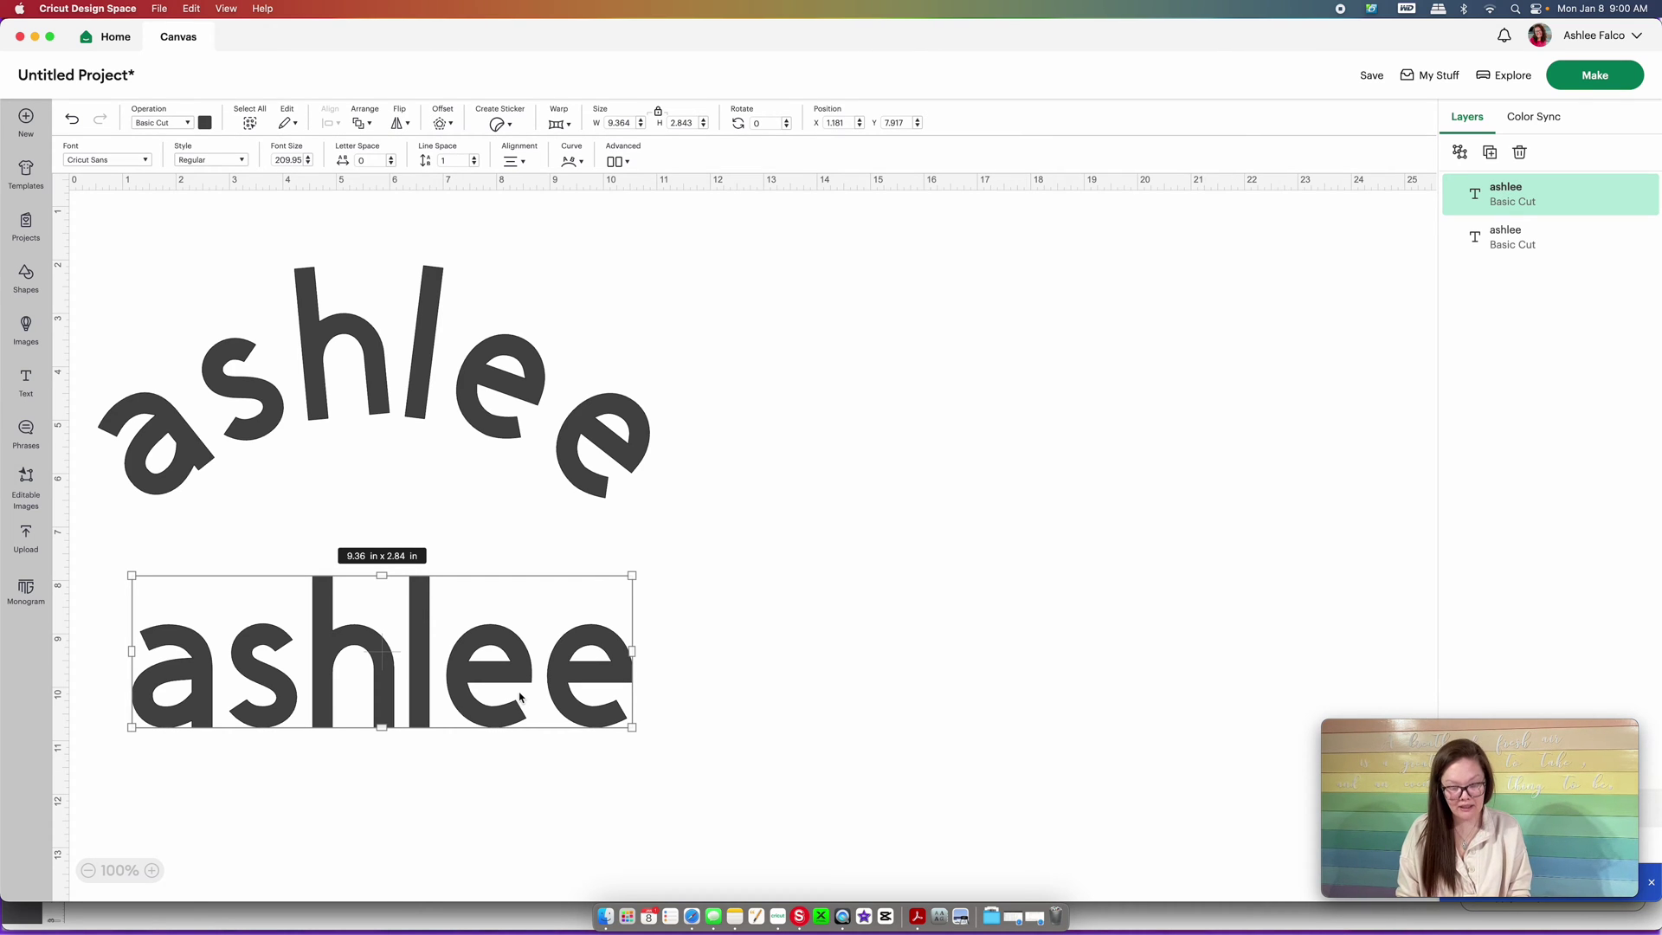
{"action": "key", "text": "super+c"}
{"action": "key", "text": "super+v"}
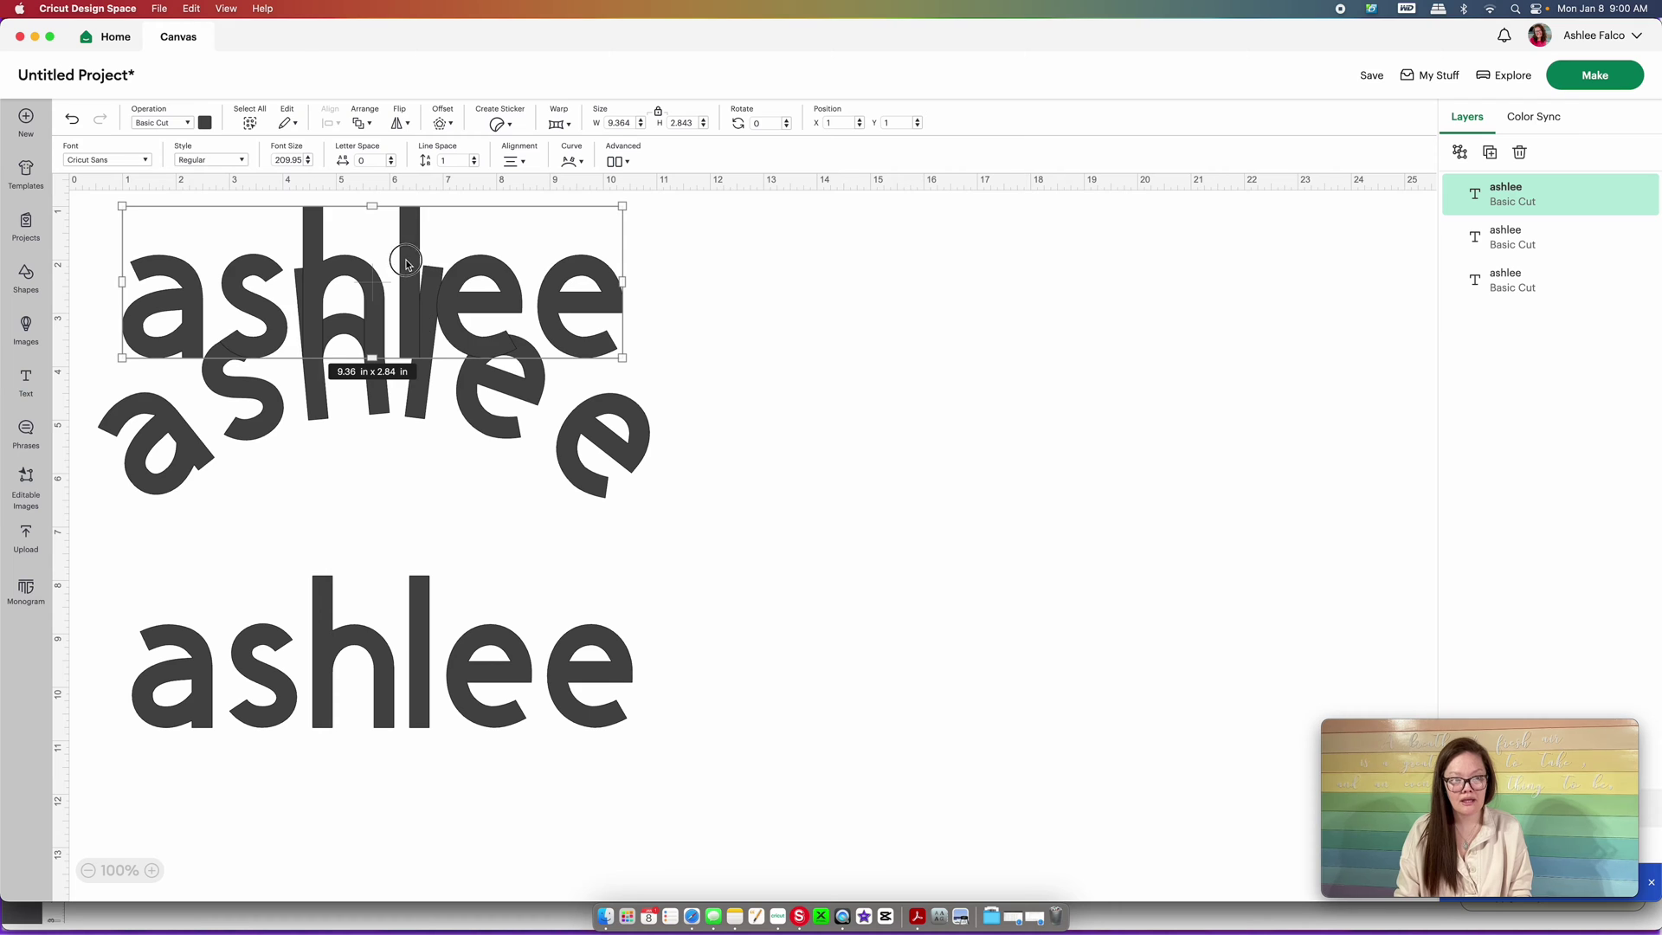
{"action": "left_click_drag", "start_coordinate": [415, 269], "coordinate": [1097, 384]}
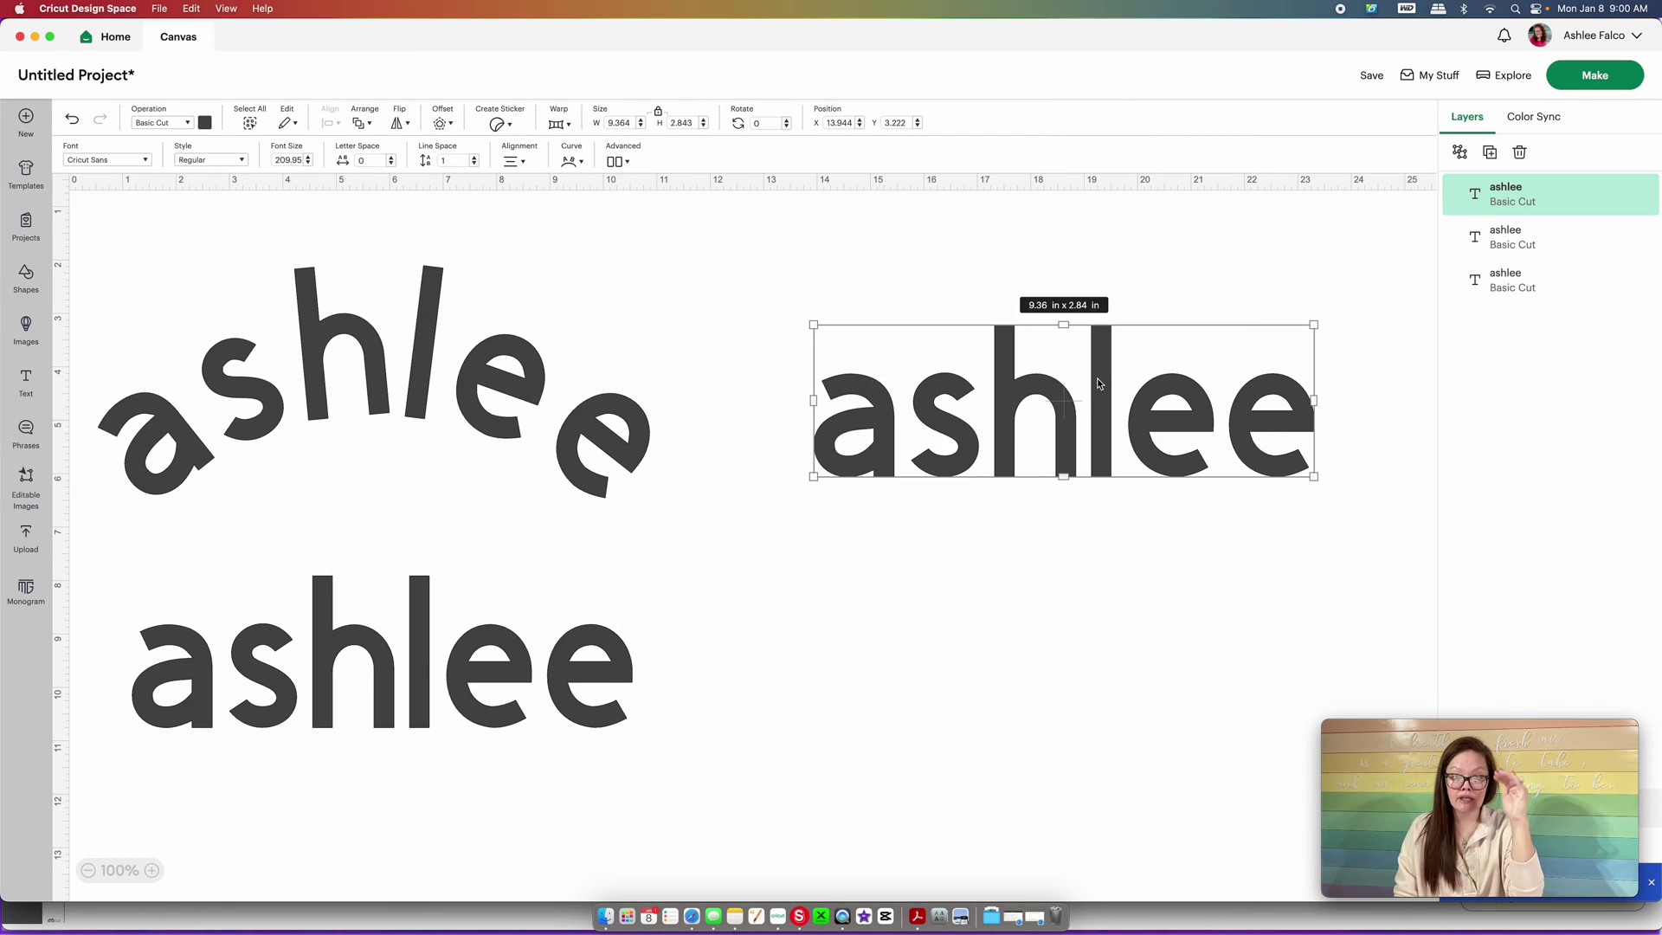
{"action": "double_click", "coordinate": [1098, 377]}
{"action": "type", "text": "coff"}
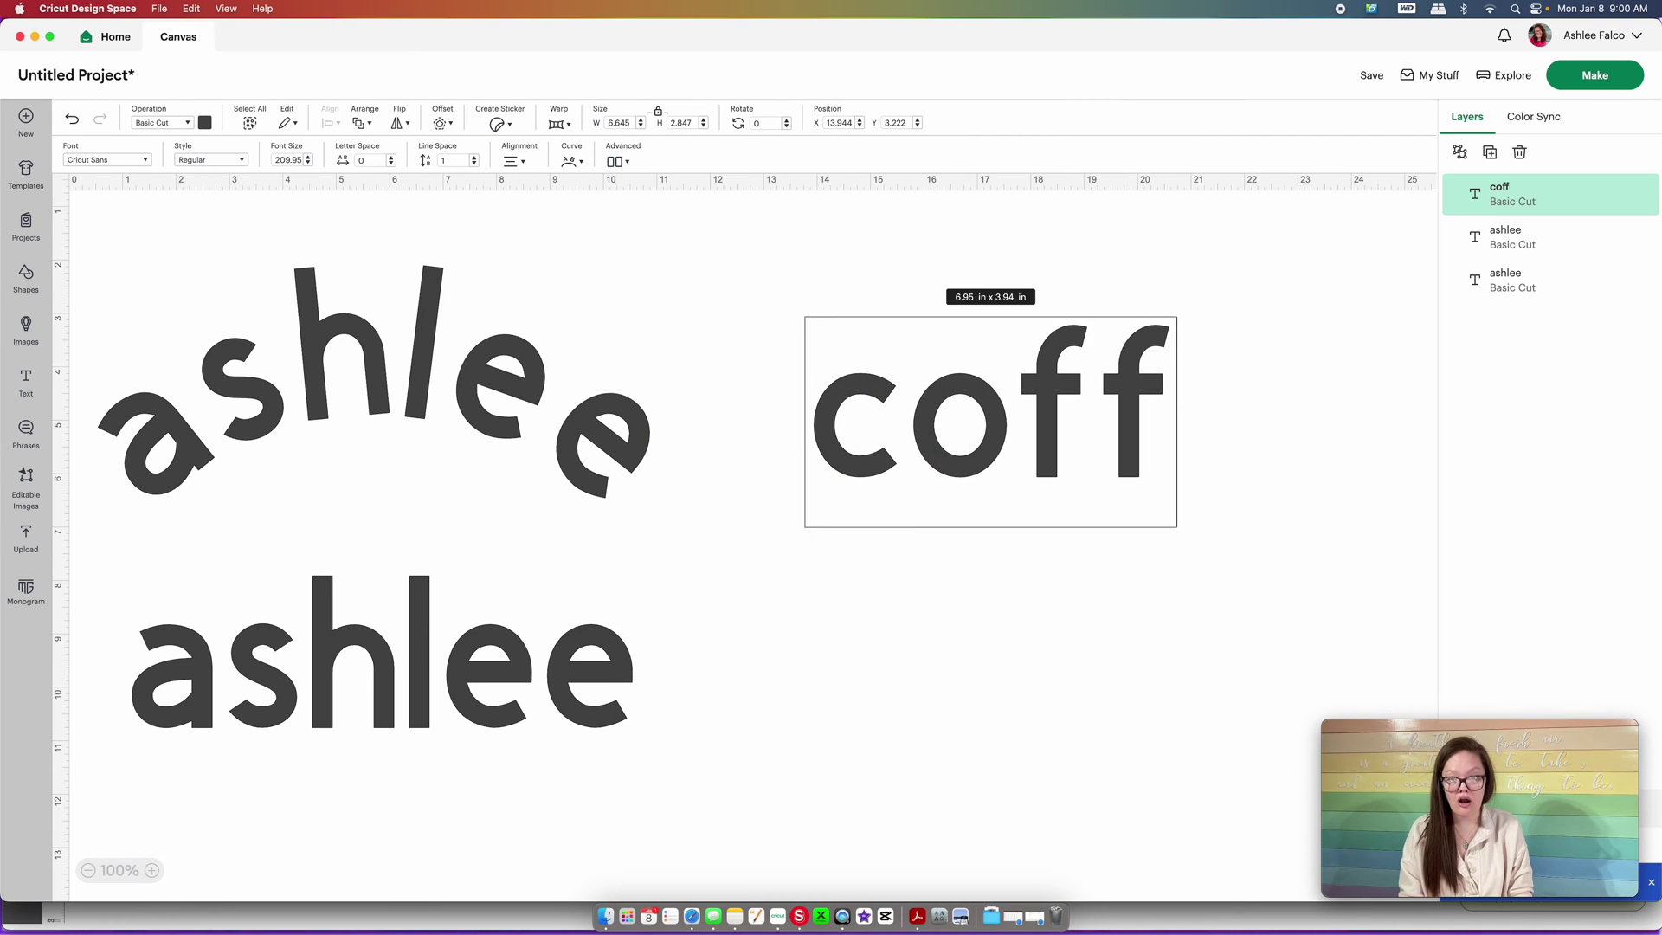
{"action": "type", "text": "ee"}
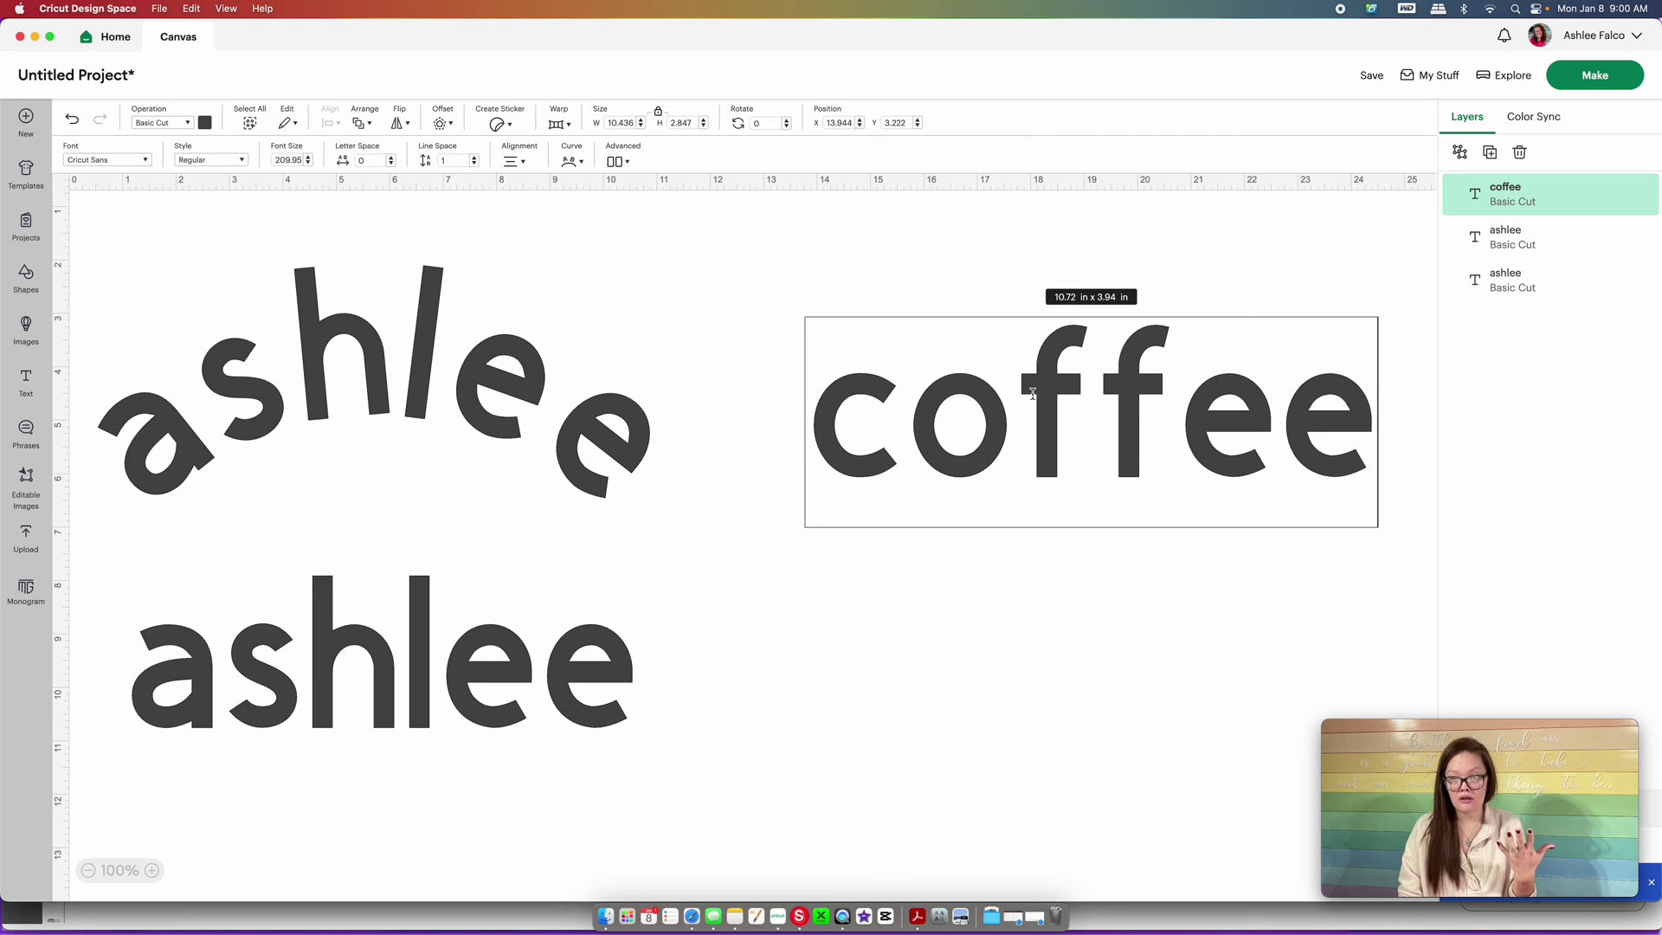
Curve the "coffee" text downward with a curve value of -69 and reposition it beside the arched name
{"action": "left_click", "coordinate": [571, 163]}
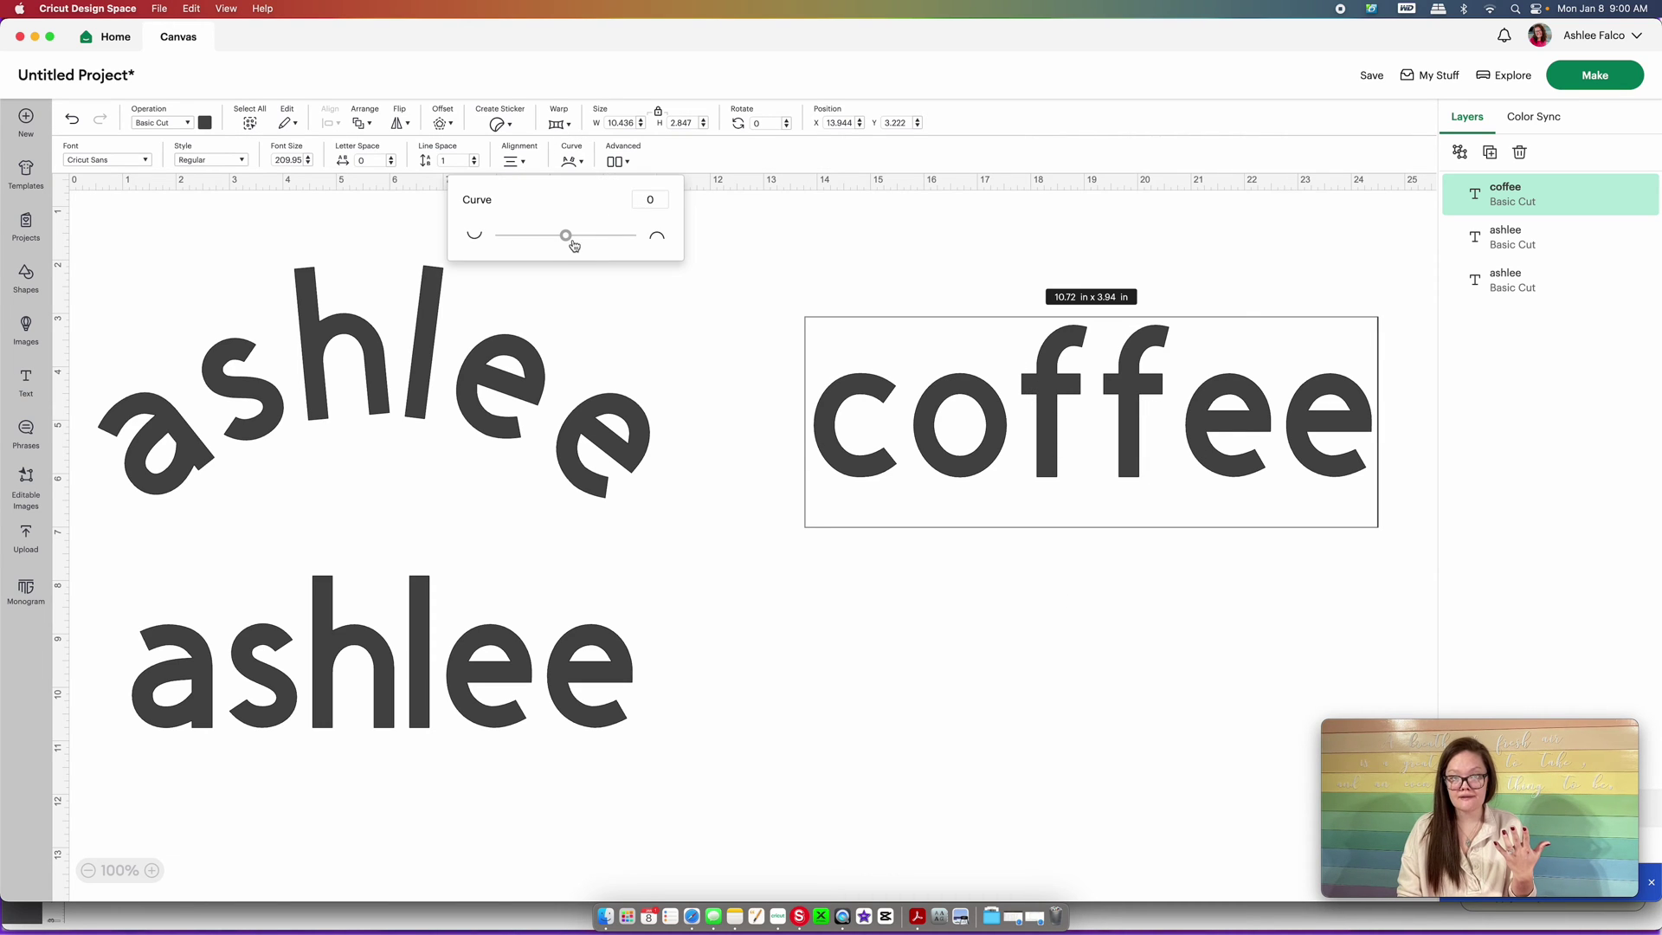
{"action": "left_click_drag", "start_coordinate": [566, 237], "coordinate": [521, 237]}
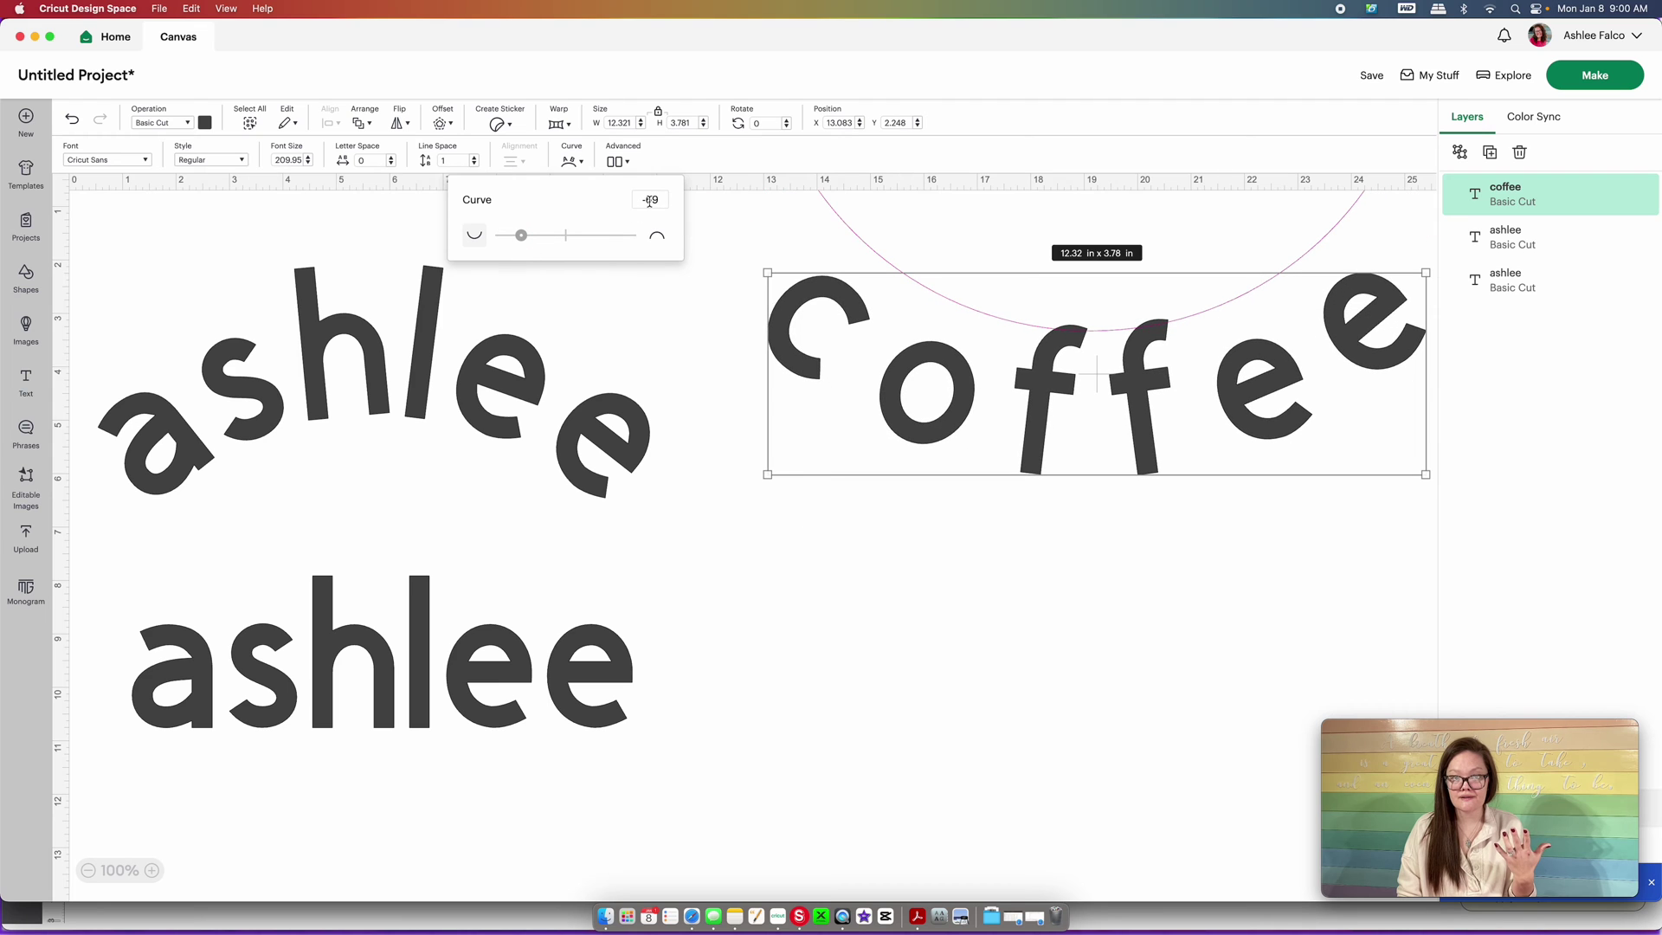
{"action": "left_click_drag", "start_coordinate": [1058, 381], "coordinate": [1058, 422]}
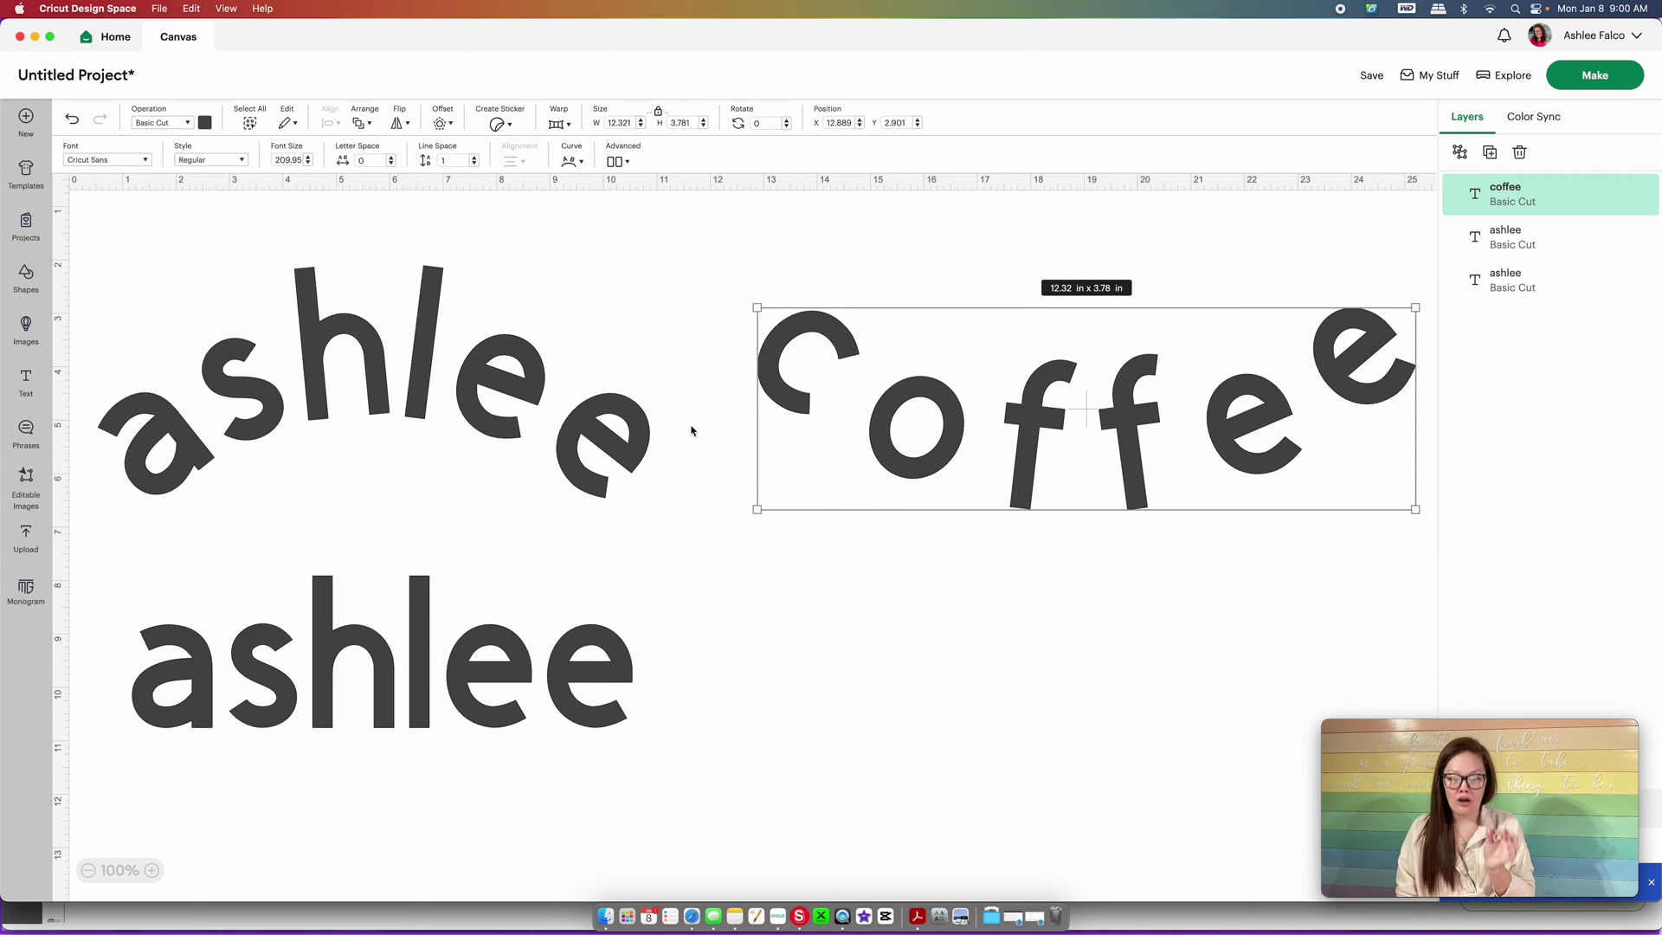
Add a second line reading "coffee" to the straight name text
{"action": "double_click", "coordinate": [502, 700]}
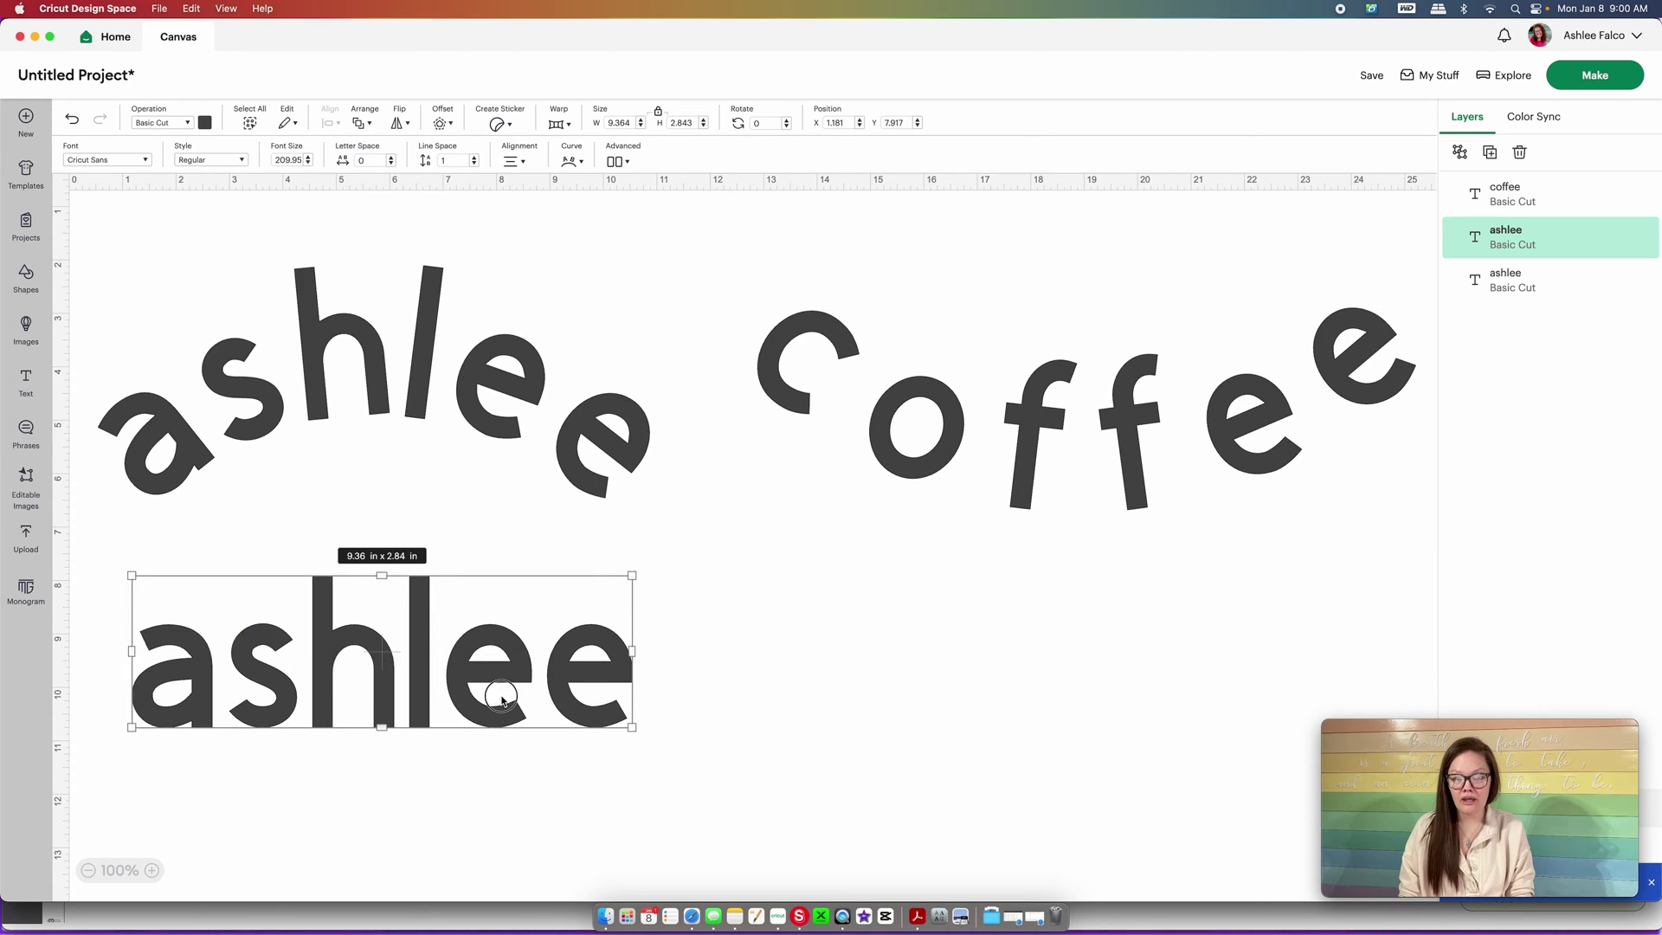
{"action": "key", "text": "Right"}
{"action": "key", "text": "Return"}
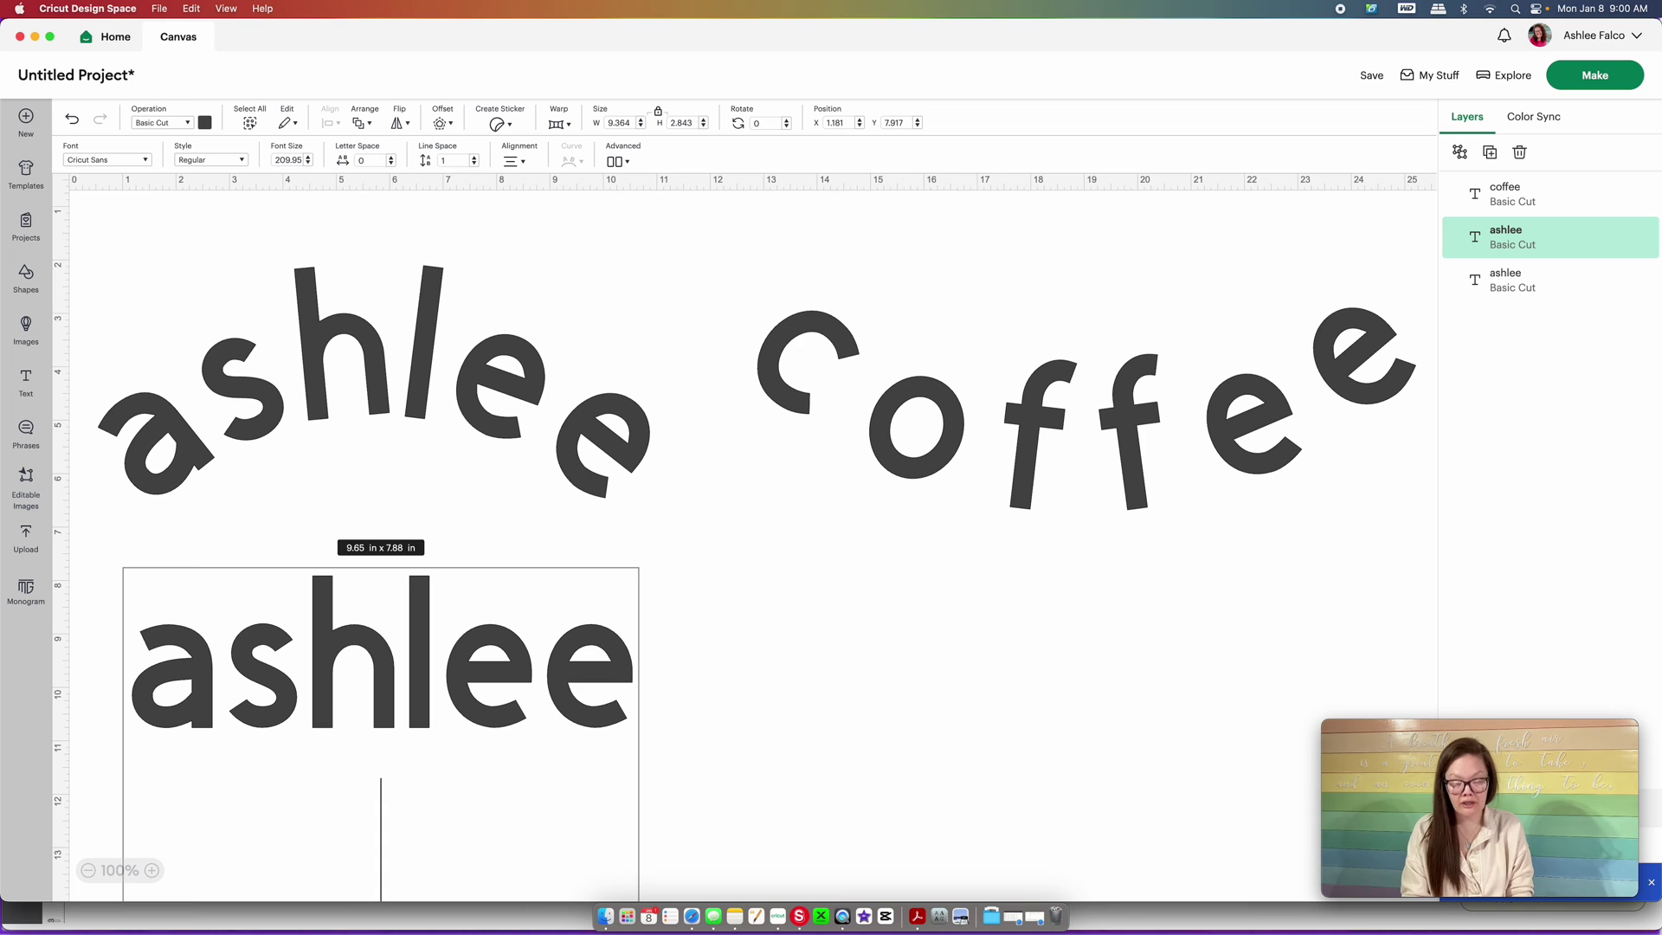
{"action": "type", "text": "coffee"}
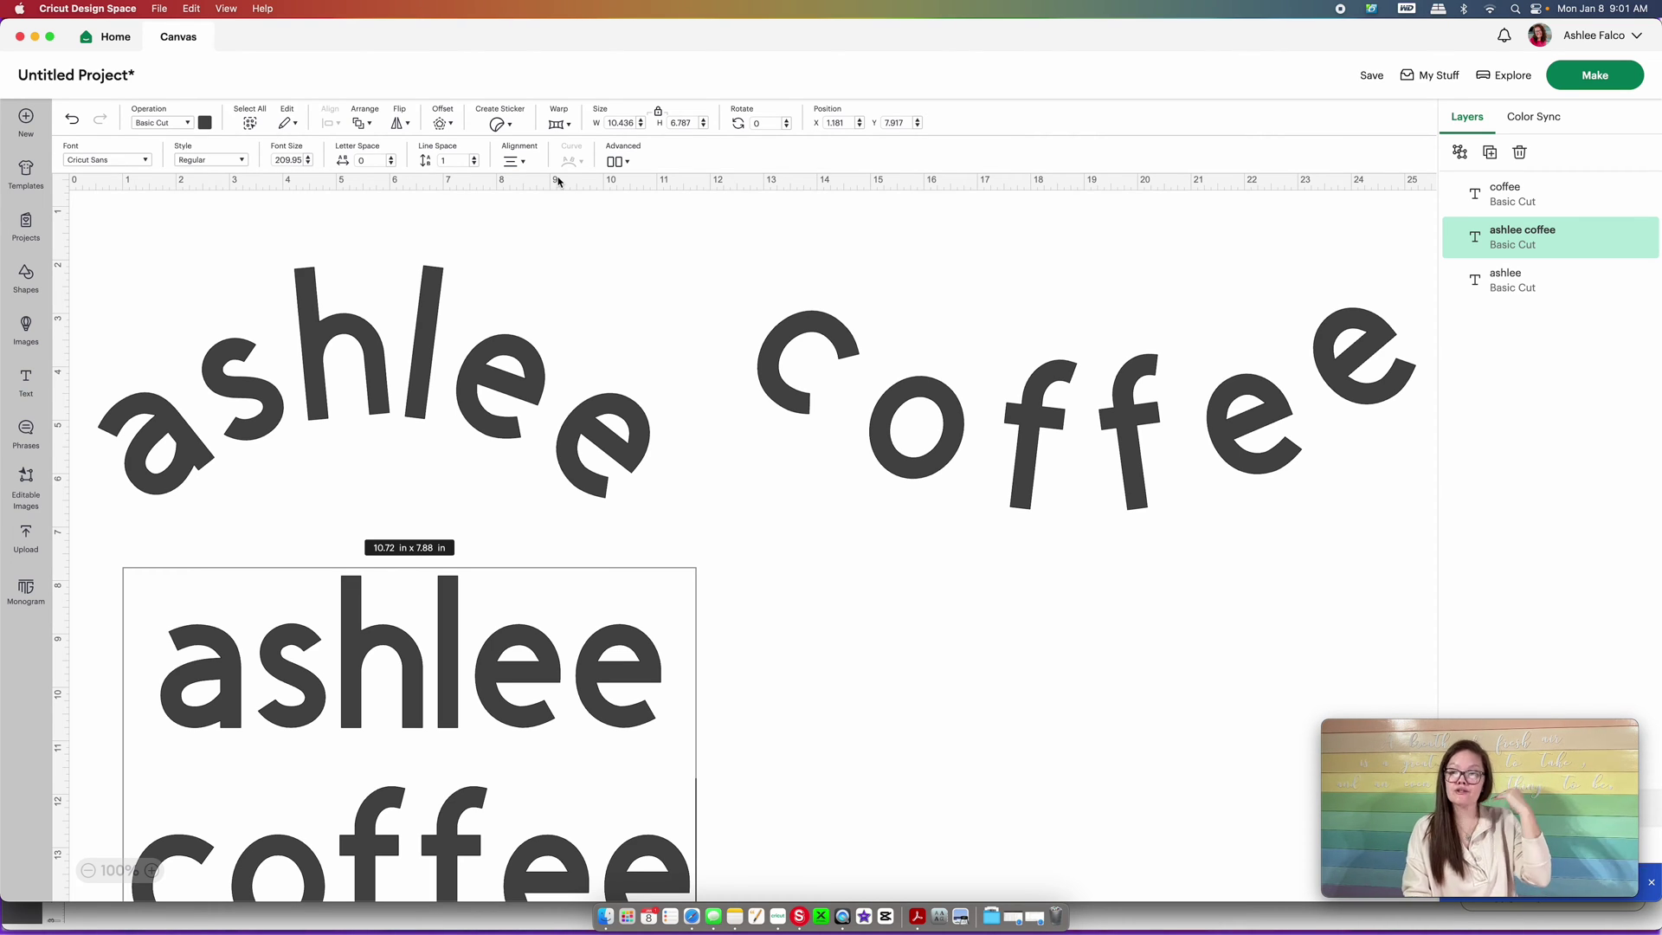
Remove the second line from the straight name text, leaving only the name
{"action": "key", "text": "BackSpace"}
{"action": "key", "text": "BackSpace"}
{"action": "key", "text": "BackSpace"}
{"action": "key", "text": "BackSpace"}
{"action": "key", "text": "BackSpace"}
{"action": "key", "text": "BackSpace"}
{"action": "key", "text": "BackSpace"}
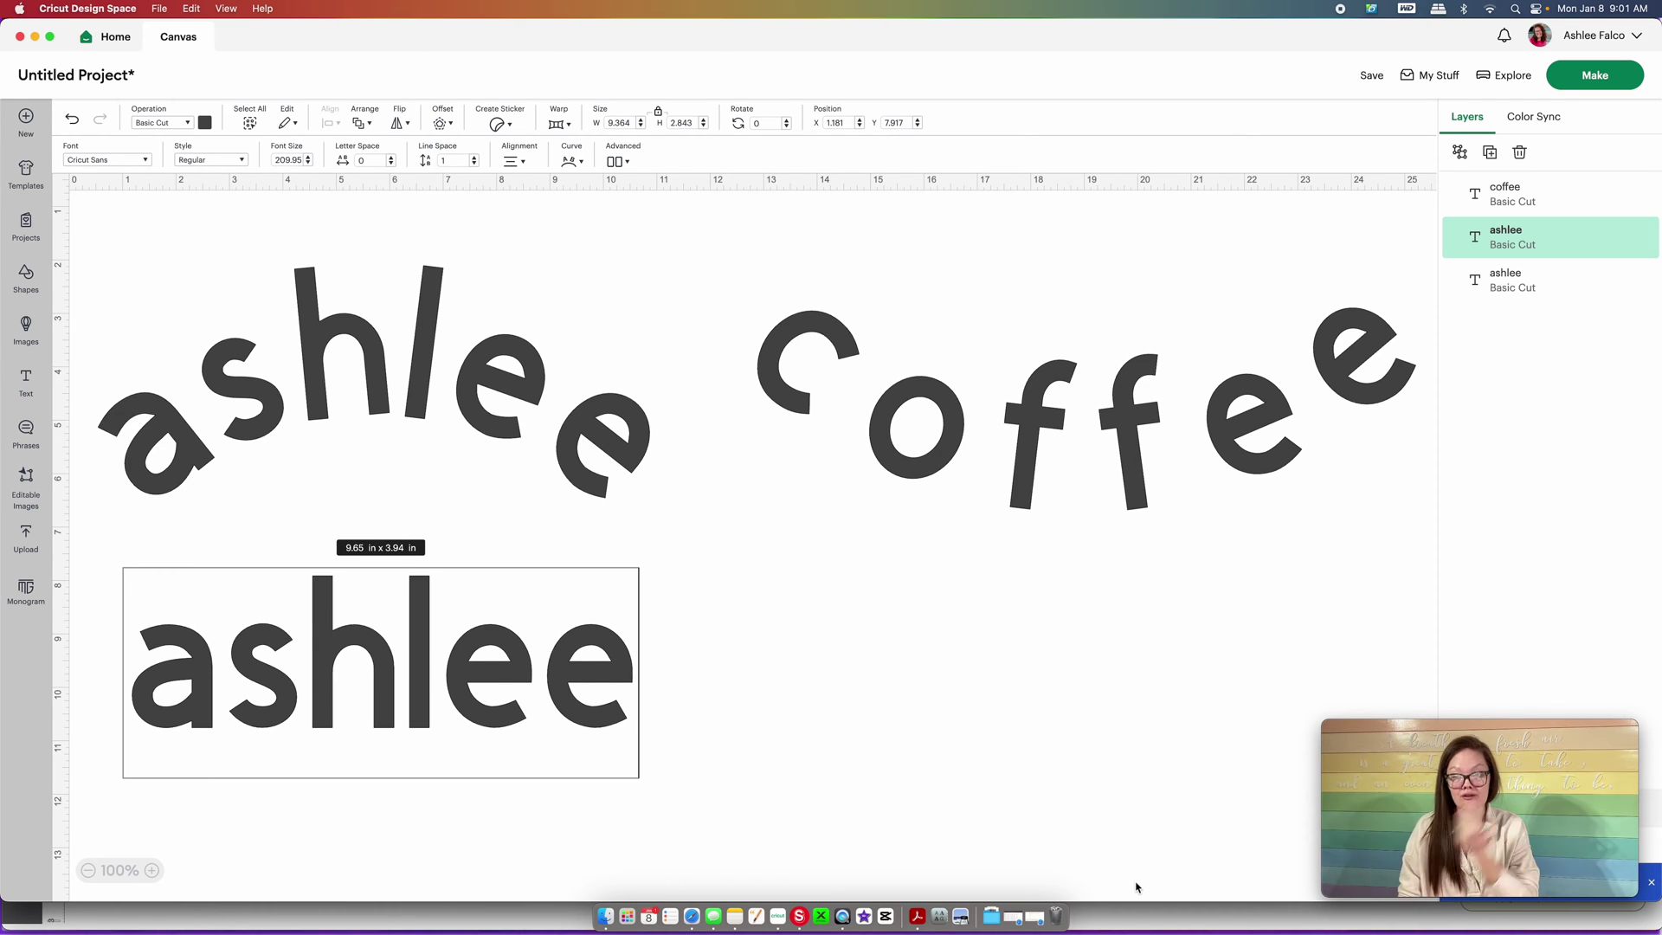
Switch to Leonardo Design Studio, start a Text on Arc object and replace its sample text with the first name
{"action": "key", "text": "super+Tab"}
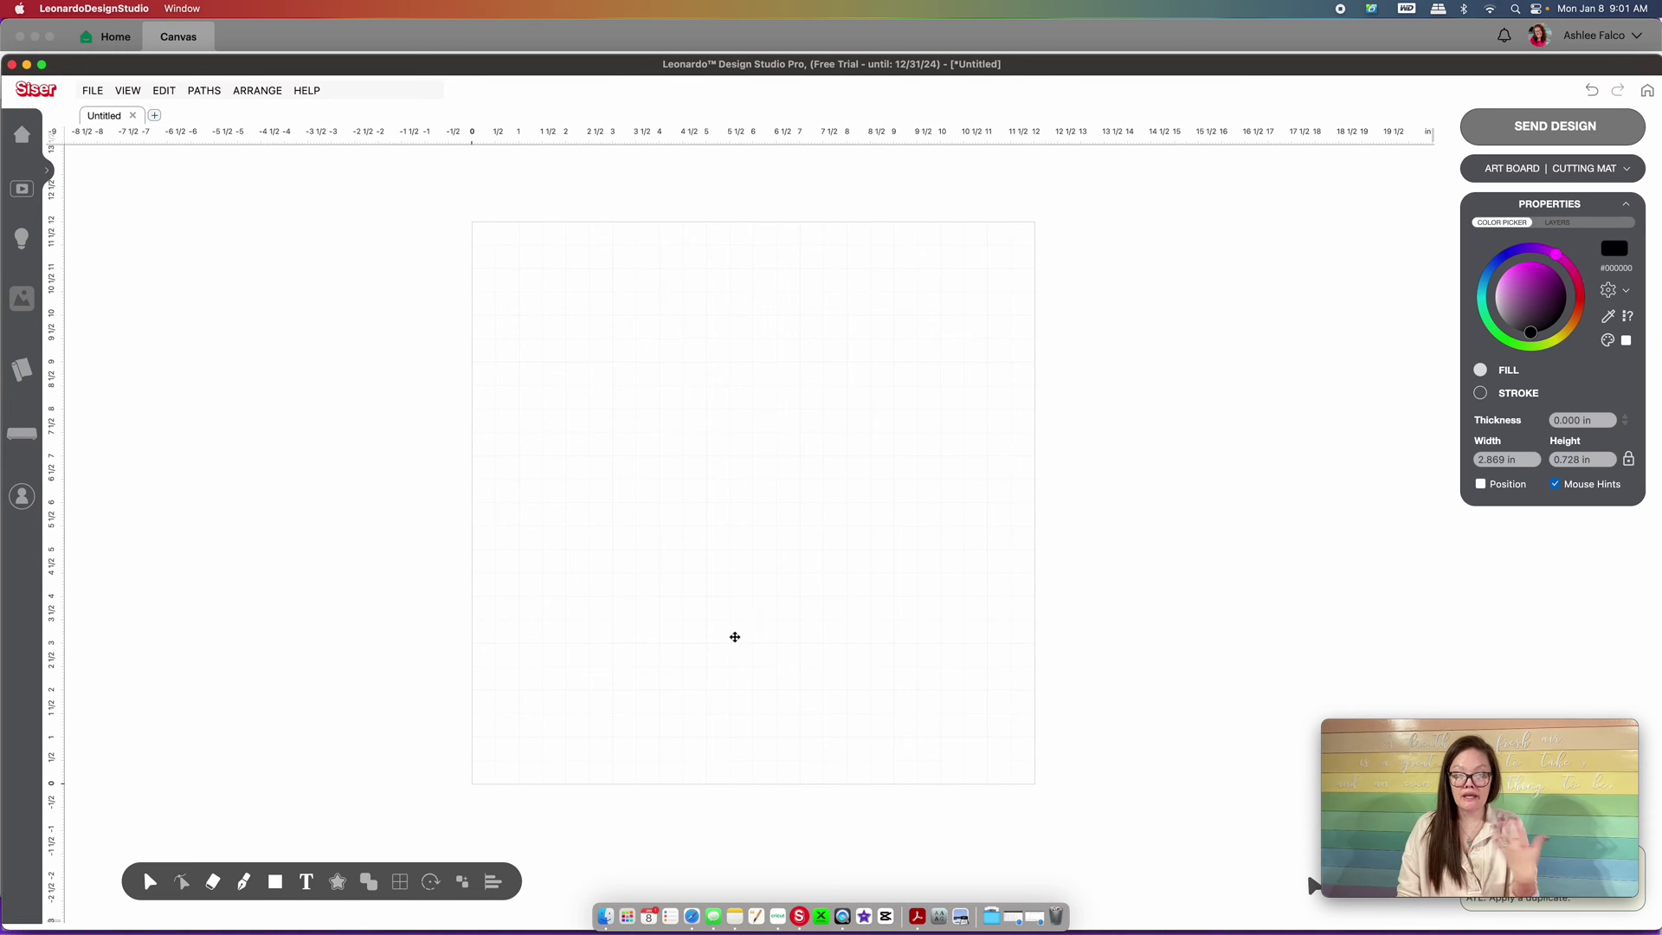
{"action": "mouse_move", "coordinate": [305, 881]}
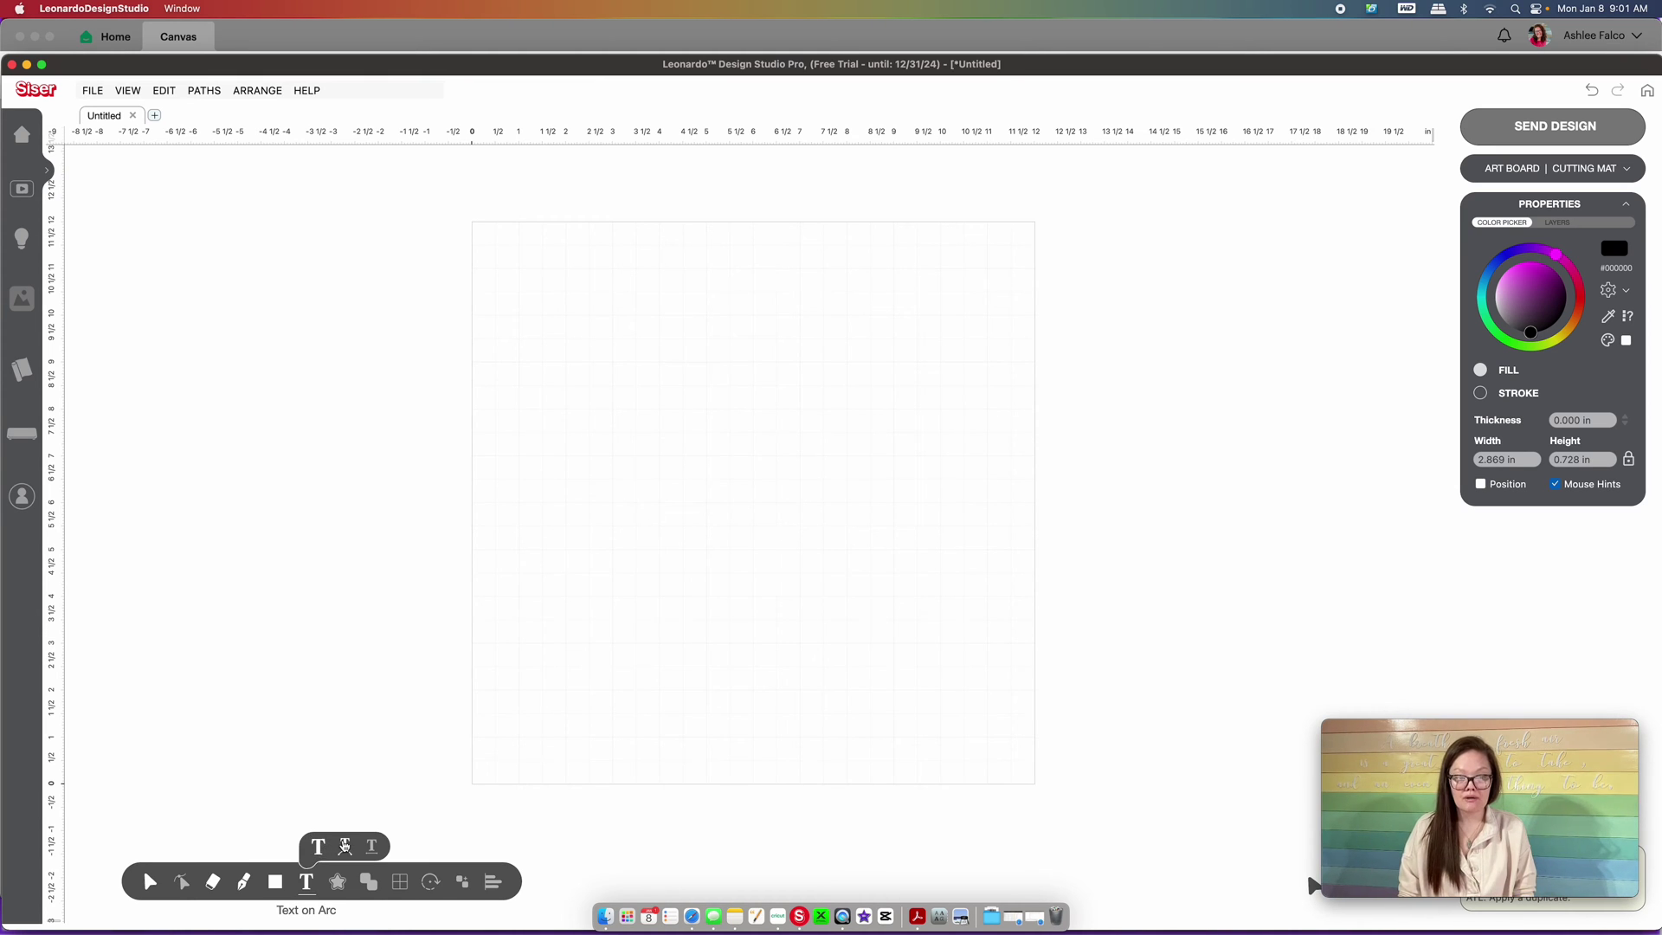
{"action": "left_click", "coordinate": [344, 845]}
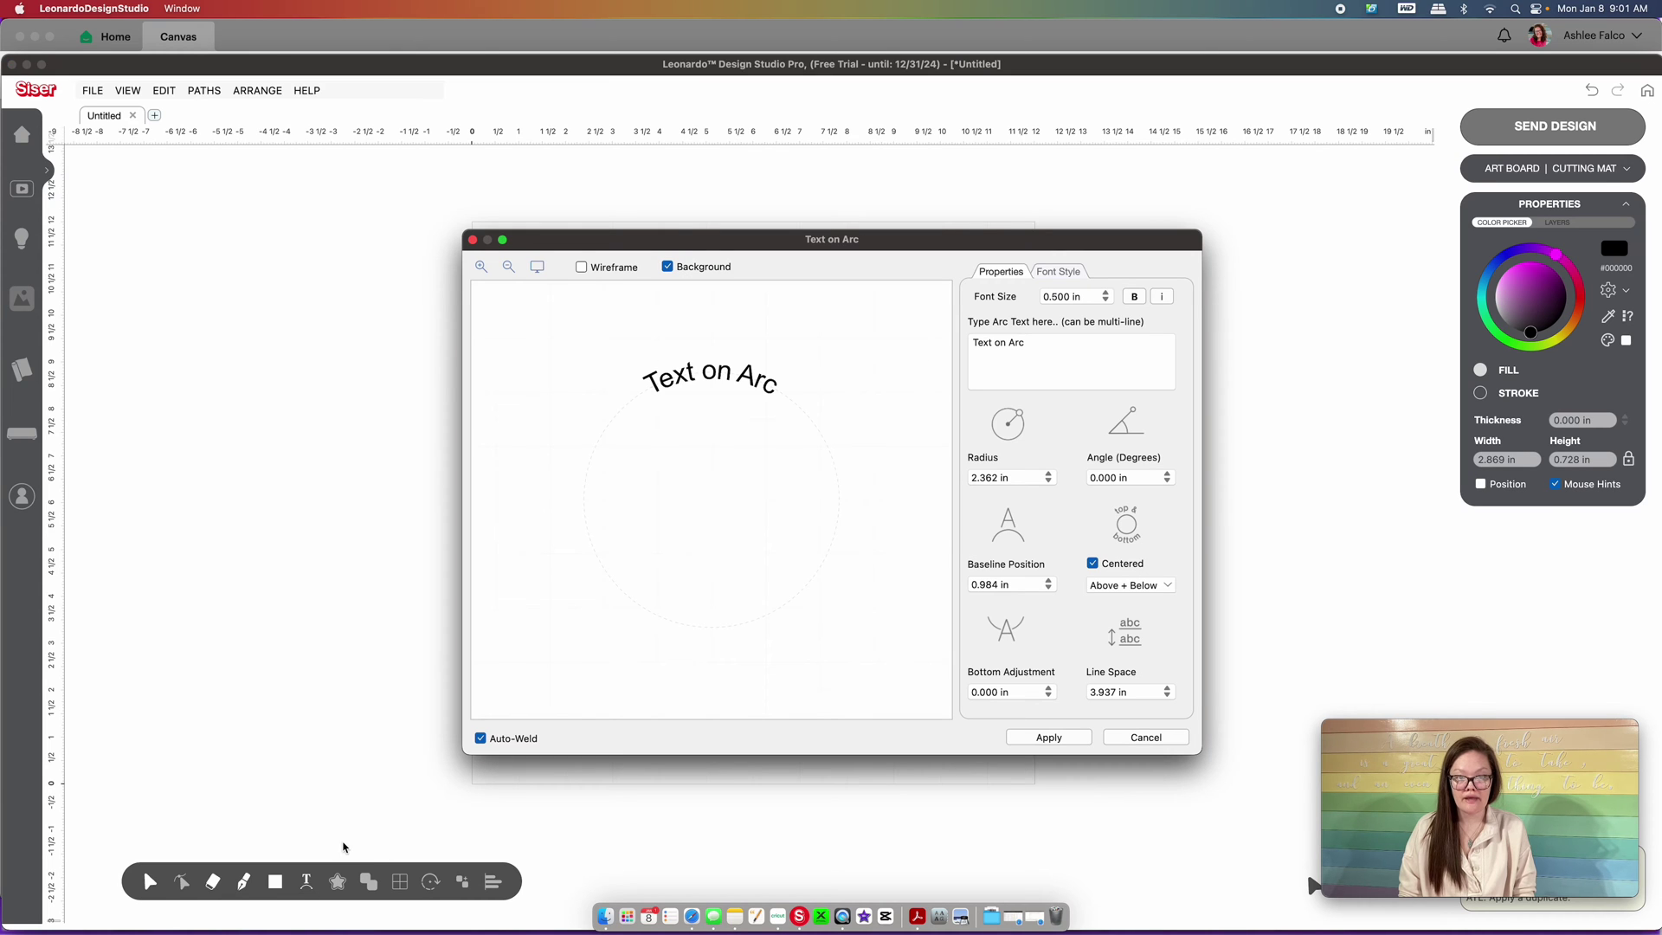
{"action": "left_click", "coordinate": [1011, 342]}
{"action": "left_click_drag", "start_coordinate": [1011, 341], "coordinate": [950, 343]}
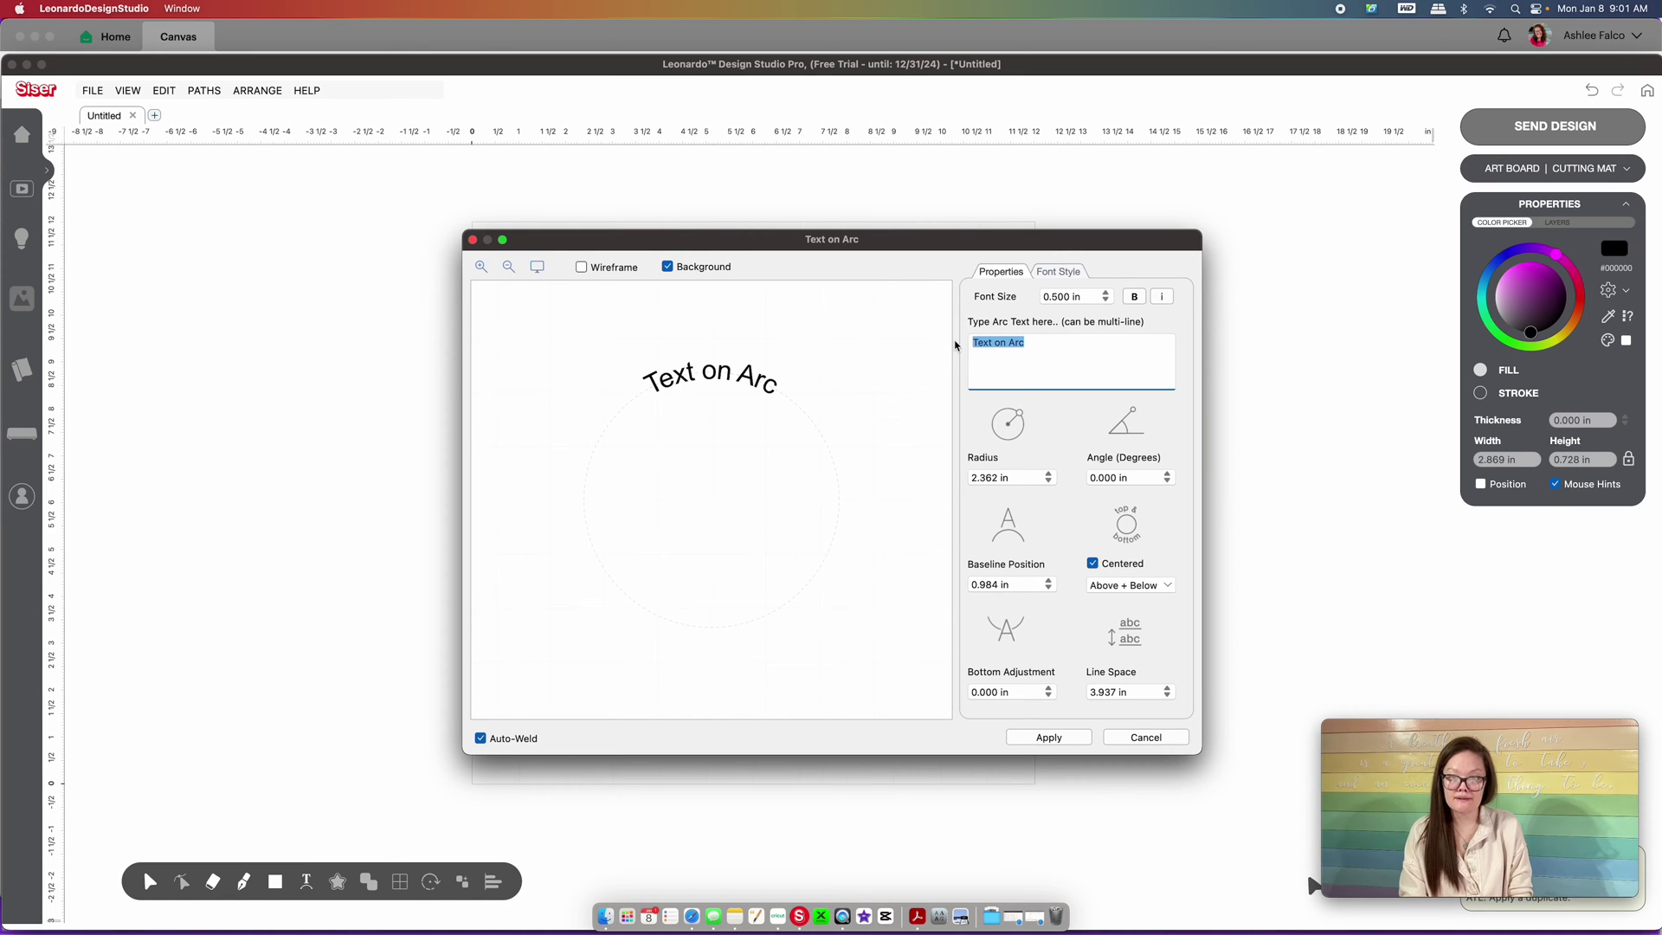
{"action": "type", "text": "Ashlee"}
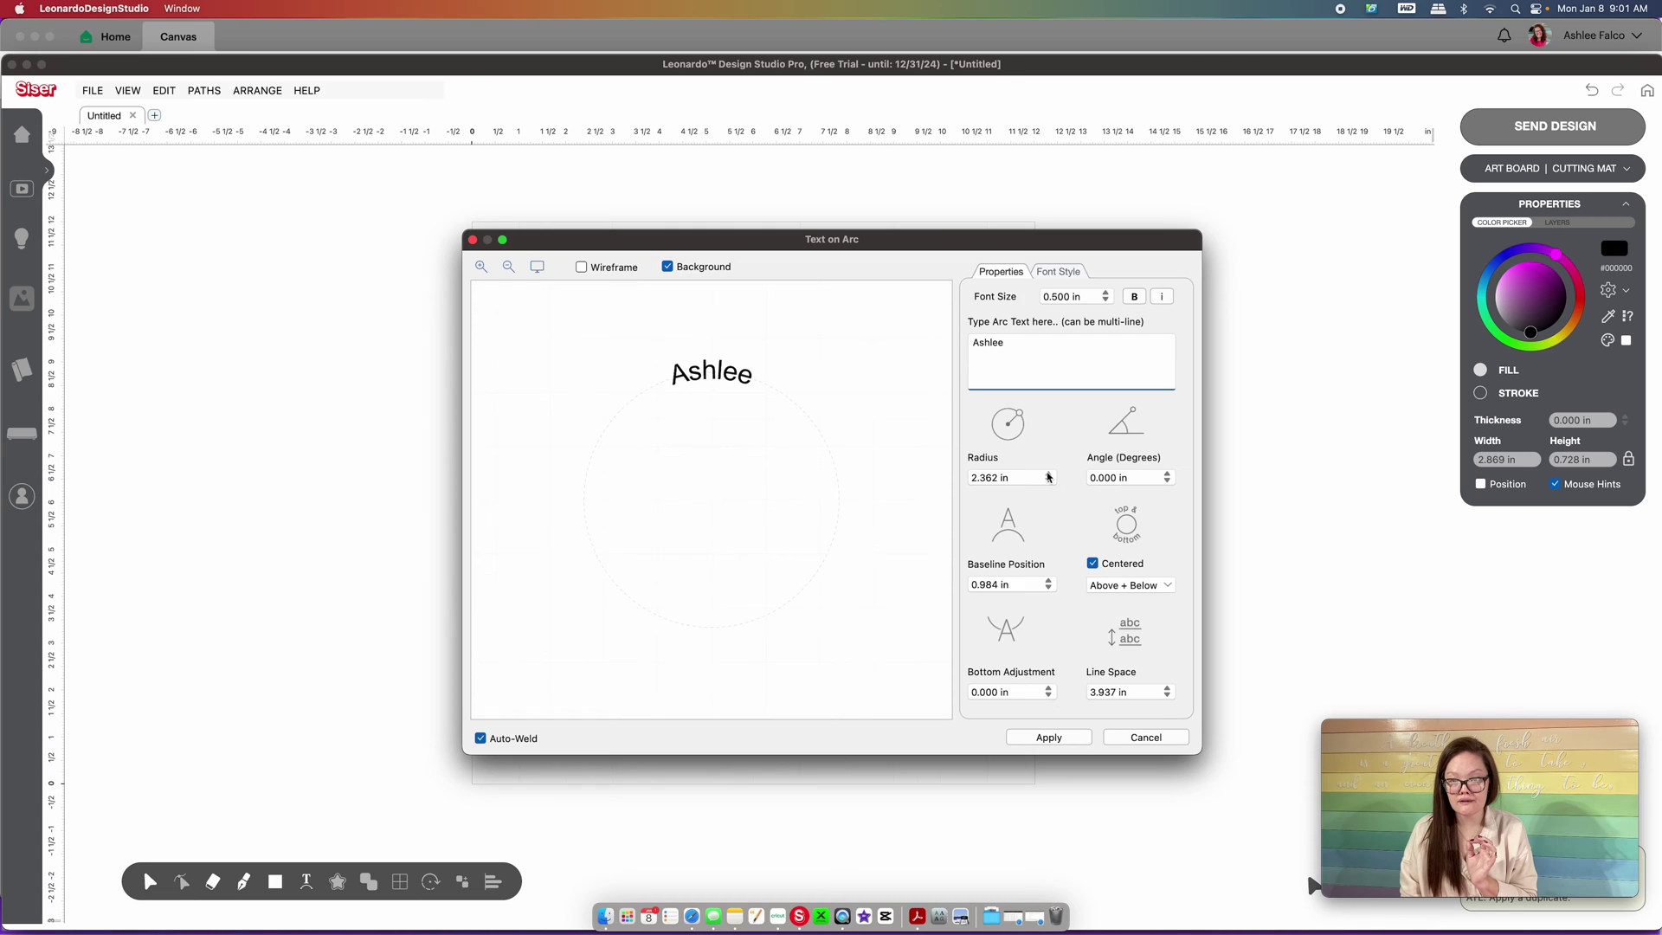
Set the arc text's radius to 2.441 in
{"action": "left_click", "coordinate": [1049, 476]}
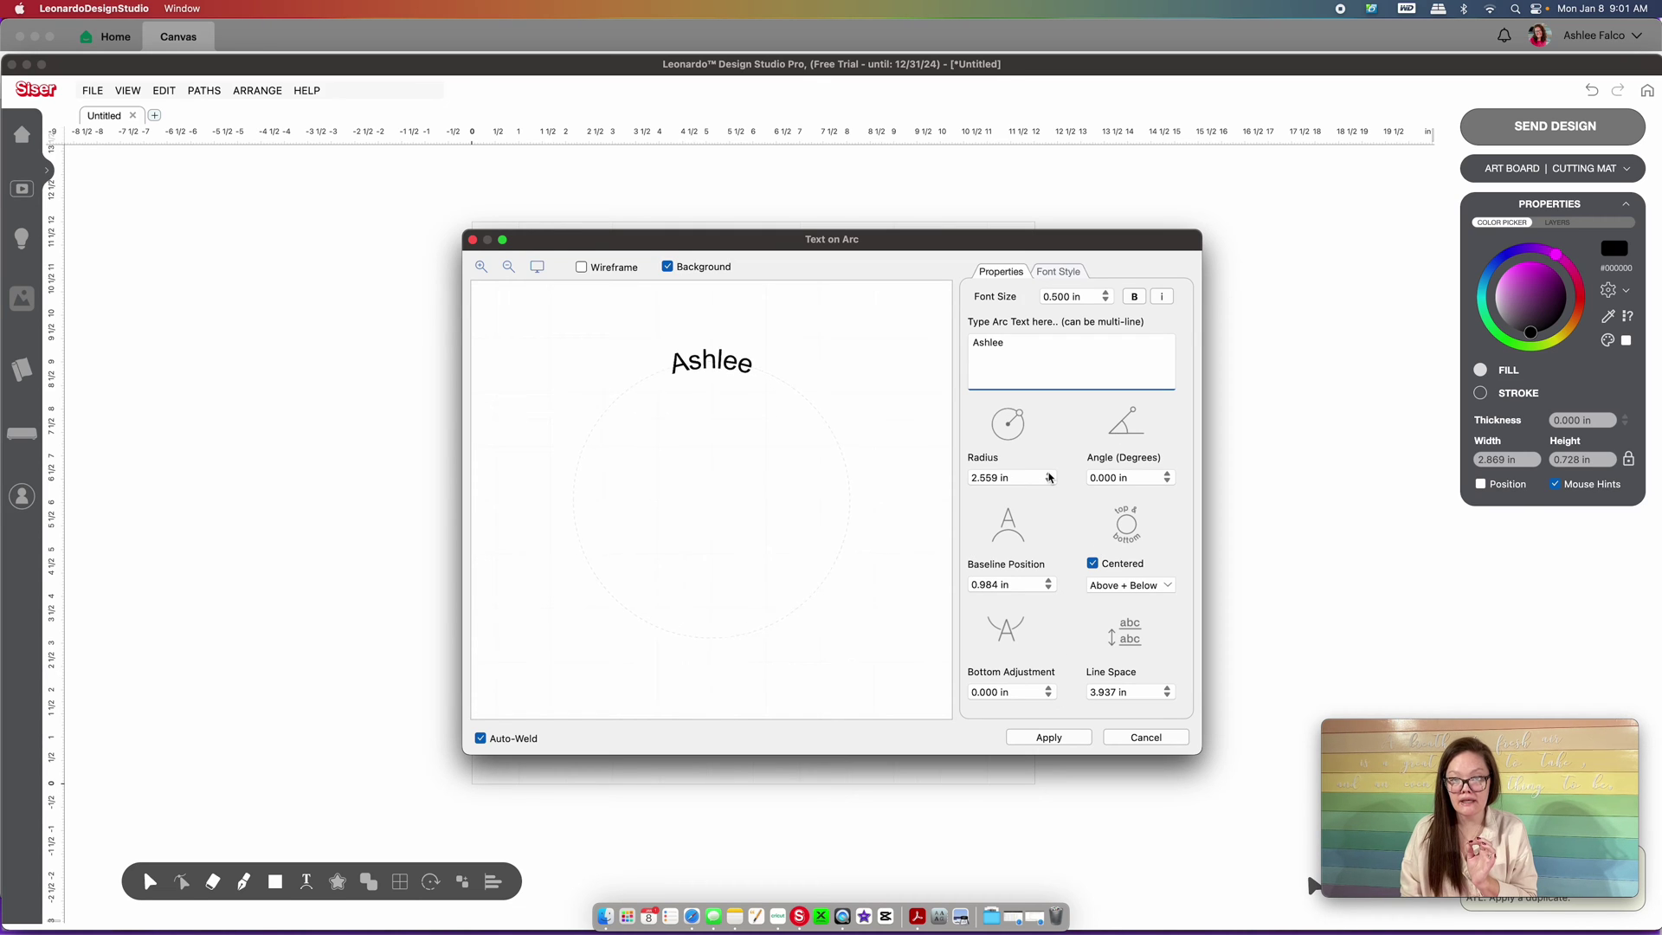
{"action": "left_click", "coordinate": [1049, 474]}
{"action": "left_click", "coordinate": [1049, 481]}
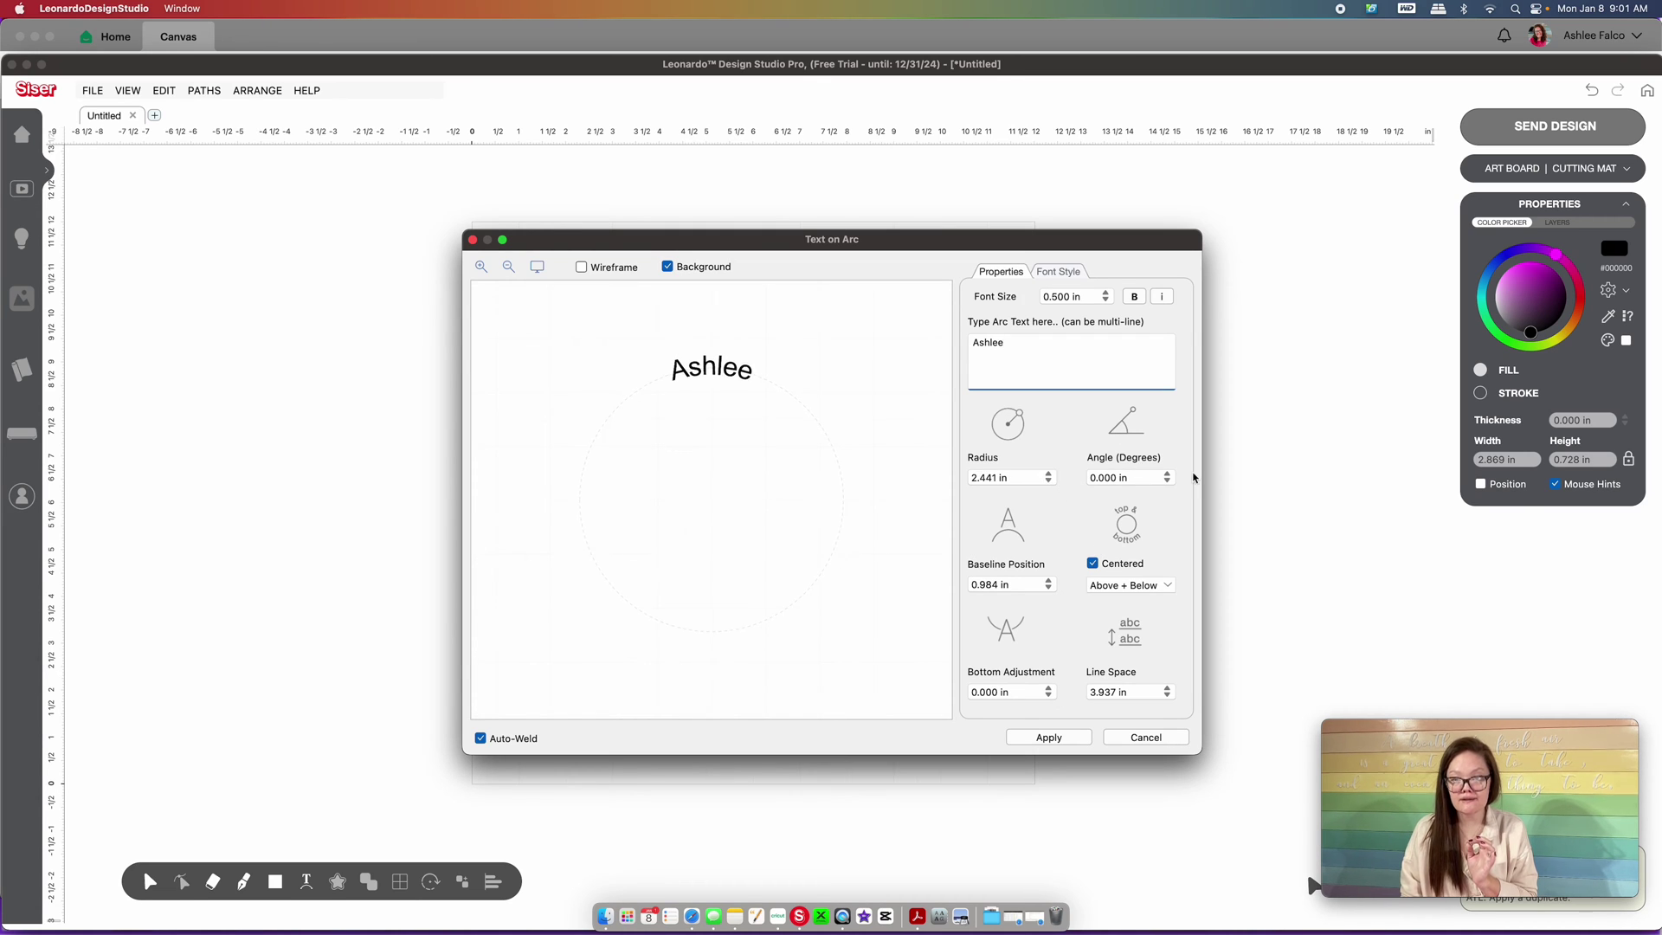
Try shifting the name around the arc with angle values of 0.591 and -0.787, and return the angle to 0
{"action": "left_click", "coordinate": [1167, 478]}
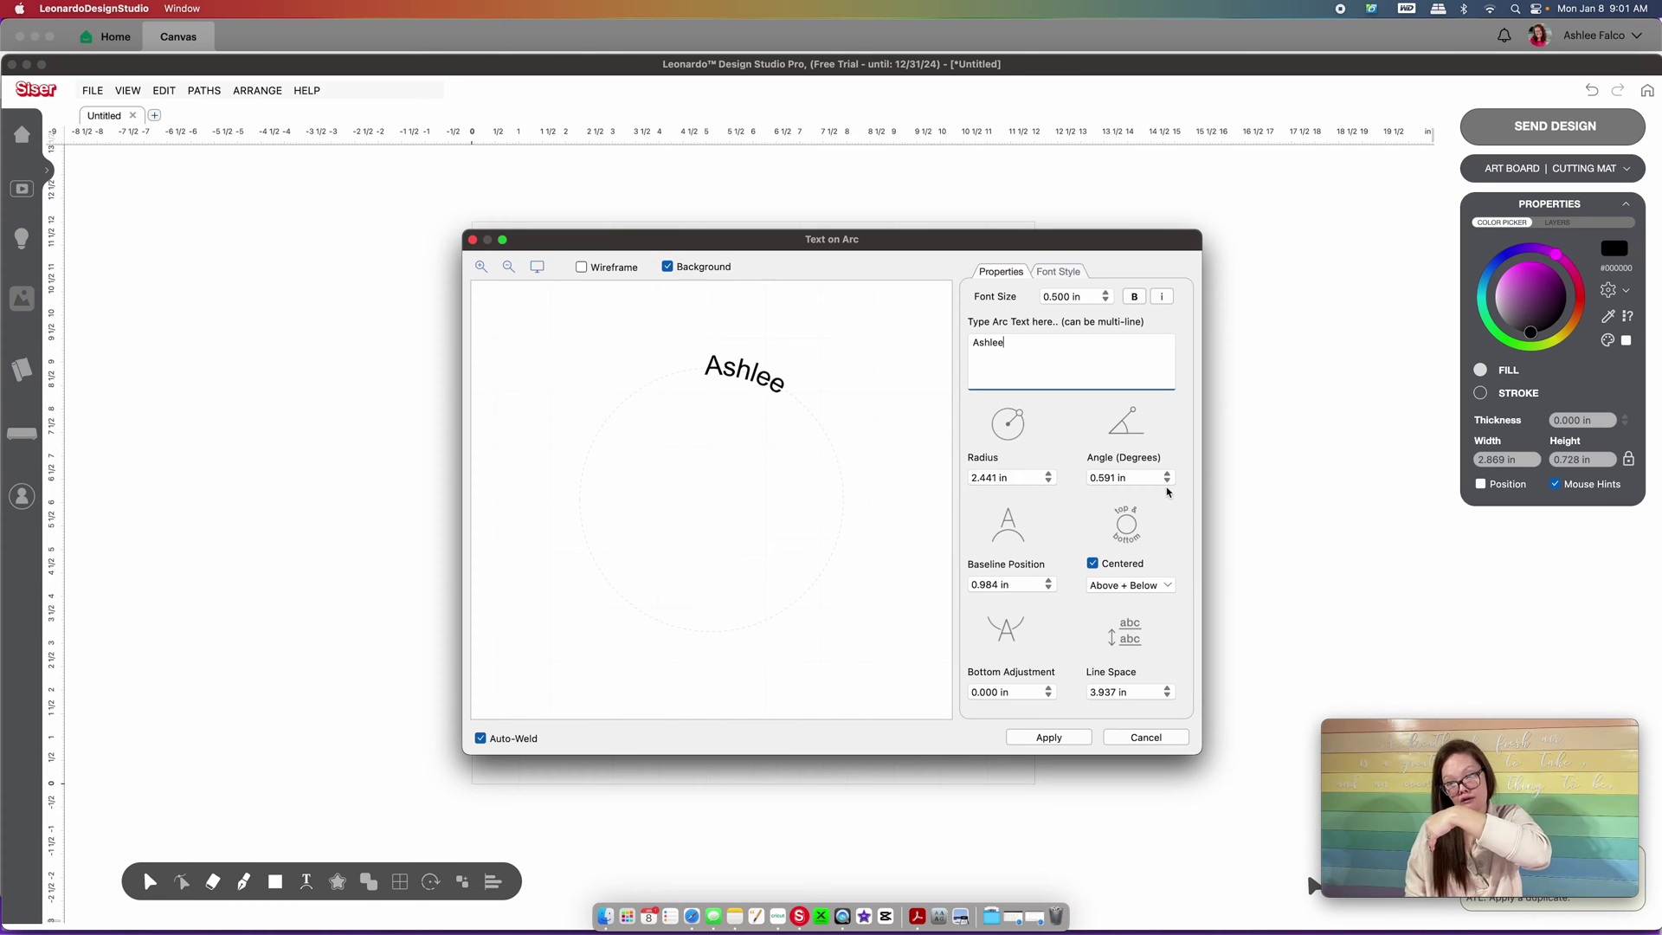
{"action": "left_click", "coordinate": [1166, 481]}
{"action": "left_click", "coordinate": [1167, 481]}
{"action": "left_click", "coordinate": [1167, 482]}
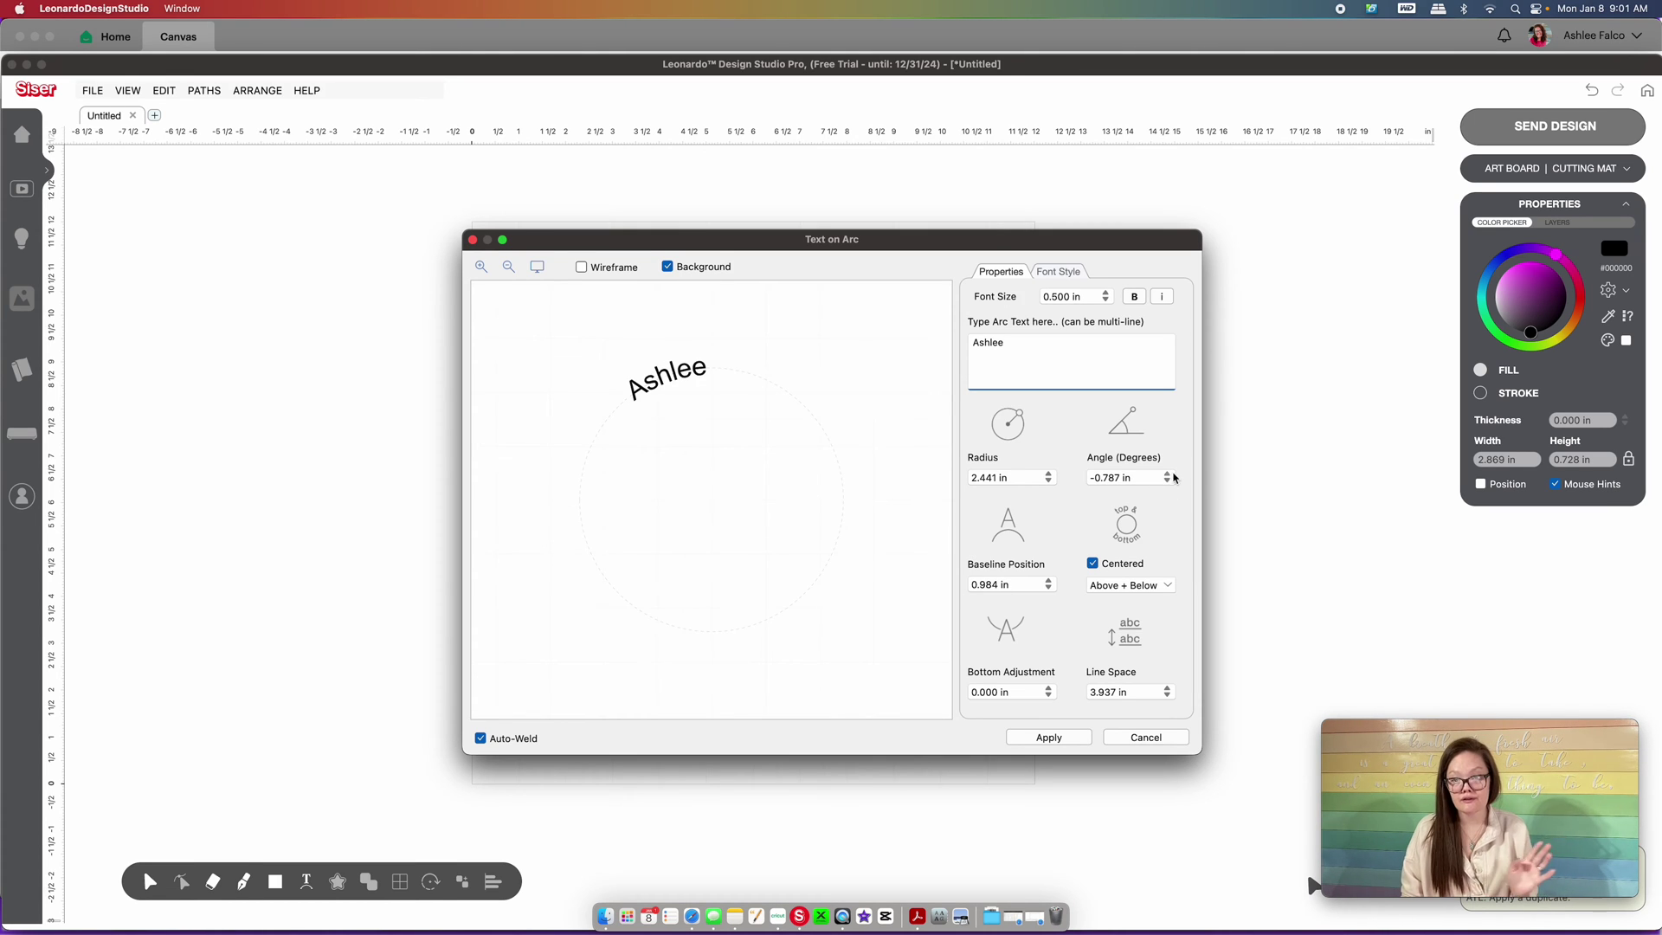
{"action": "left_click", "coordinate": [1167, 475]}
{"action": "left_click", "coordinate": [1166, 475]}
Try raising the arc text's baseline position to 3.937 in
{"action": "left_click", "coordinate": [1049, 582]}
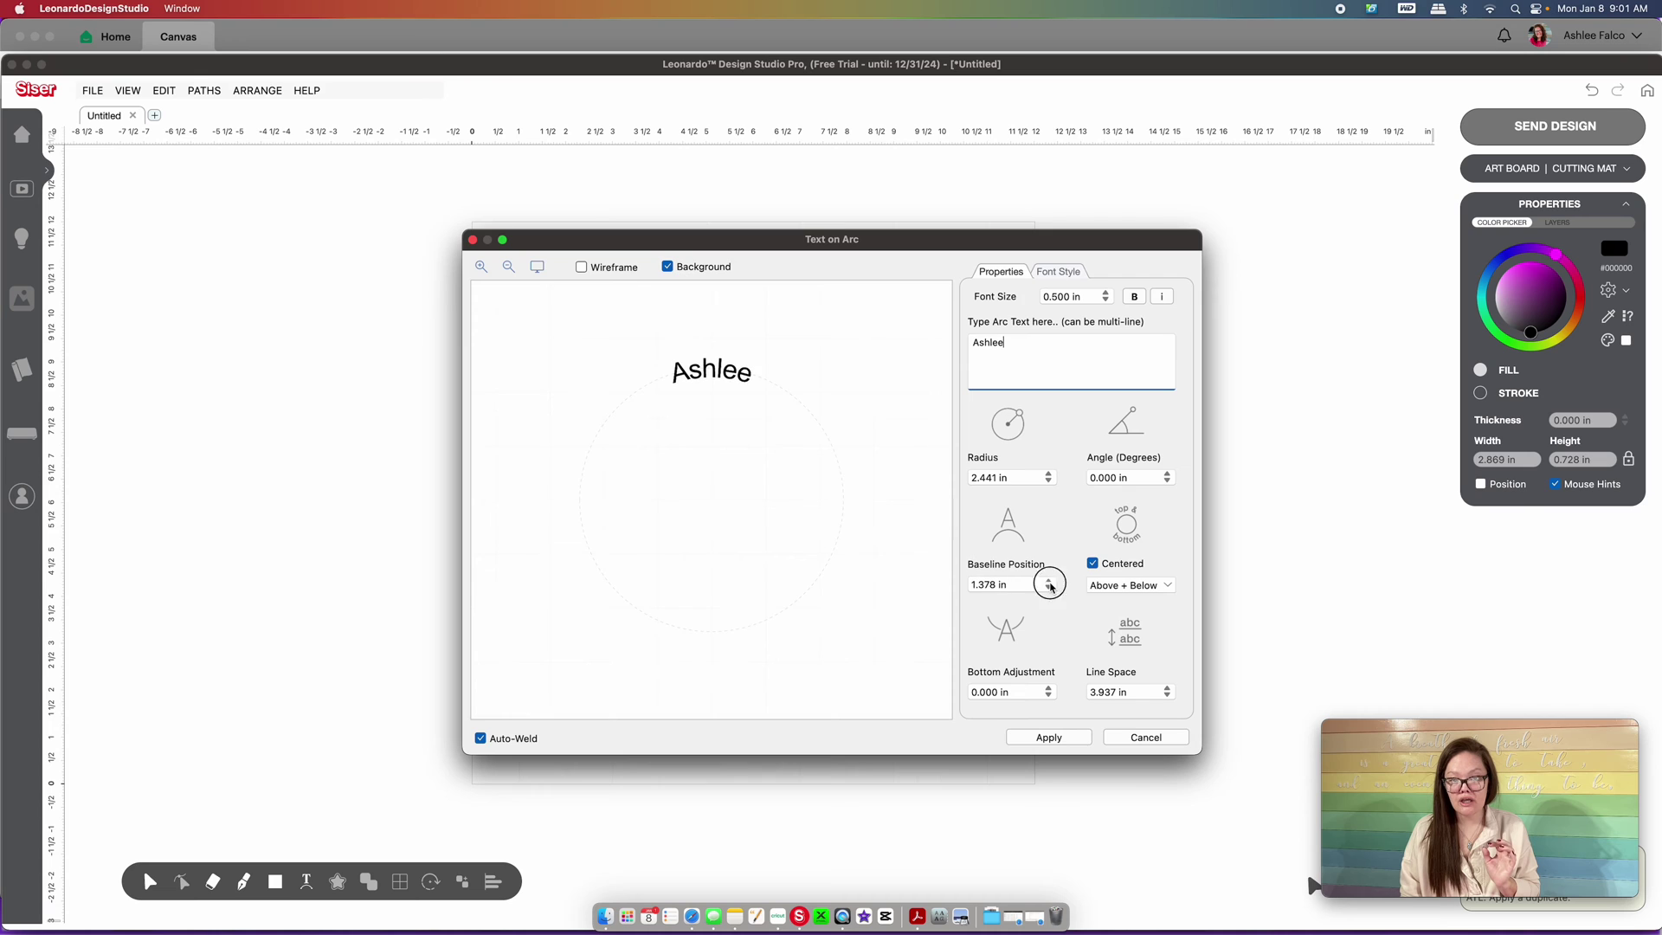
{"action": "left_click", "coordinate": [1050, 581]}
{"action": "left_click", "coordinate": [1050, 580]}
{"action": "left_click", "coordinate": [1050, 581]}
{"action": "left_click", "coordinate": [1050, 580]}
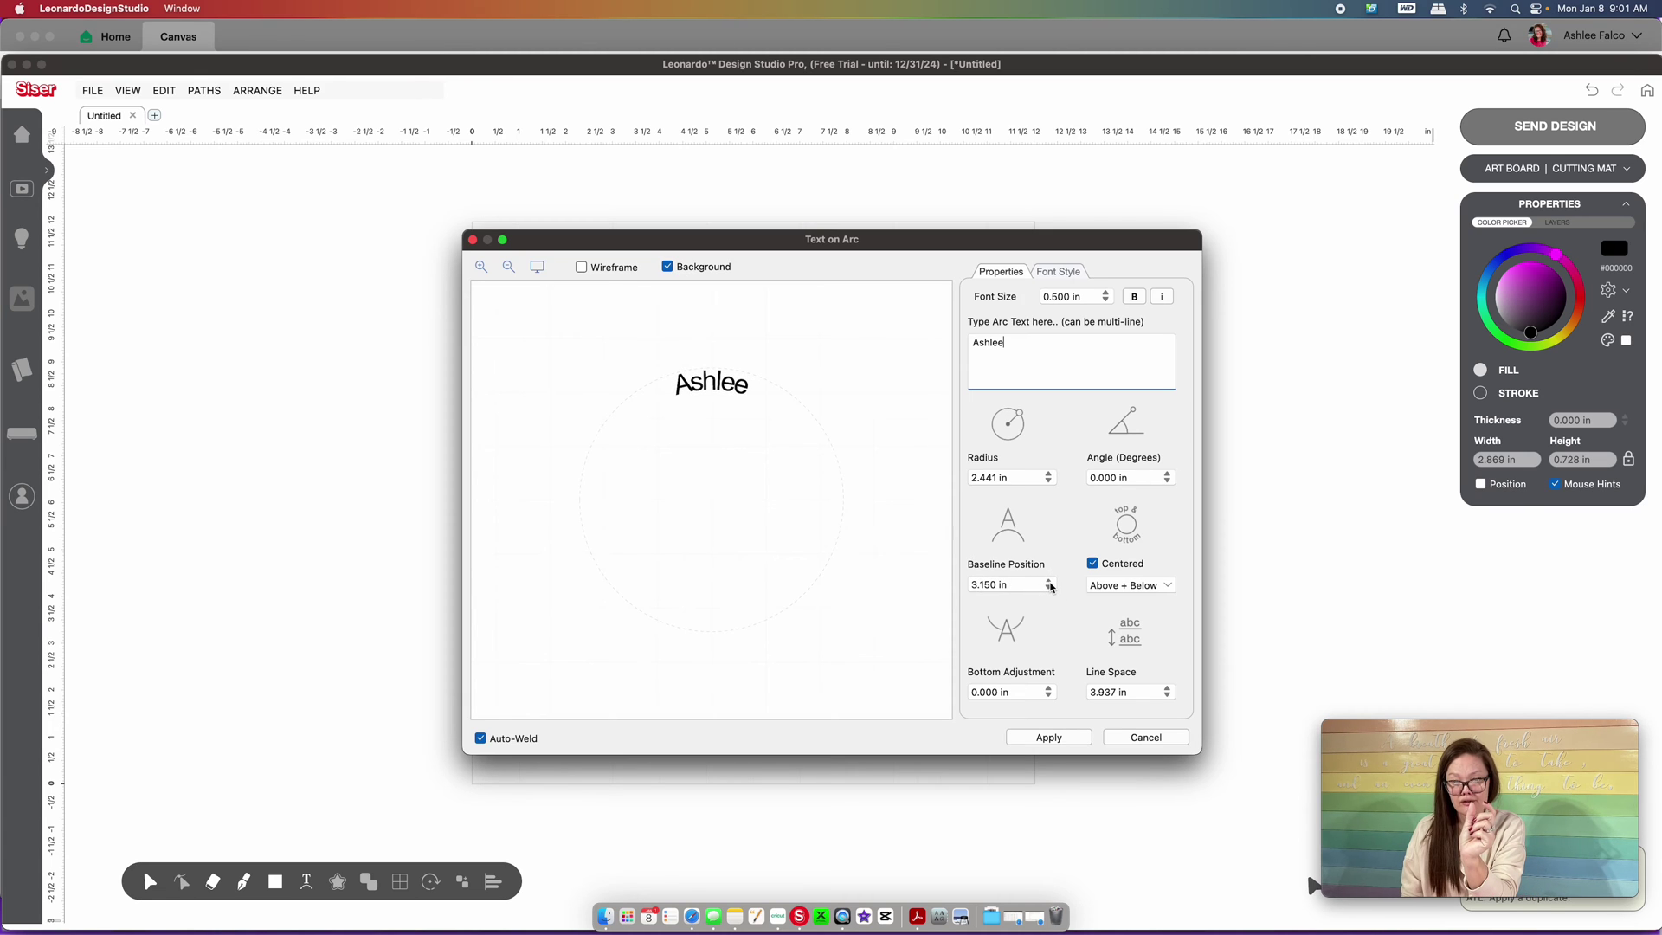
{"action": "left_click", "coordinate": [1049, 581]}
{"action": "left_click", "coordinate": [1050, 582]}
{"action": "left_click", "coordinate": [1050, 582]}
{"action": "left_click", "coordinate": [1049, 582]}
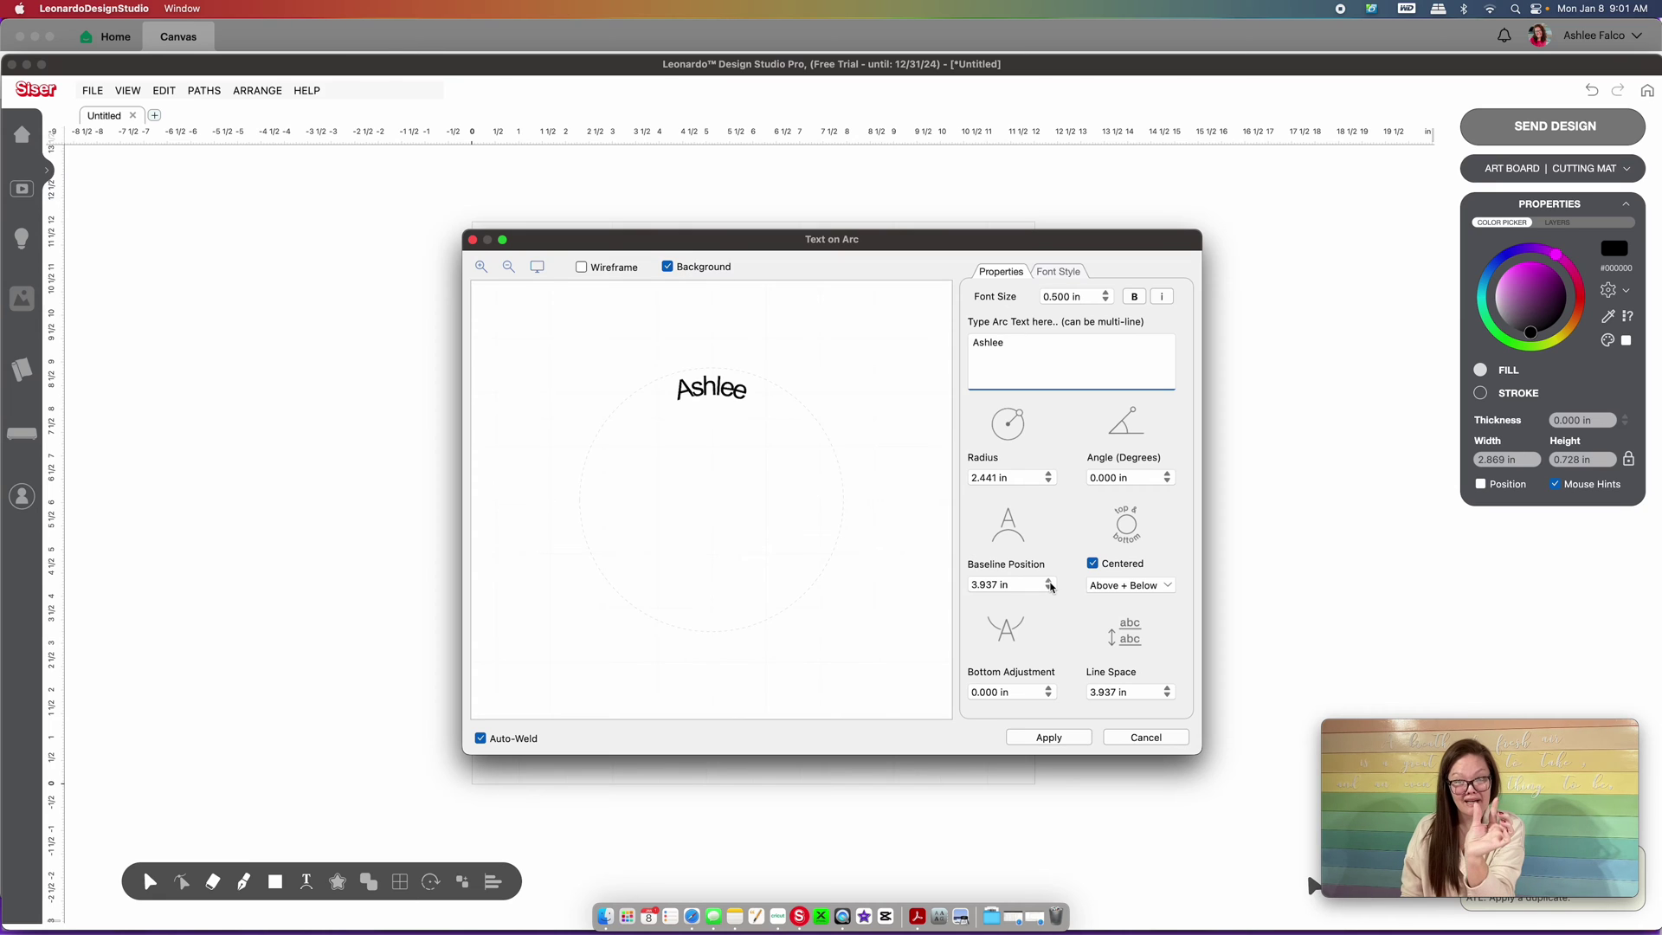
Set the arc text's baseline position to 0 in
{"action": "left_click", "coordinate": [1050, 588]}
{"action": "left_click", "coordinate": [1049, 589]}
{"action": "left_click", "coordinate": [1050, 588]}
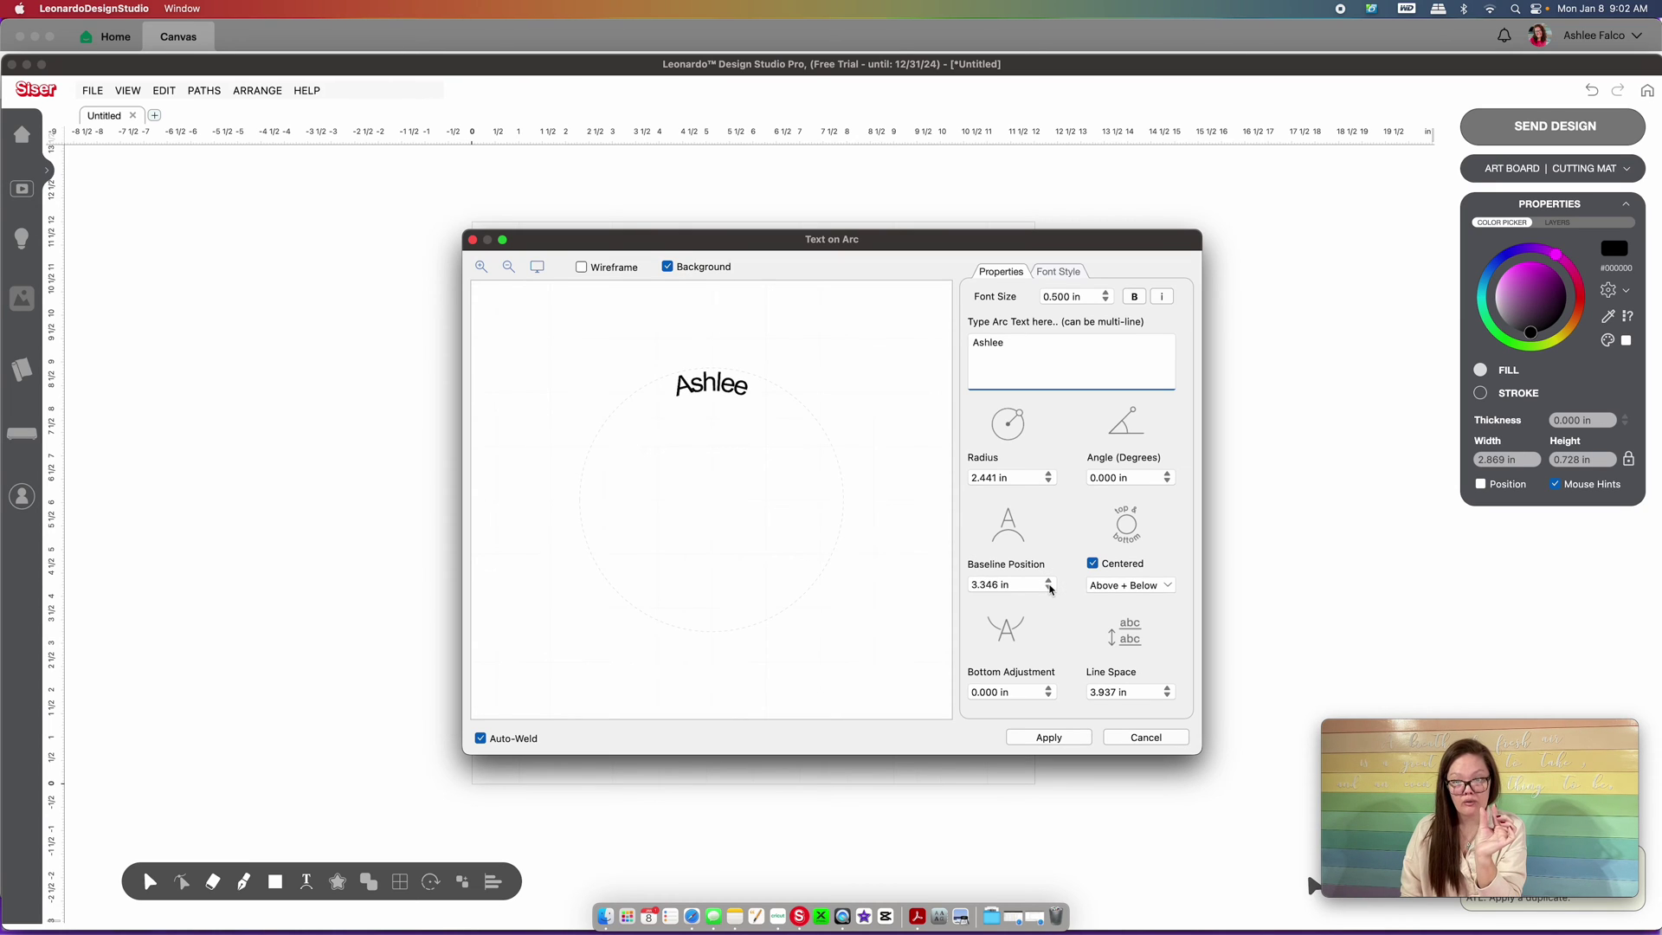
{"action": "left_click", "coordinate": [1050, 588]}
{"action": "left_click", "coordinate": [1050, 589]}
{"action": "left_click", "coordinate": [1050, 589]}
{"action": "left_click_drag", "start_coordinate": [1050, 589], "coordinate": [1050, 582]}
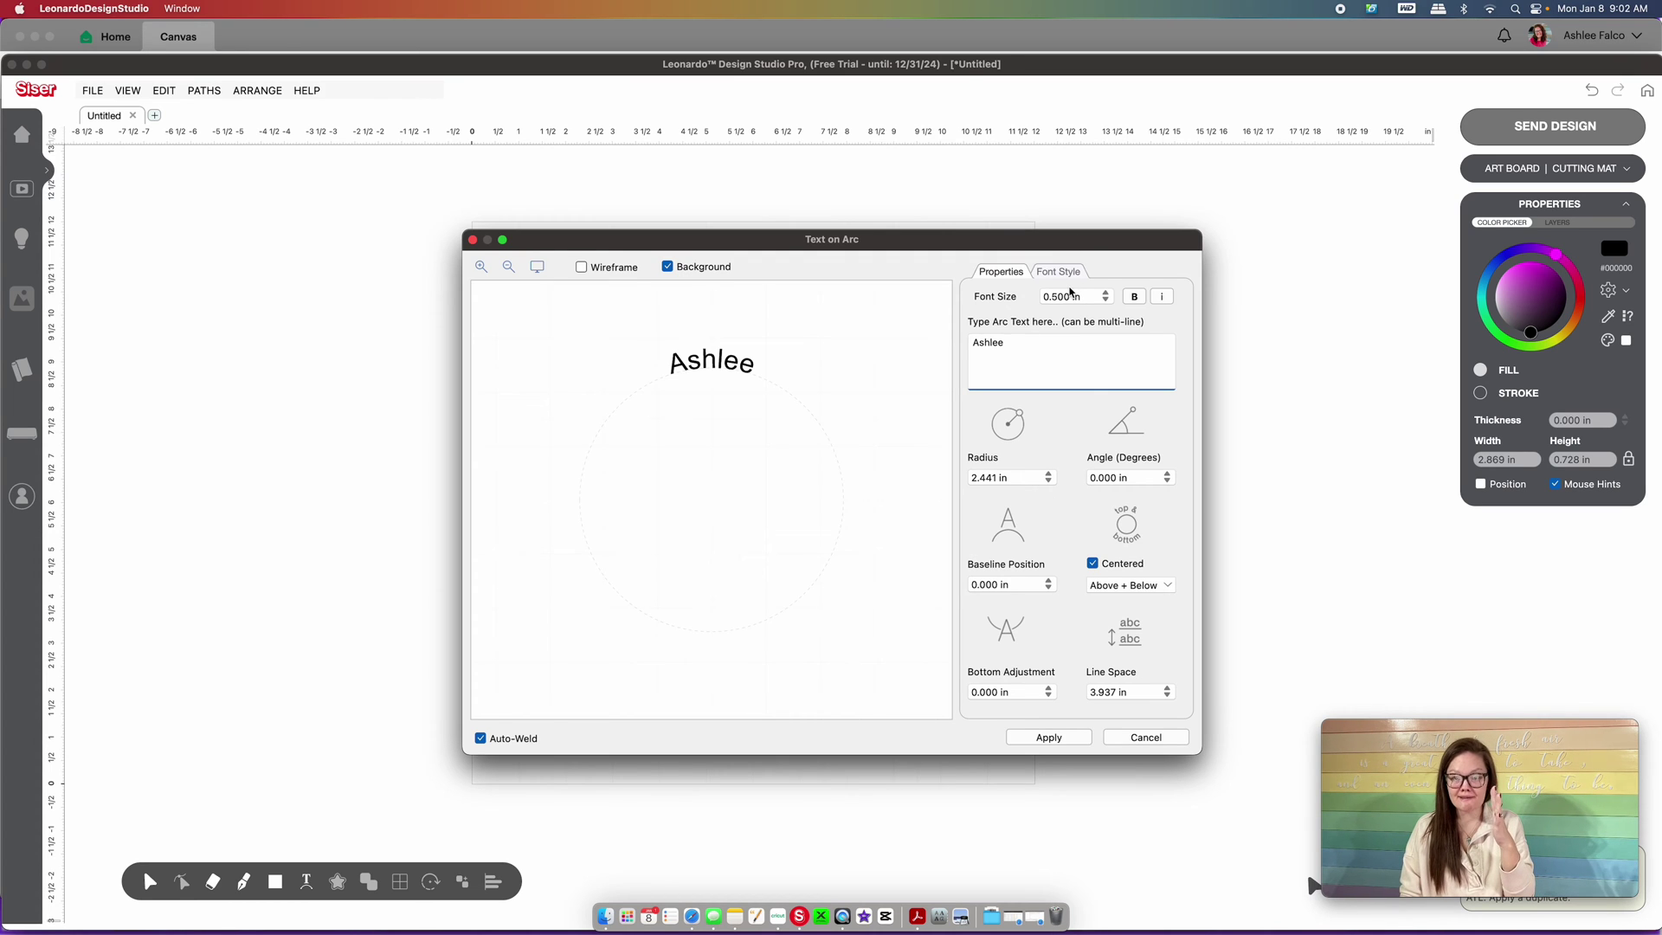
Change the arc text's font to Academy Engraved LET and return to its arc settings
{"action": "left_click", "coordinate": [1059, 273]}
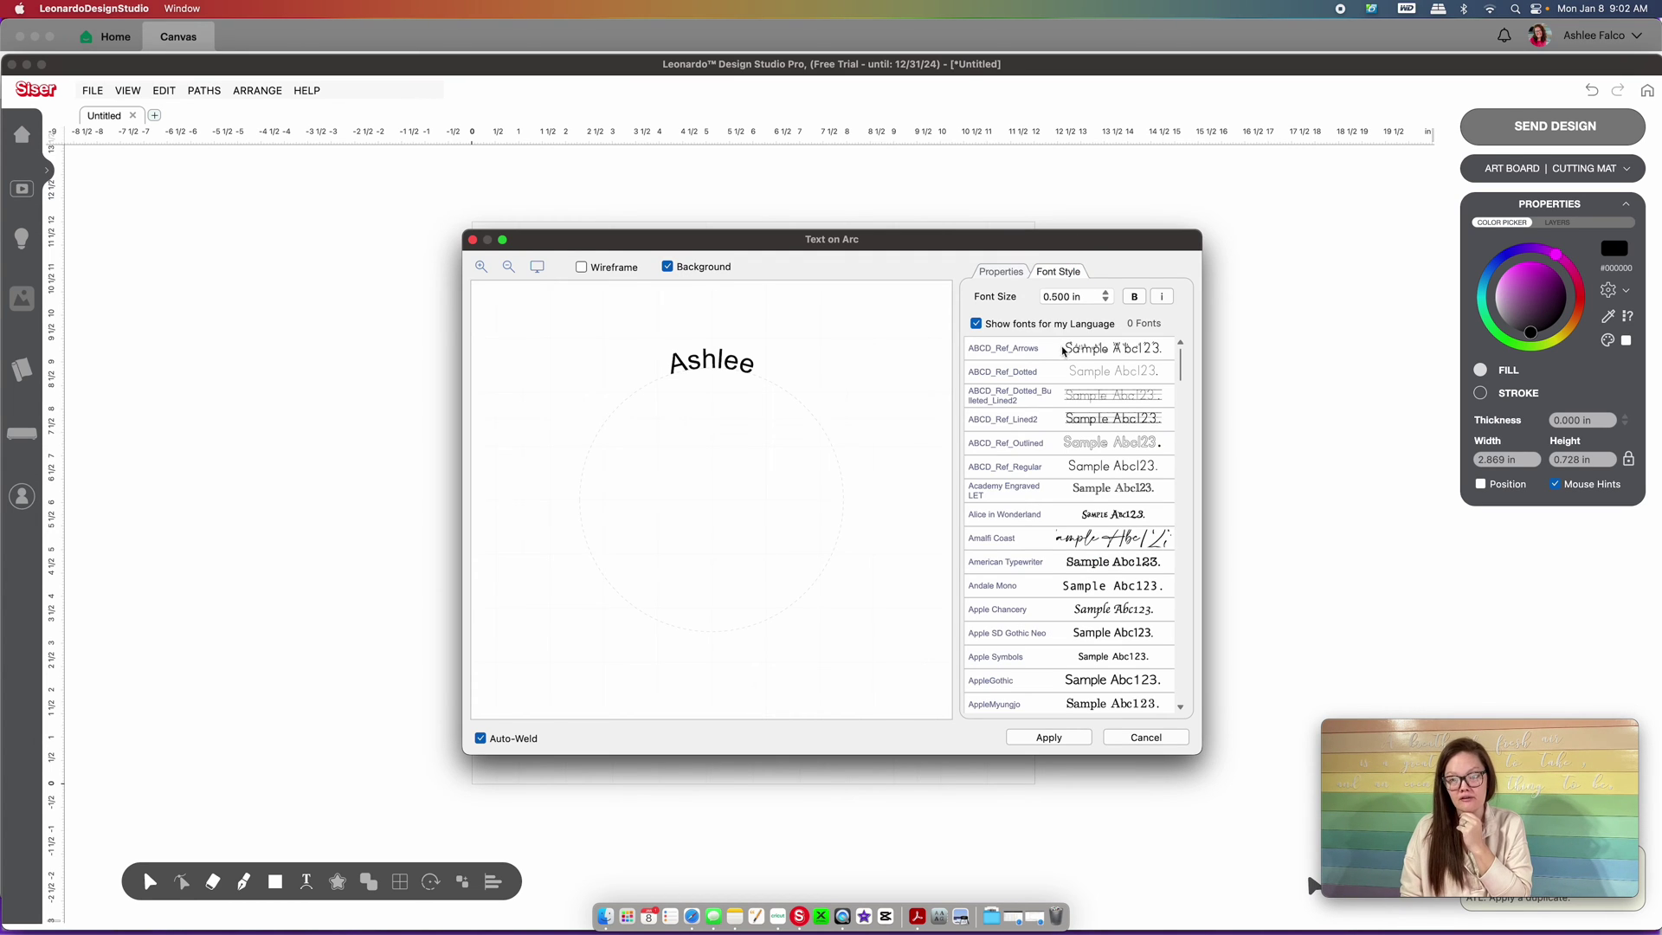
{"action": "left_click", "coordinate": [1087, 485]}
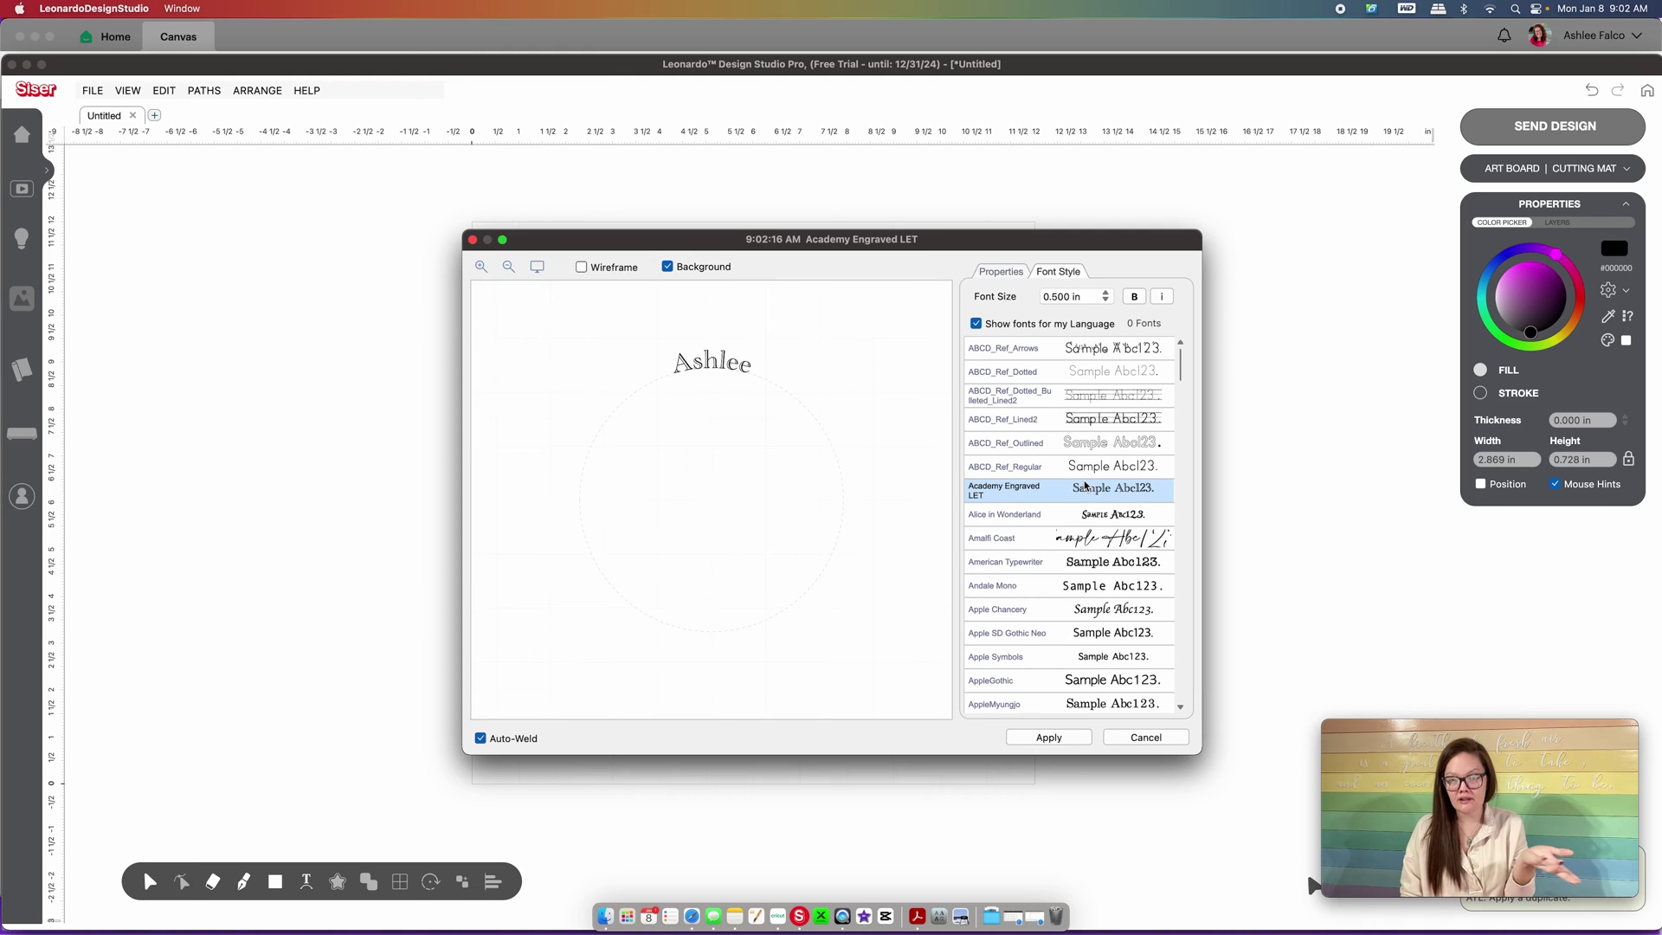
{"action": "left_click", "coordinate": [997, 273]}
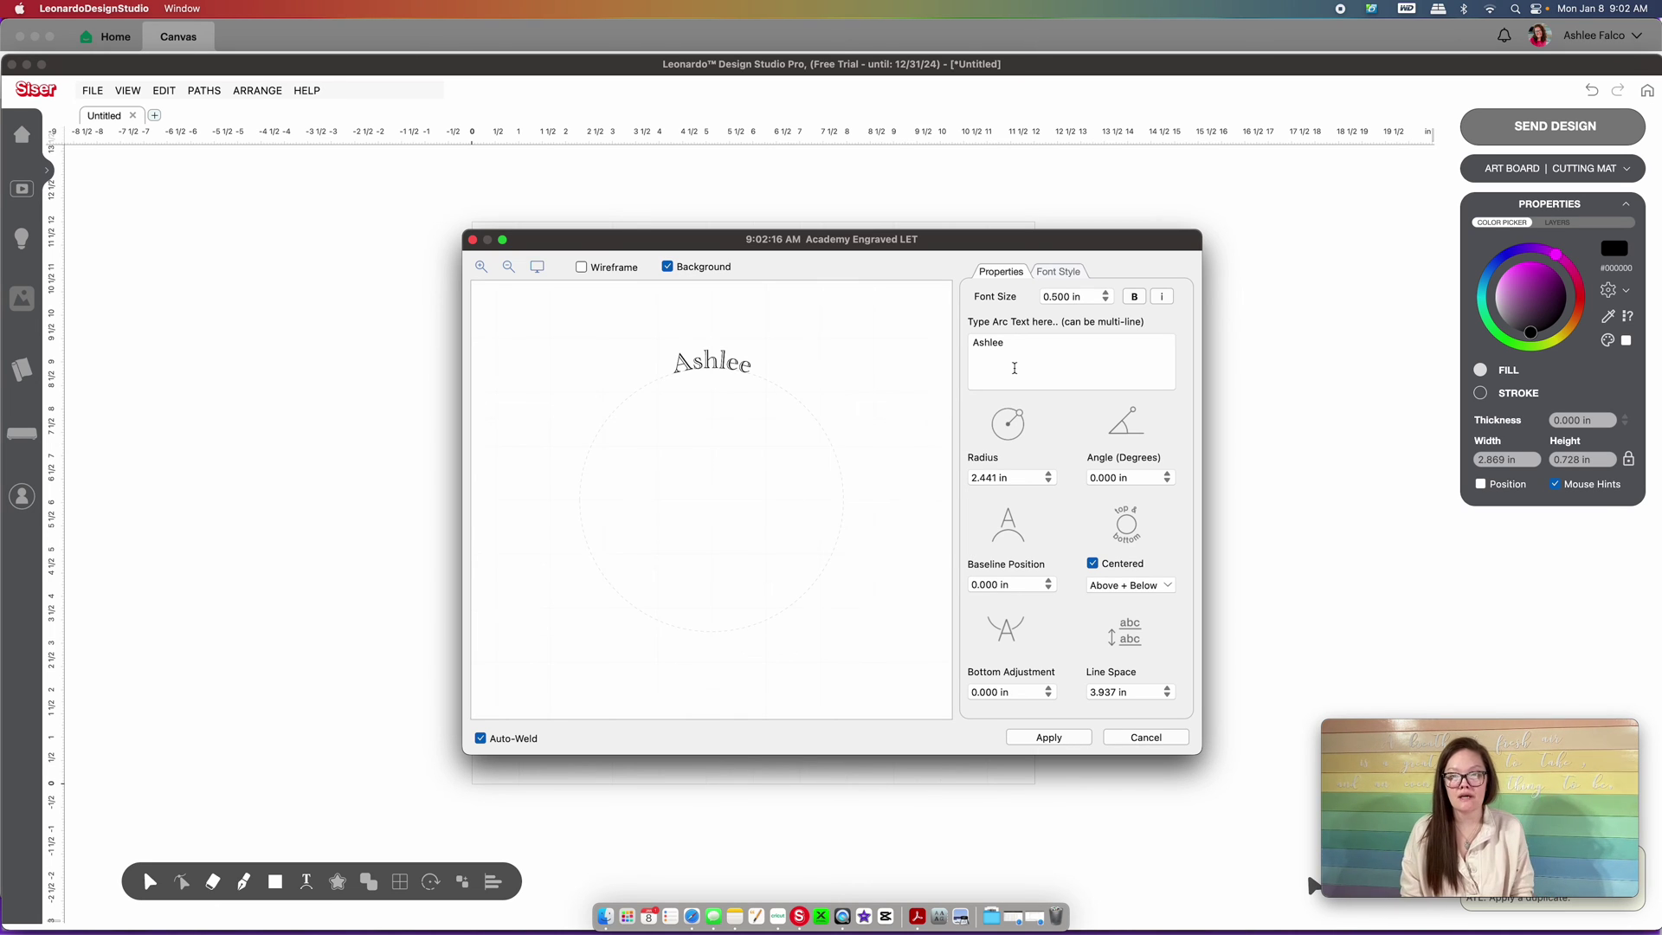
Add "coffee" as a second line of the arc text below the name
{"action": "left_click", "coordinate": [1015, 368]}
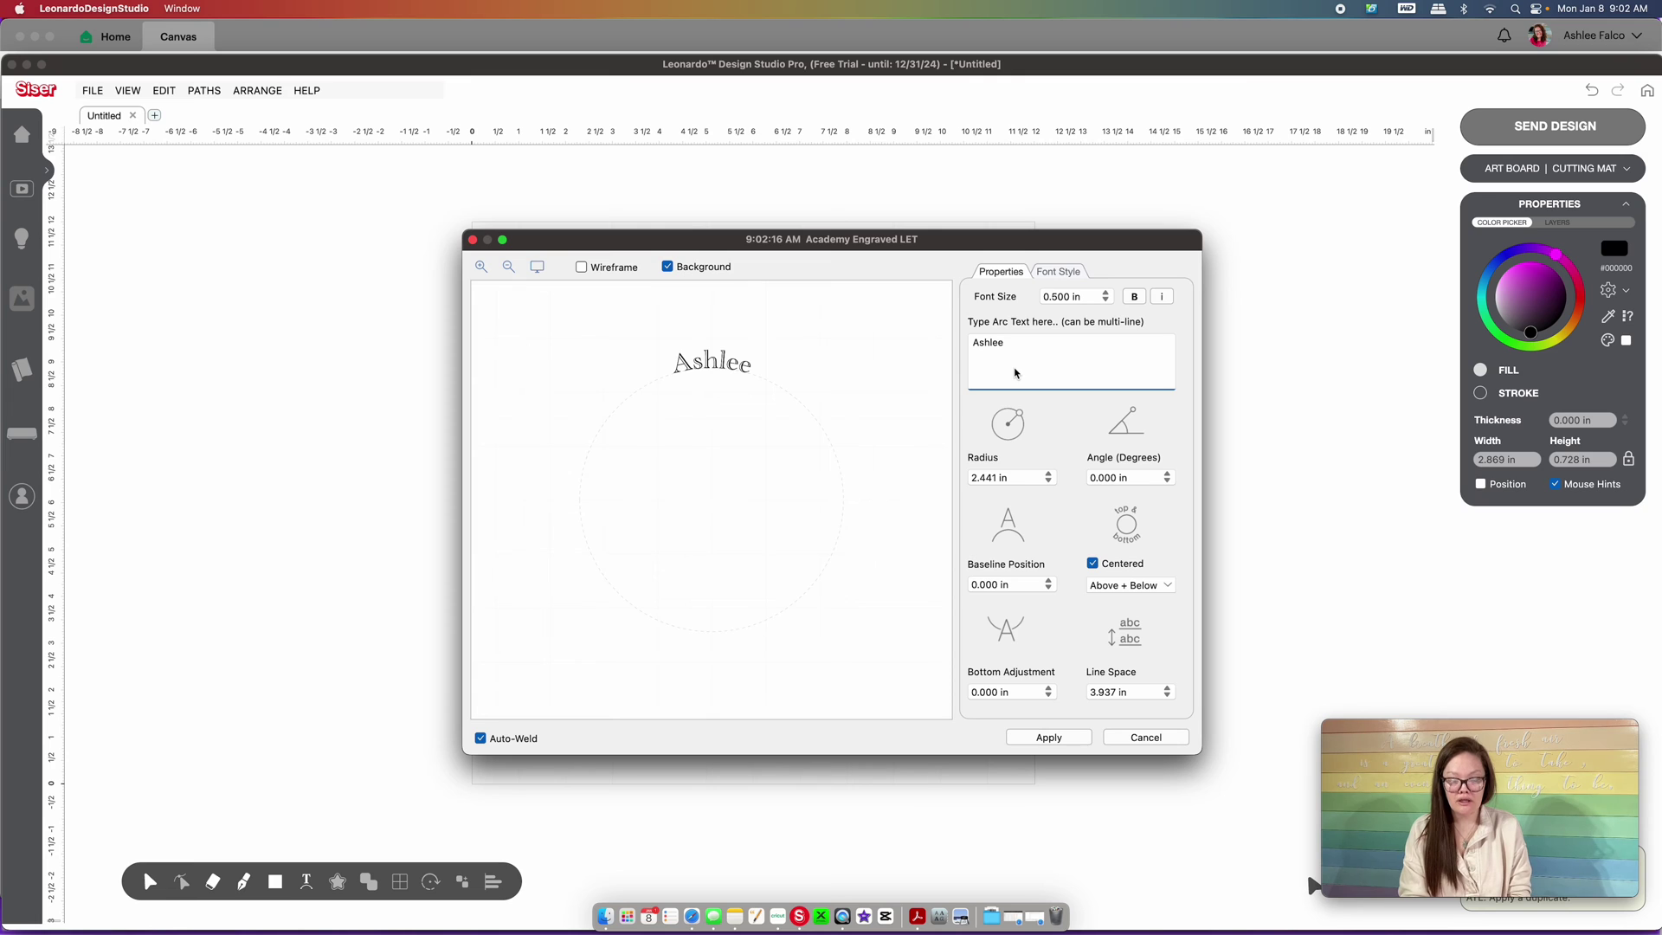
{"action": "key", "text": "Return"}
{"action": "type", "text": "coffee"}
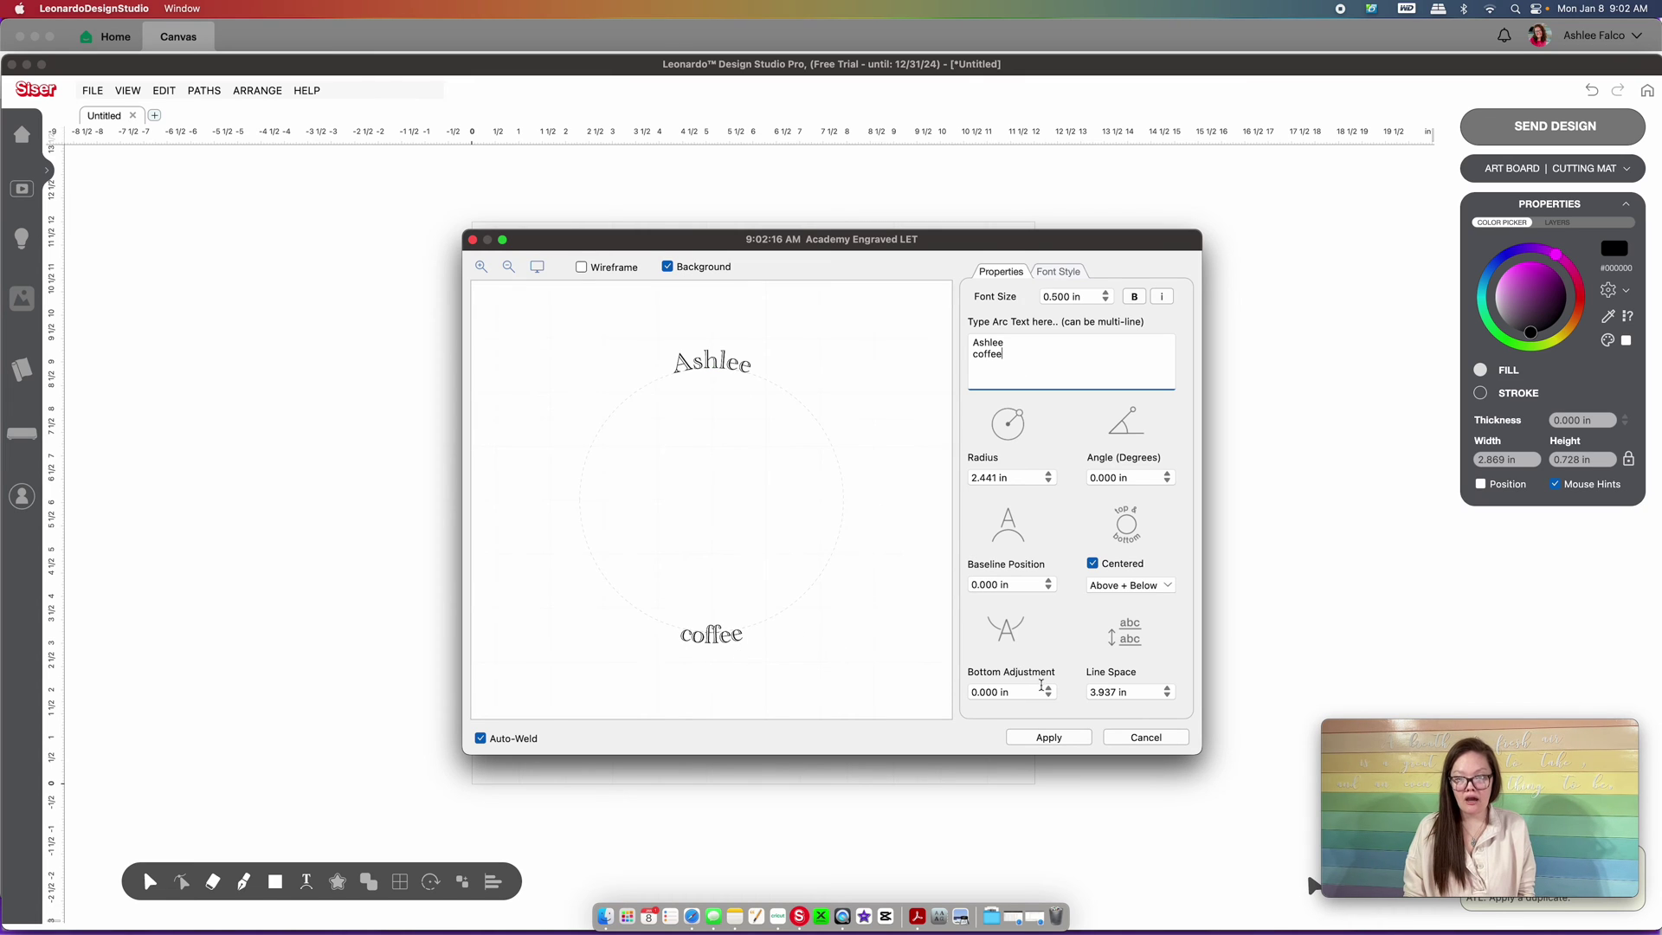
Set the arc text's bottom adjustment to 1.772 in
{"action": "left_click", "coordinate": [1047, 689]}
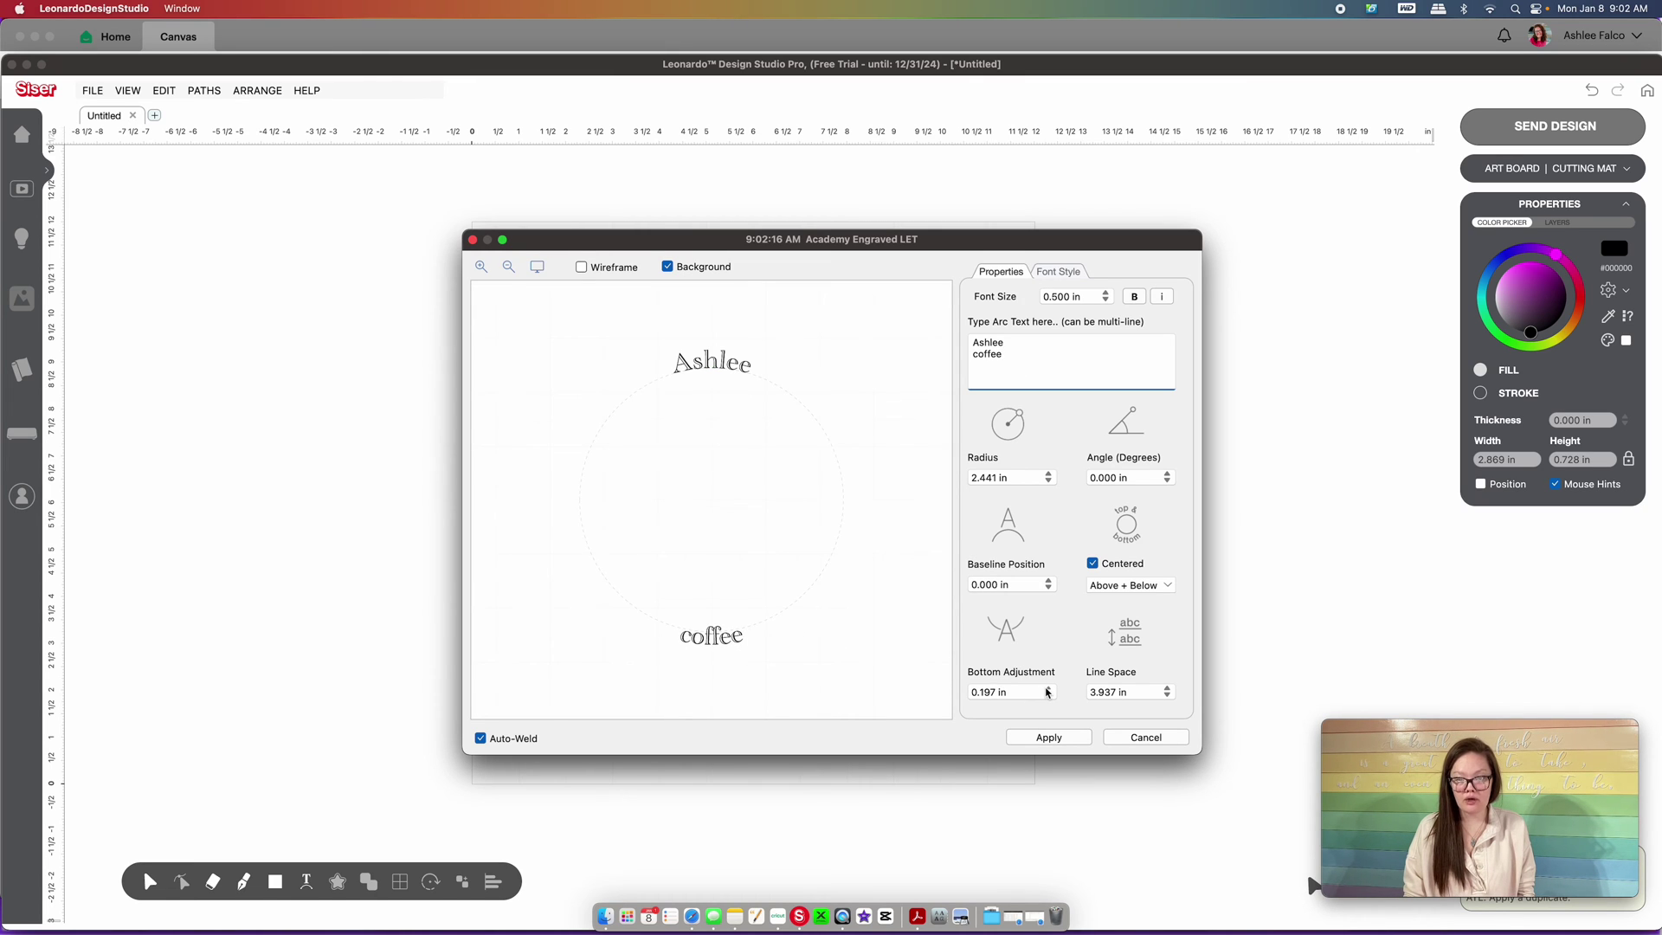
{"action": "left_click_drag", "start_coordinate": [1048, 691], "coordinate": [1047, 691]}
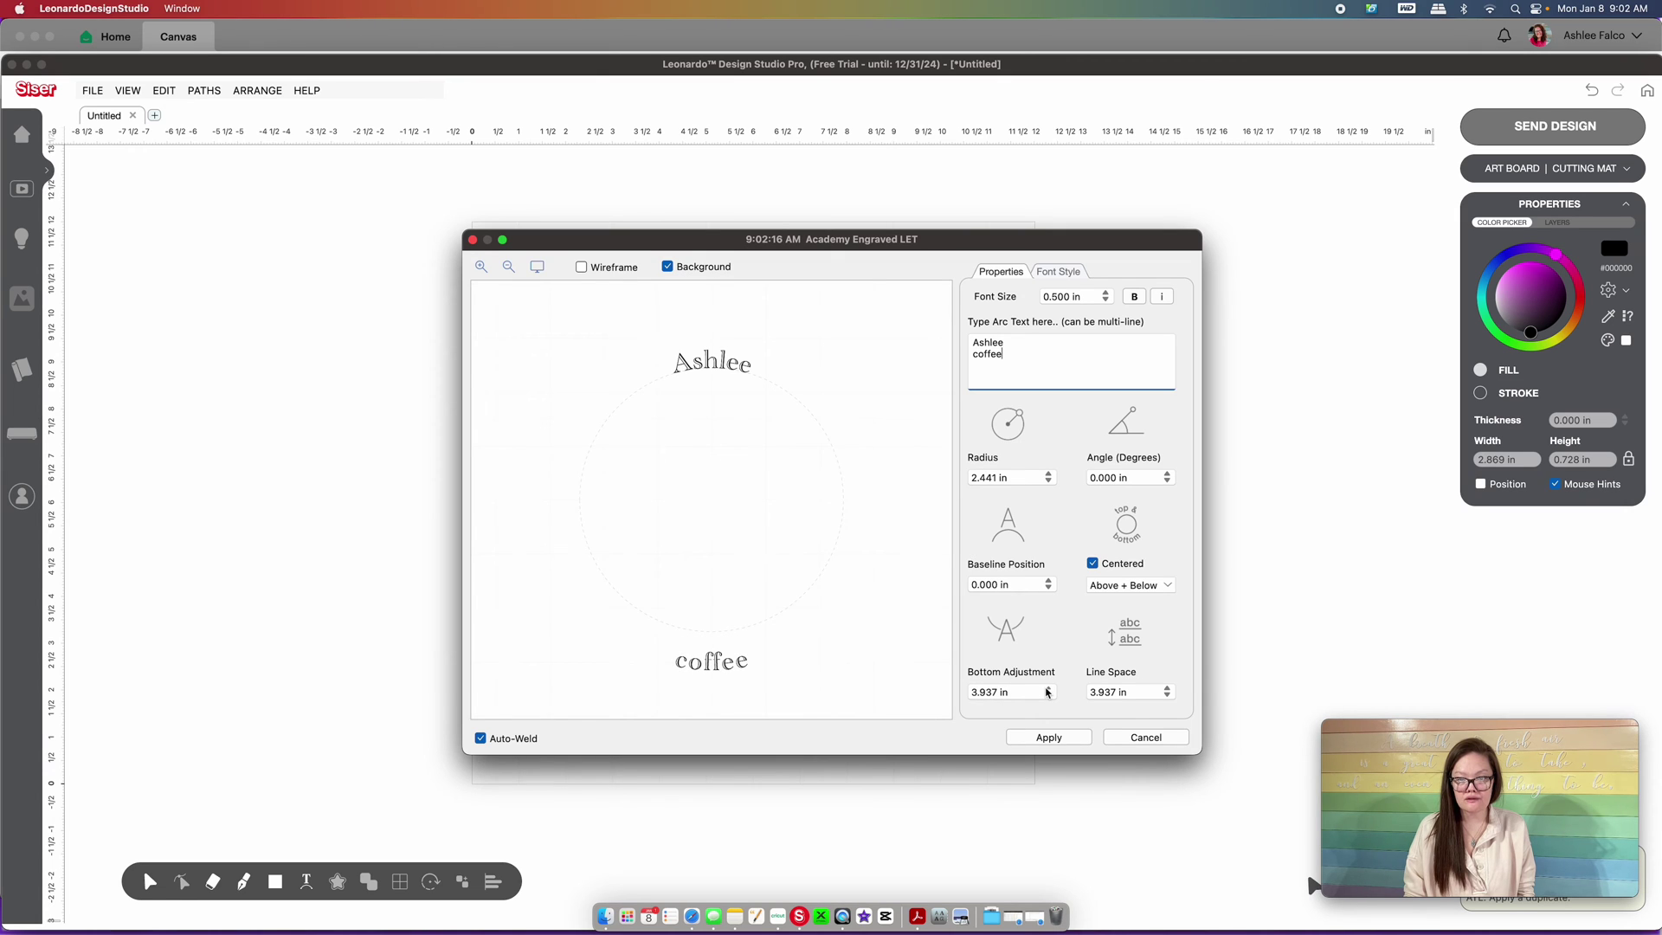
{"action": "left_click", "coordinate": [1048, 695]}
Compare the Above only and Below only placements, then restore Above + Below and apply the arc text to the canvas
{"action": "left_click", "coordinate": [1130, 585]}
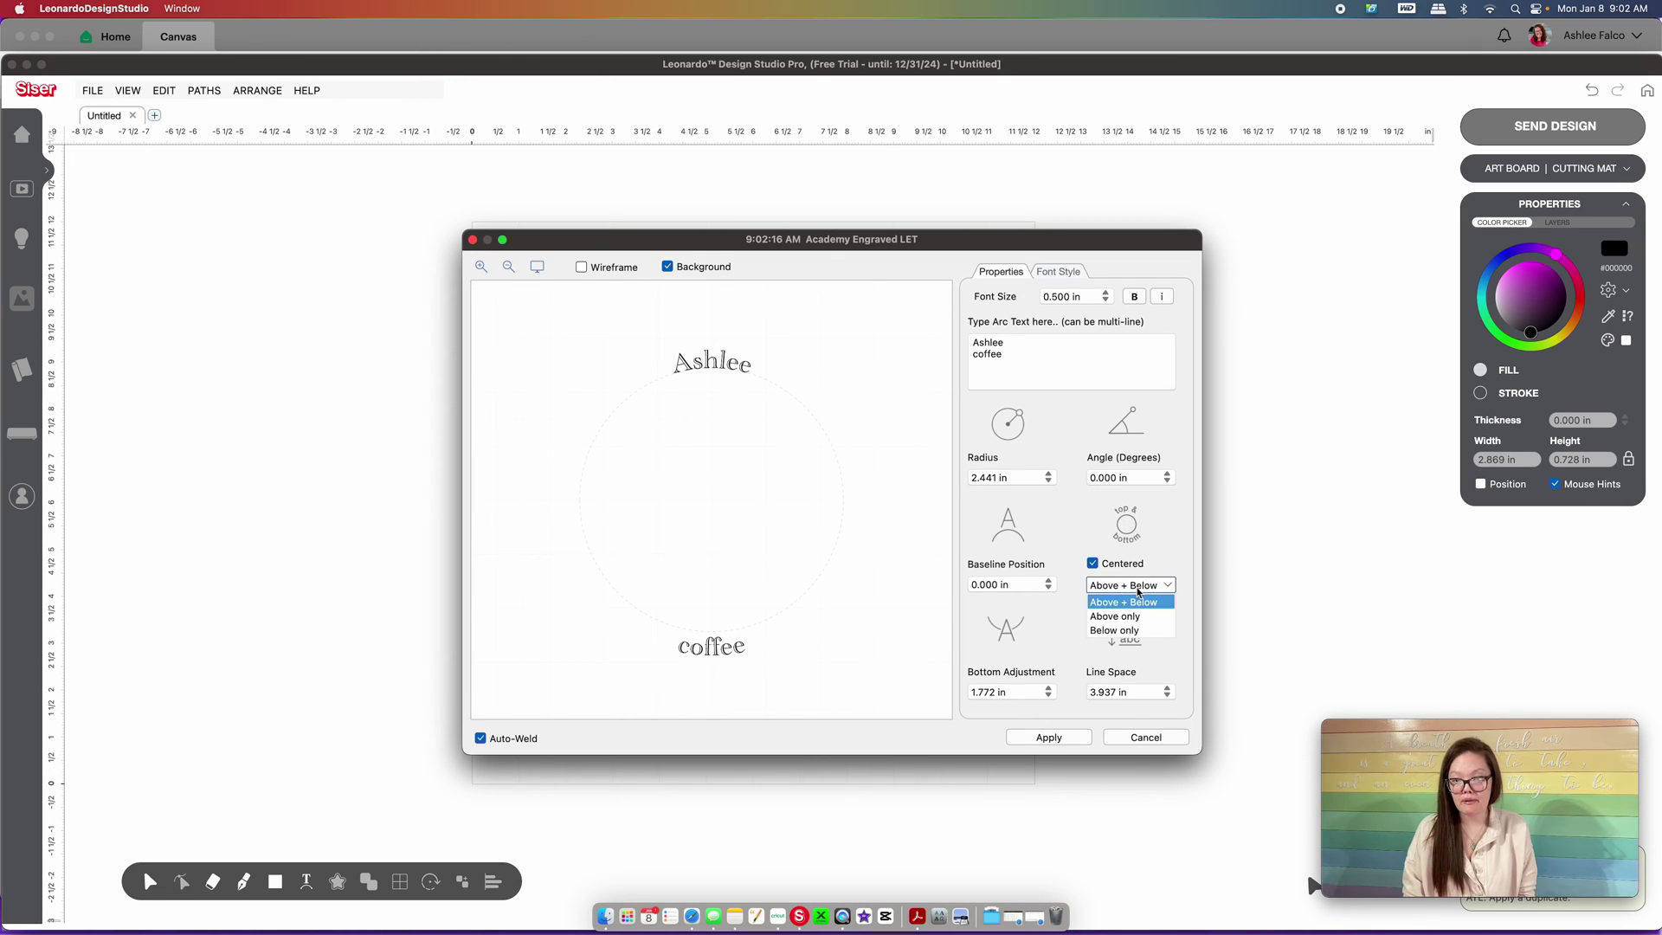
{"action": "left_click", "coordinate": [1136, 602]}
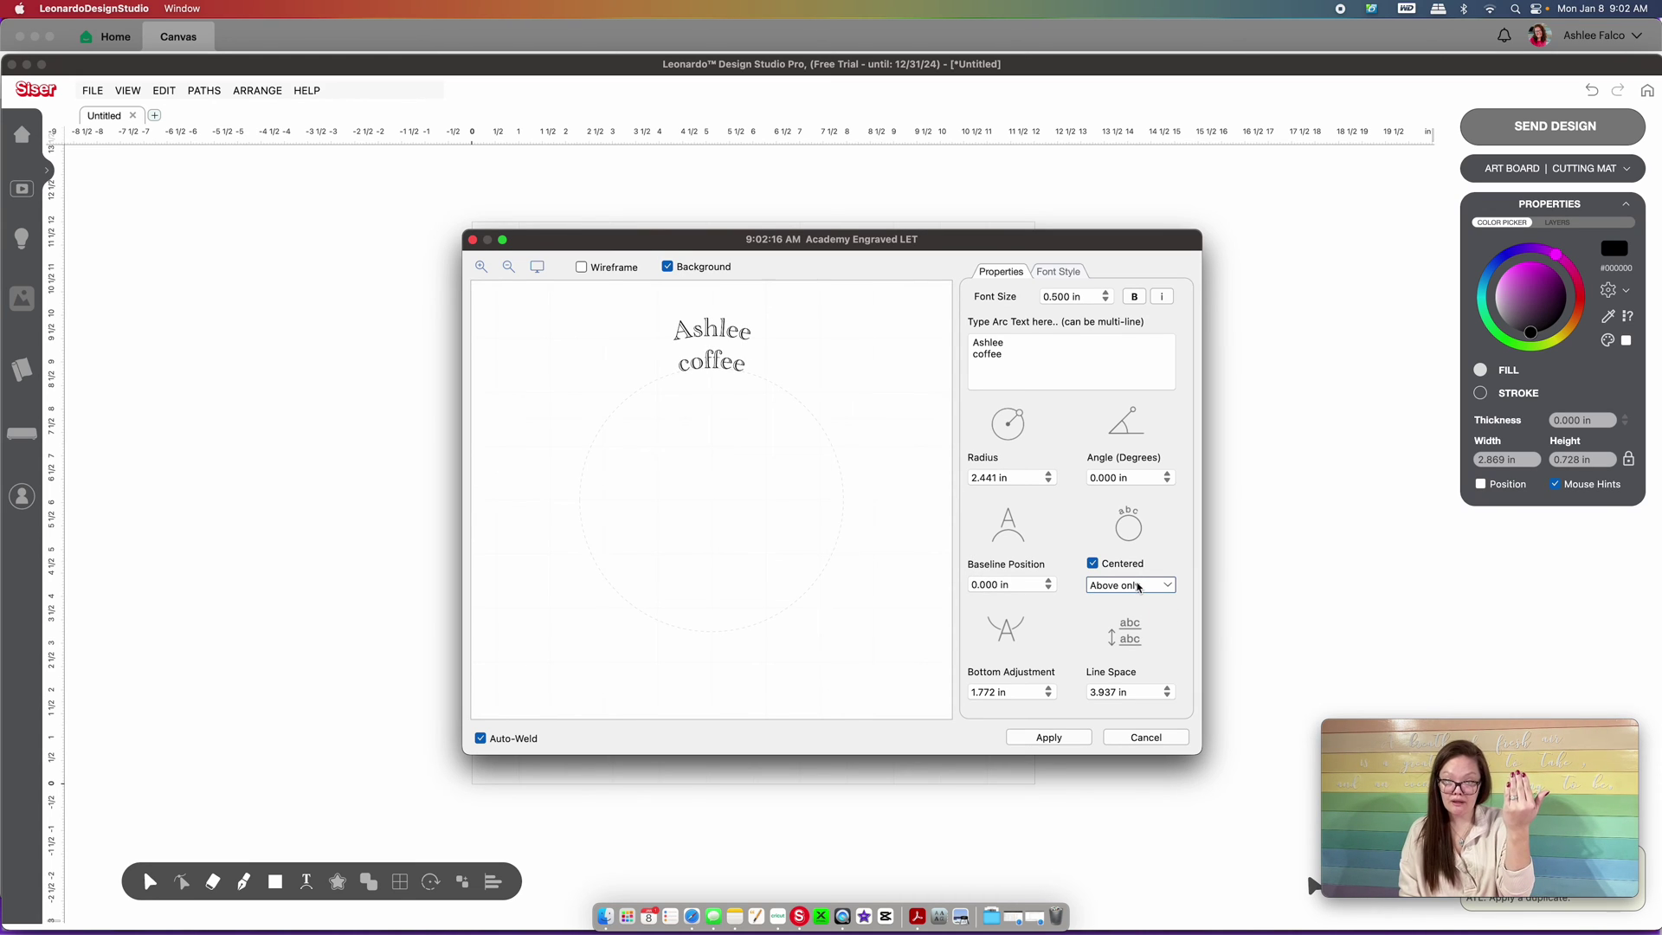
{"action": "left_click", "coordinate": [1137, 587]}
{"action": "left_click", "coordinate": [1130, 625]}
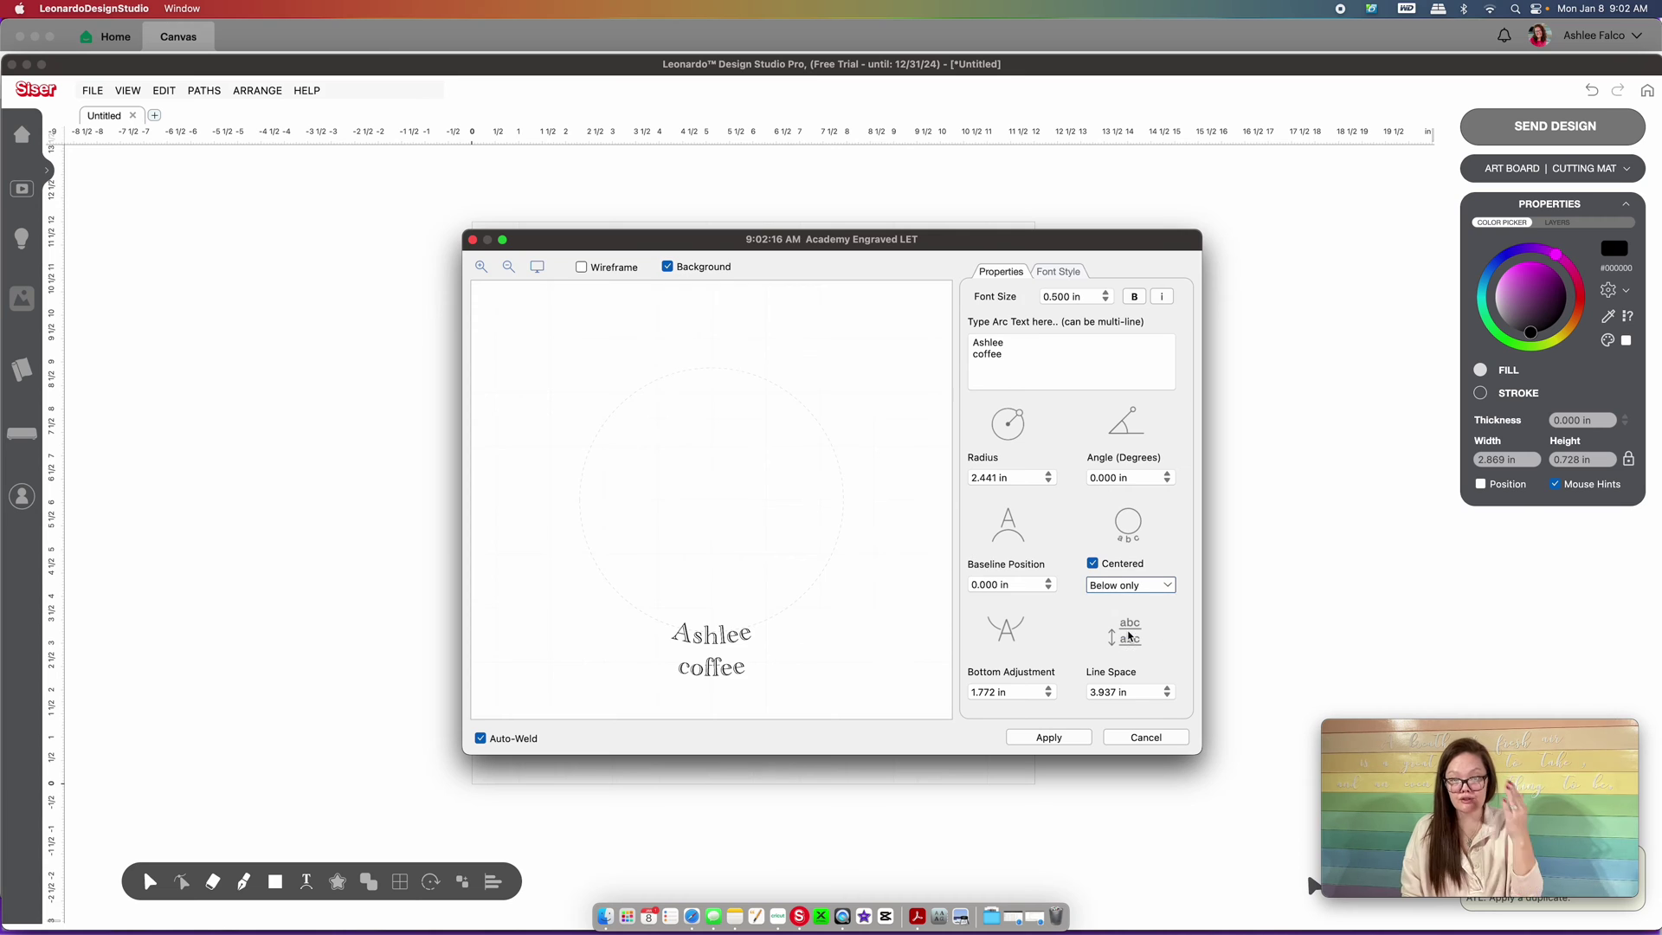
{"action": "left_click", "coordinate": [1136, 587]}
{"action": "left_click", "coordinate": [1130, 606]}
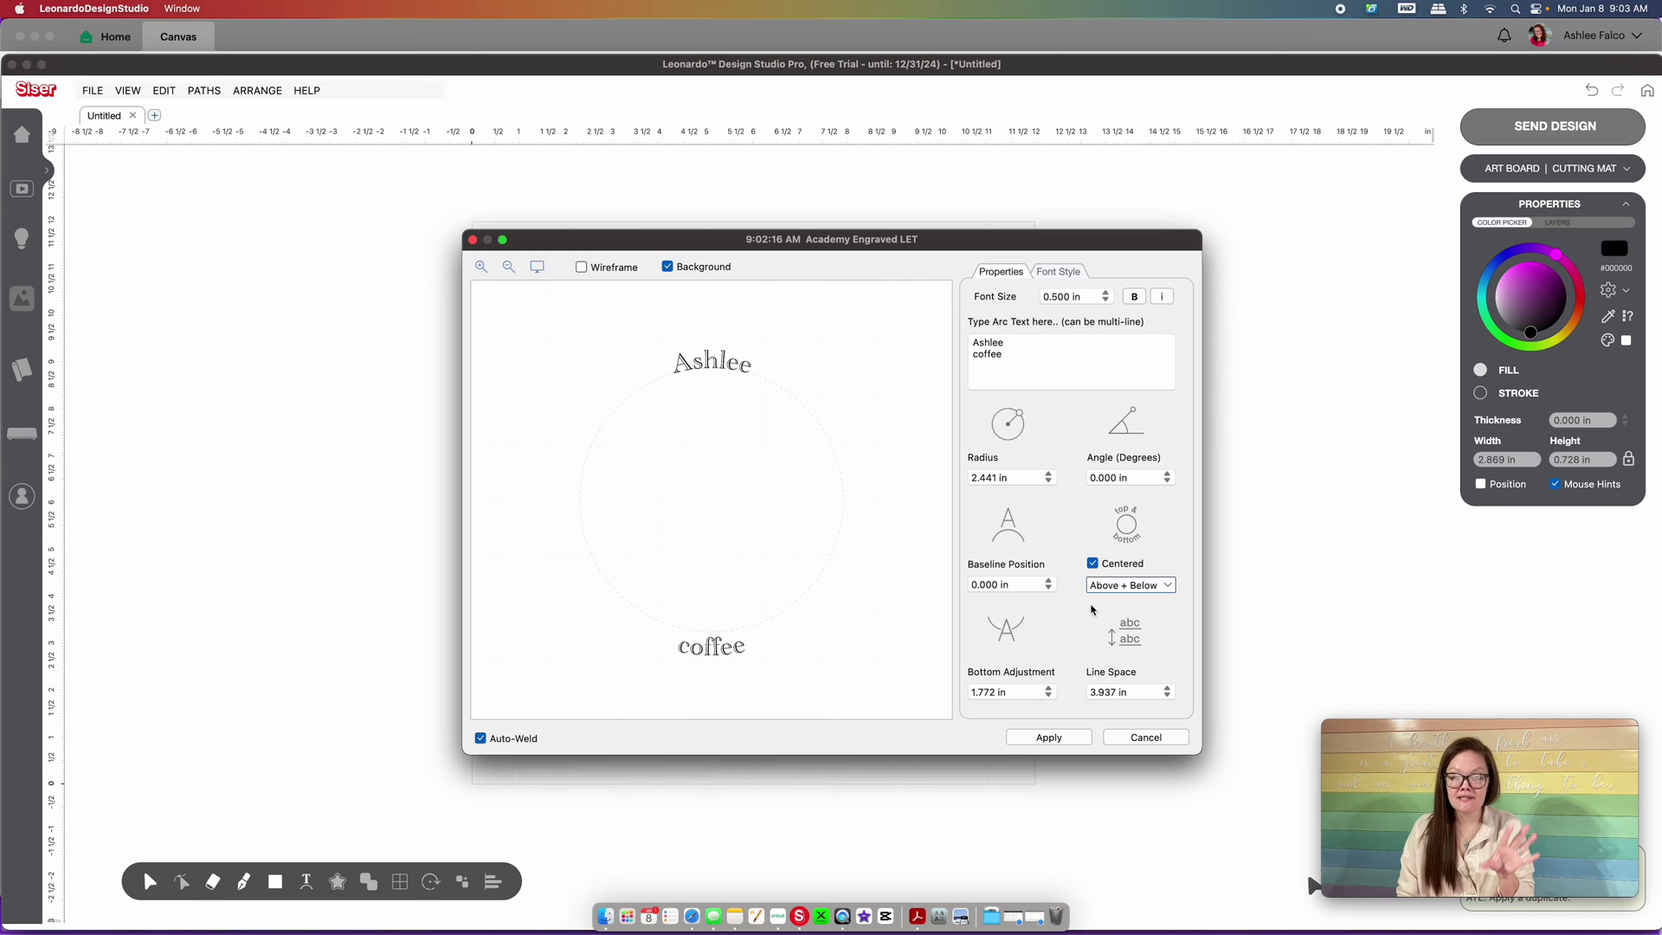
{"action": "left_click", "coordinate": [1047, 737]}
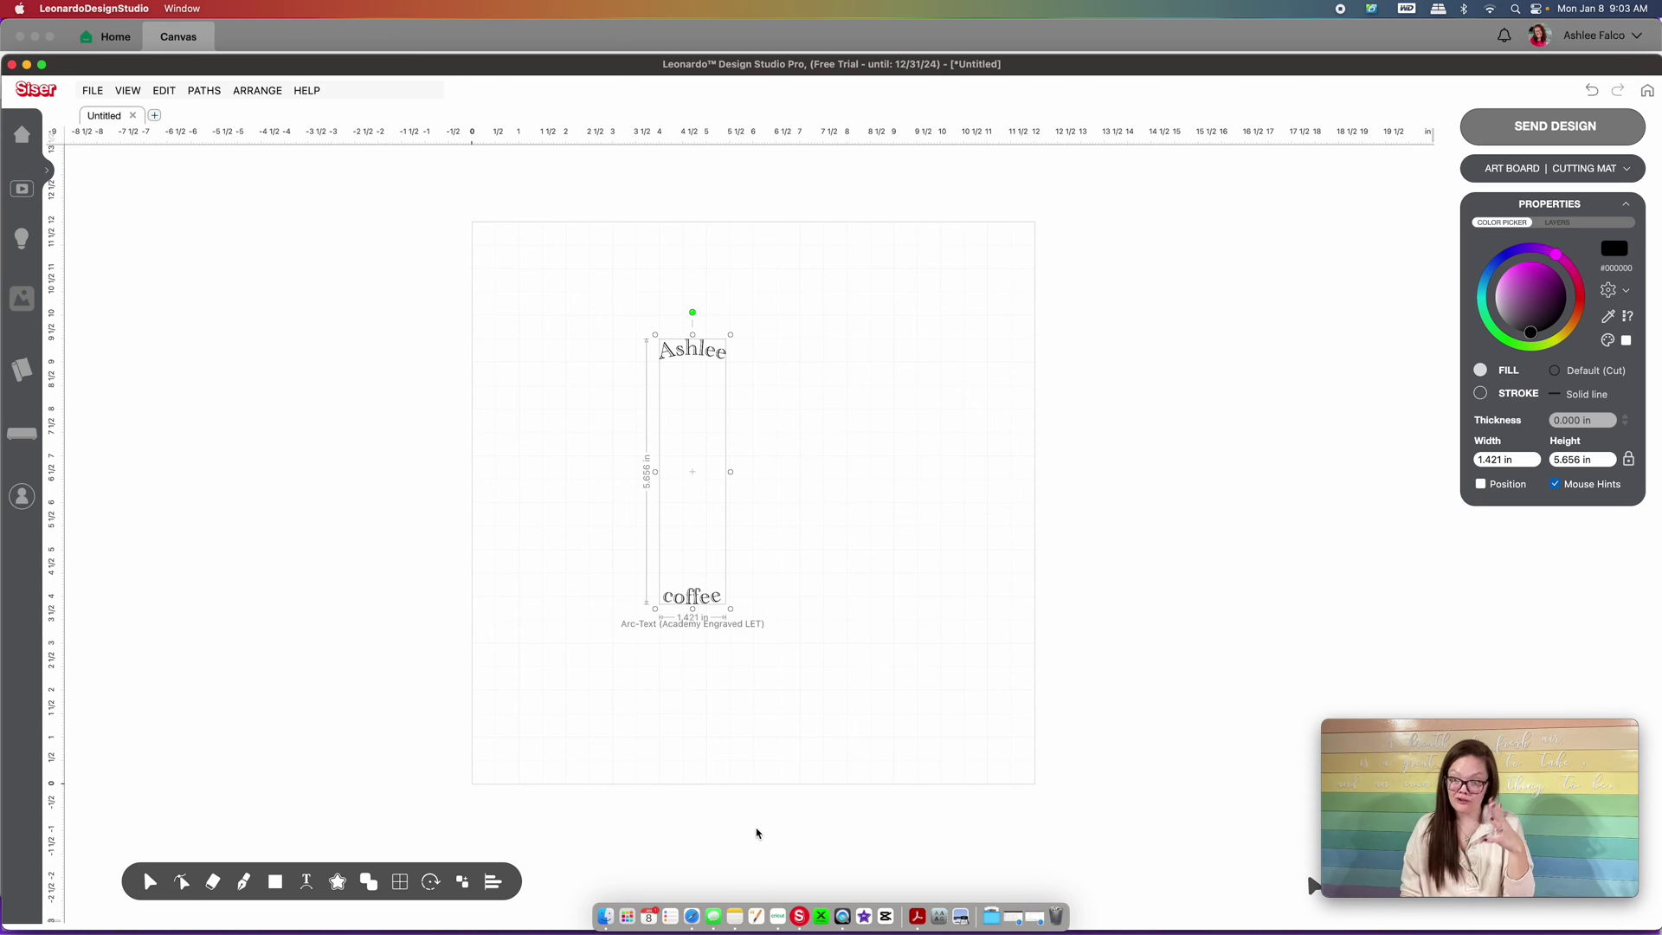
Switch to Cricut Design Space and move the arched name and the curved "coffee" text up on the canvas
{"action": "left_click", "coordinate": [565, 26]}
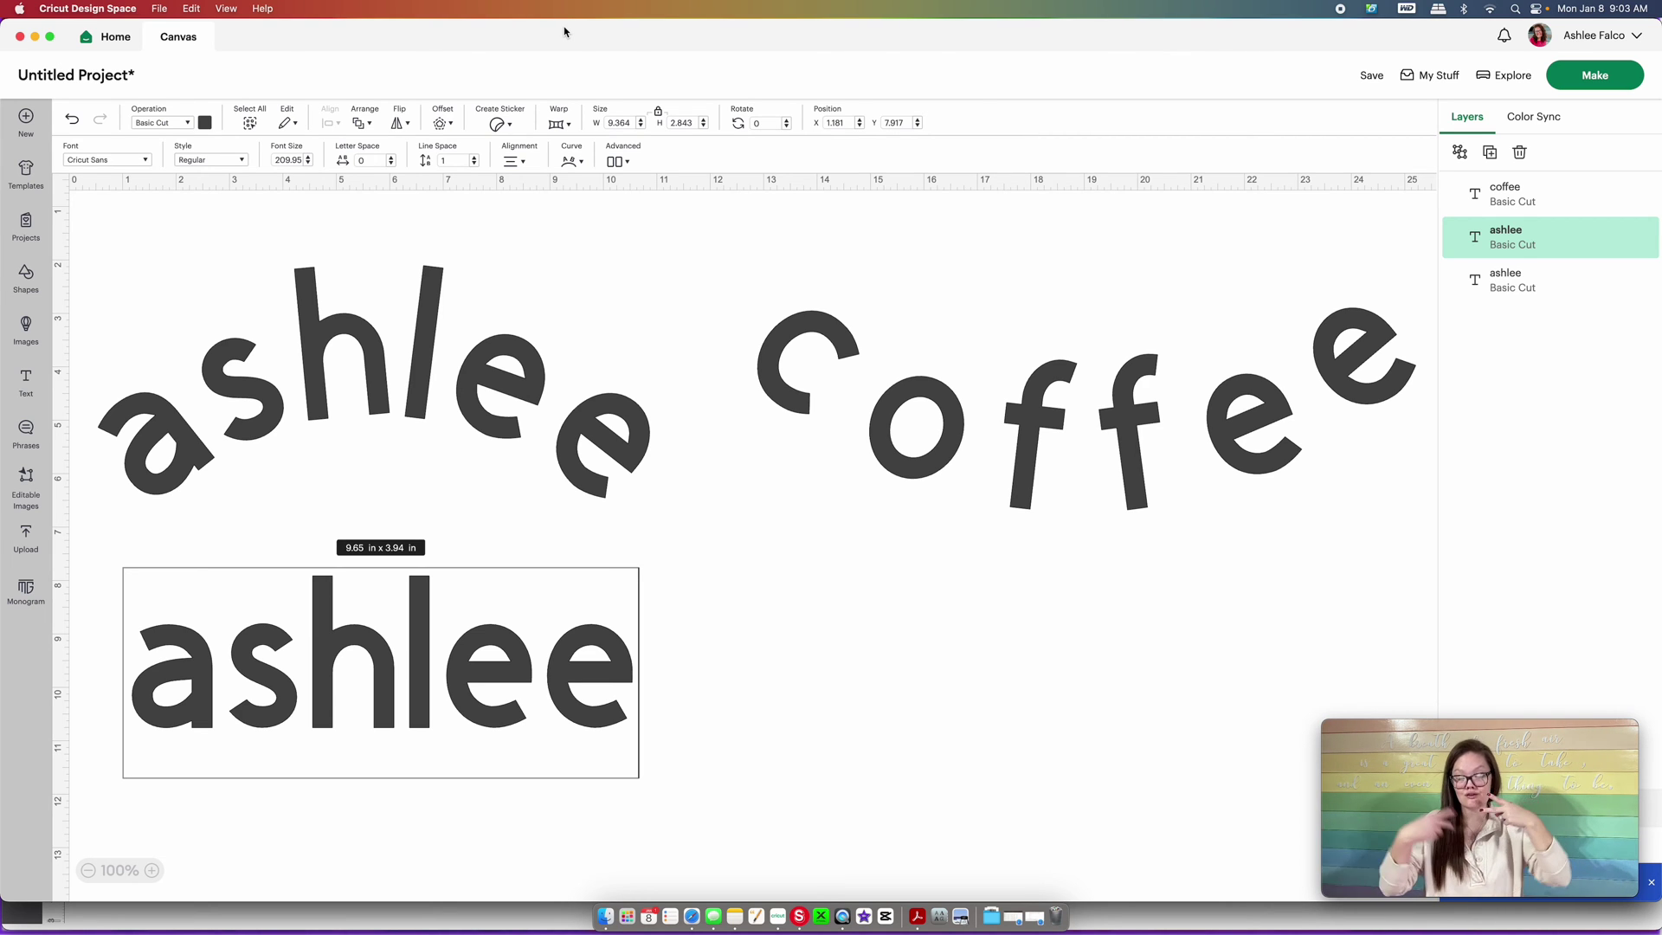
{"action": "left_click_drag", "start_coordinate": [417, 289], "coordinate": [420, 236]}
{"action": "left_click_drag", "start_coordinate": [921, 360], "coordinate": [936, 320]}
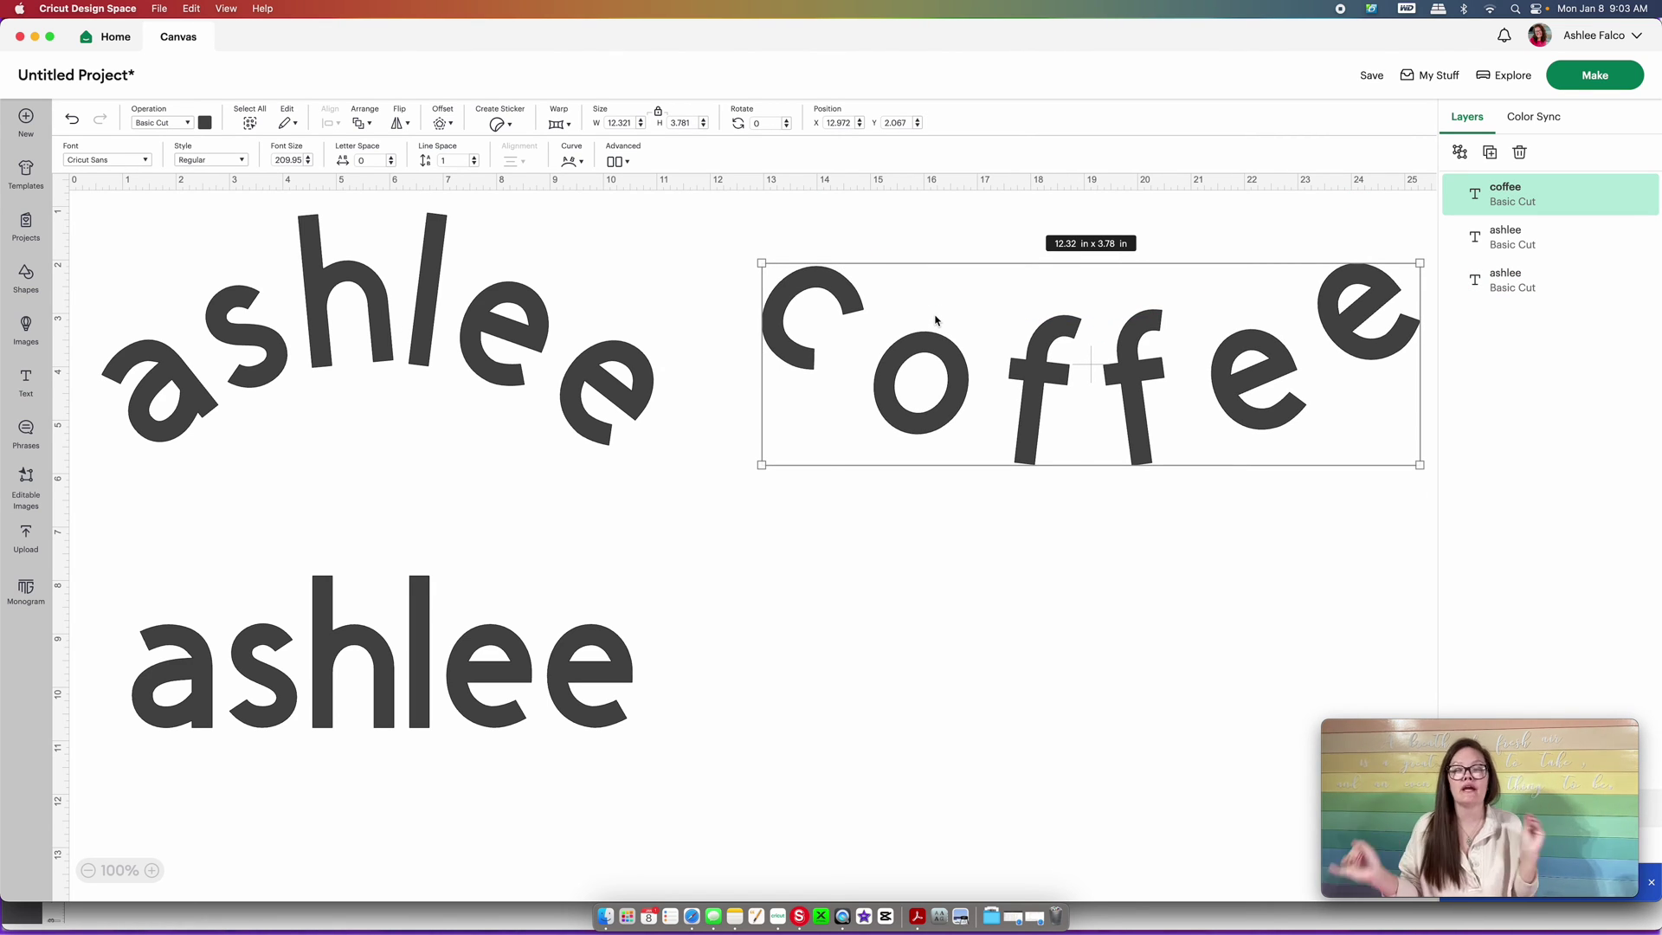
Reposition the straight name text and enlarge it to about 16.86 by 5.12 in
{"action": "left_click_drag", "start_coordinate": [465, 654], "coordinate": [561, 598]}
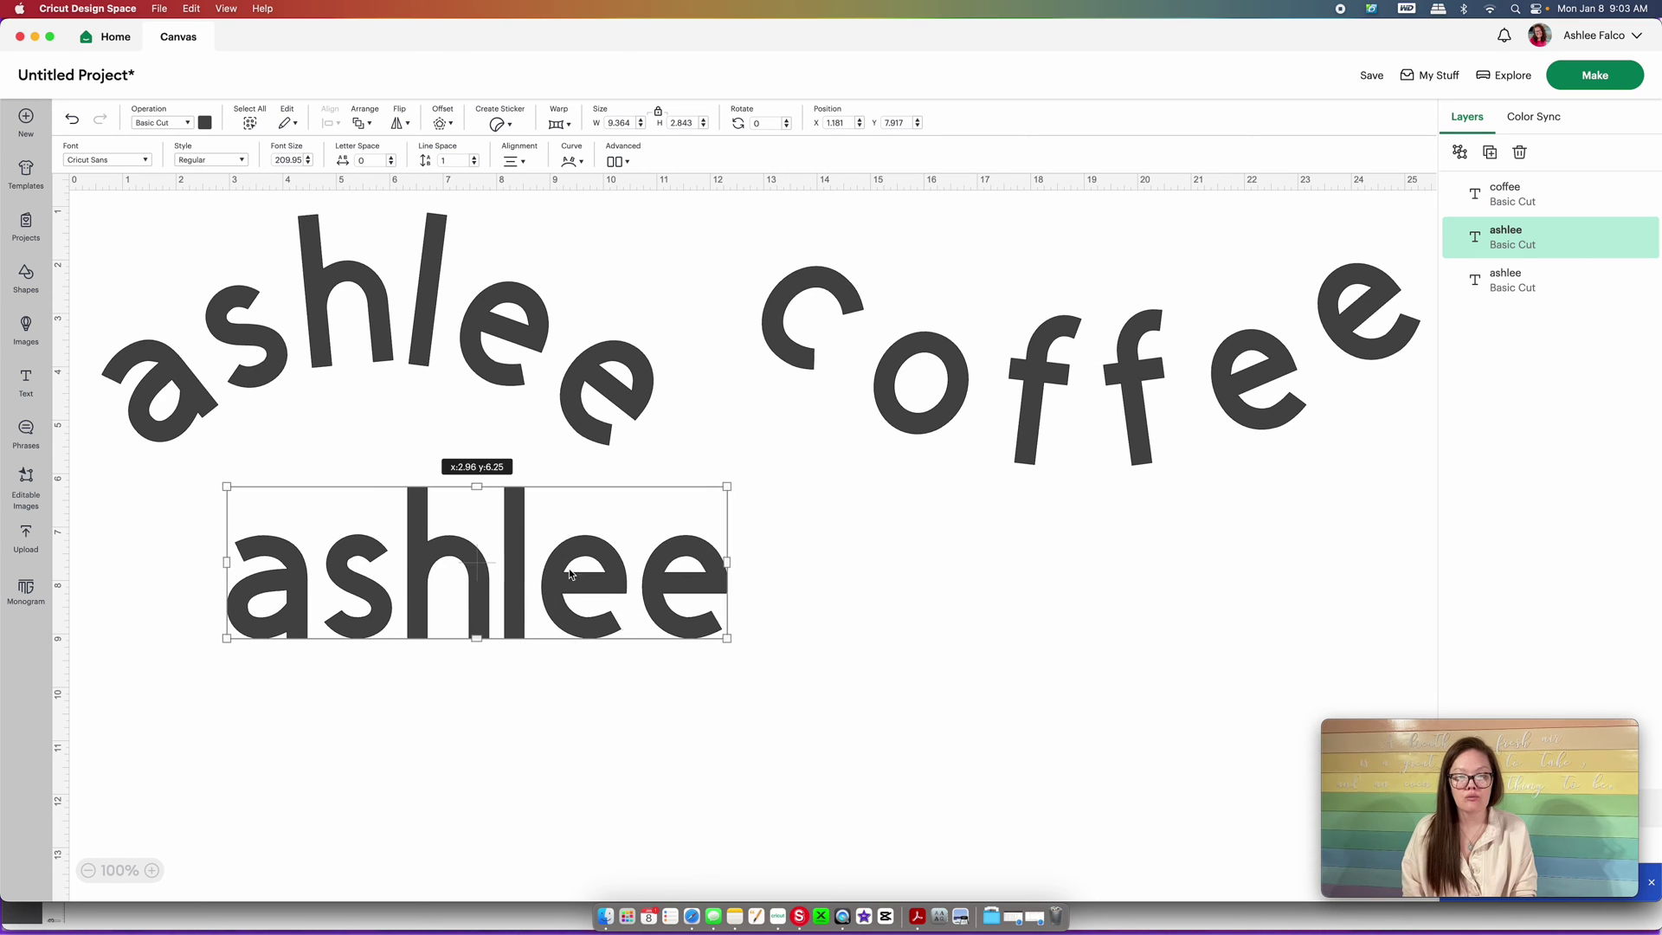
{"action": "left_click_drag", "start_coordinate": [723, 638], "coordinate": [798, 679]}
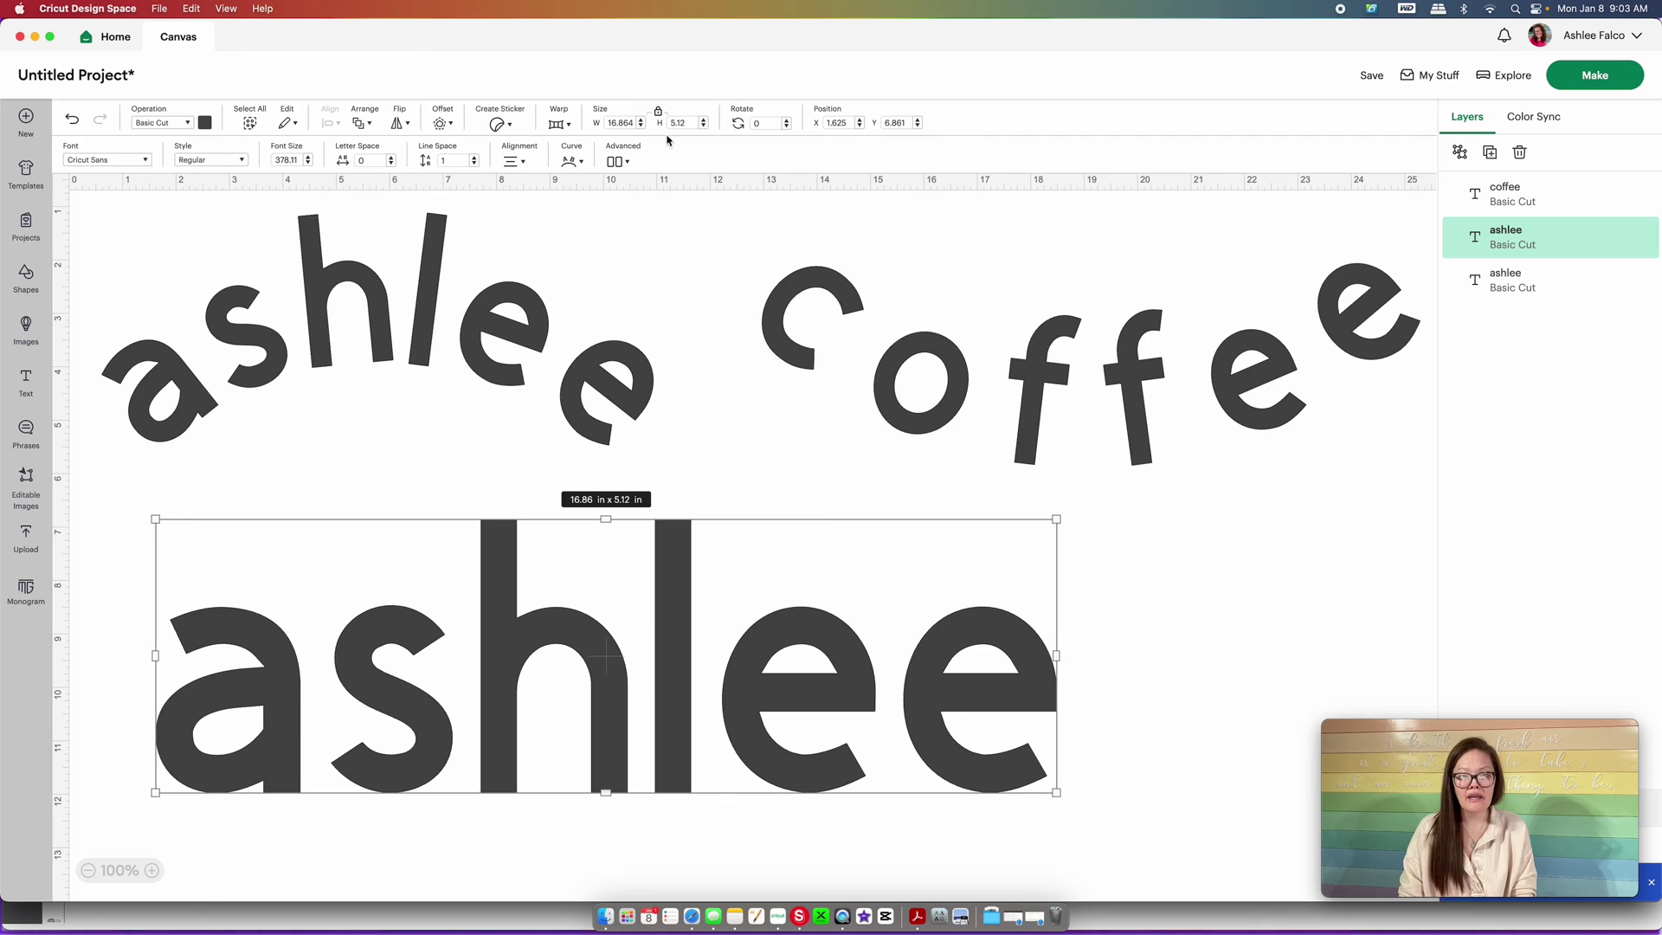
Try Warp style 11 on the straight name text with the adjustment set to 100
{"action": "left_click", "coordinate": [562, 126]}
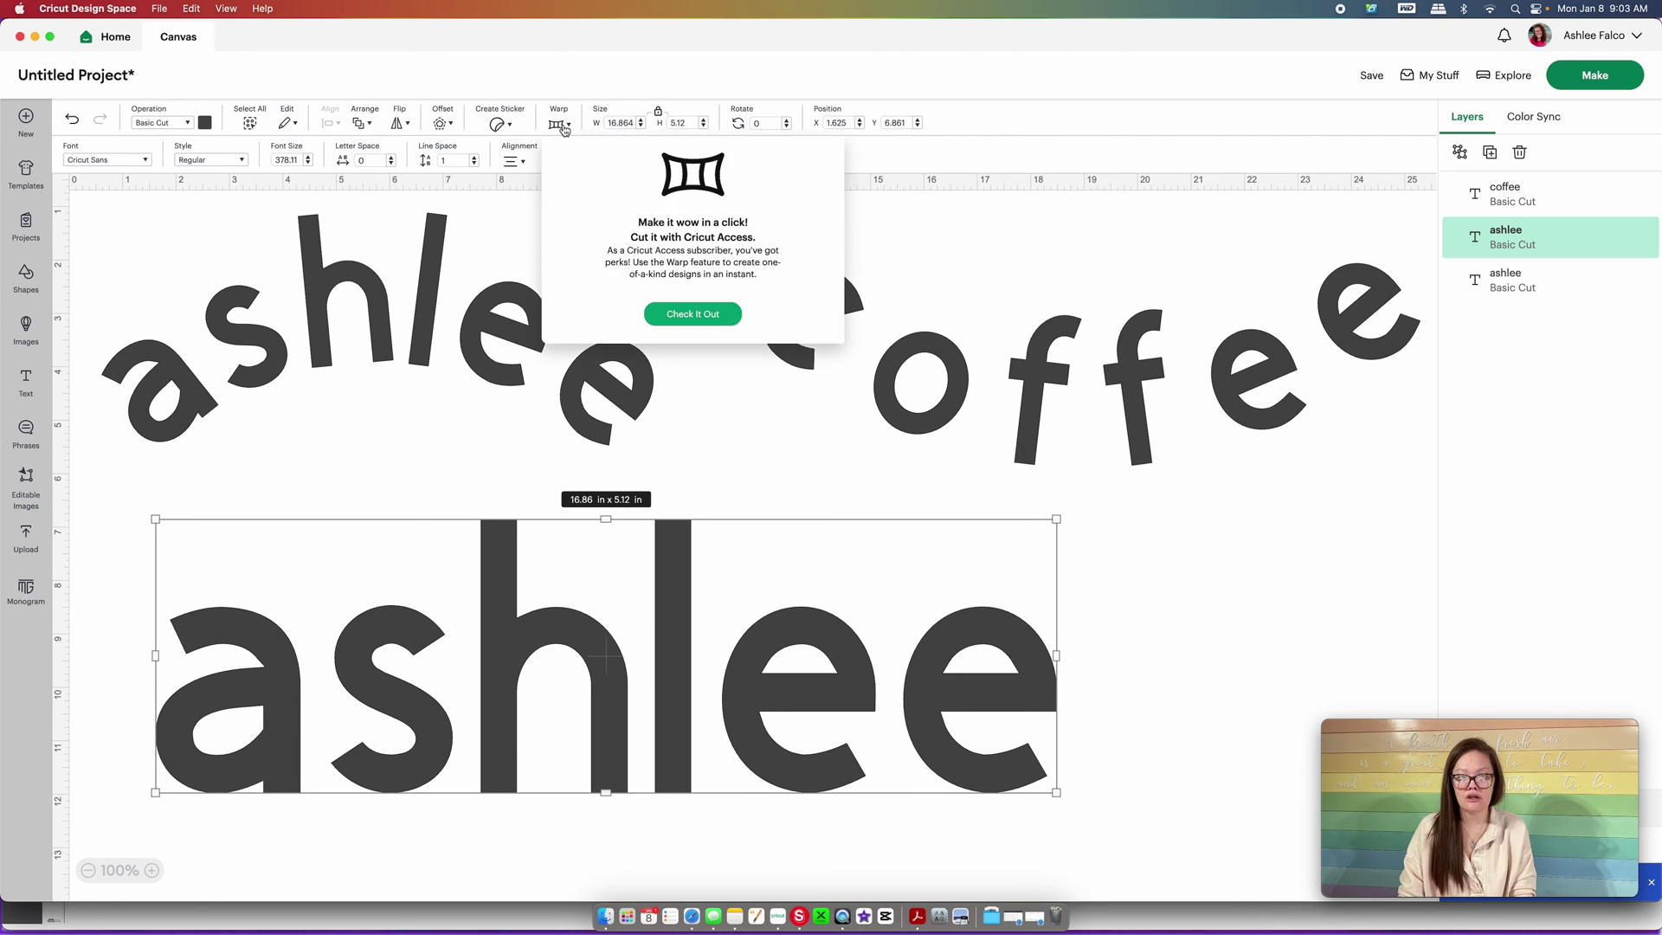
{"action": "left_click", "coordinate": [700, 315]}
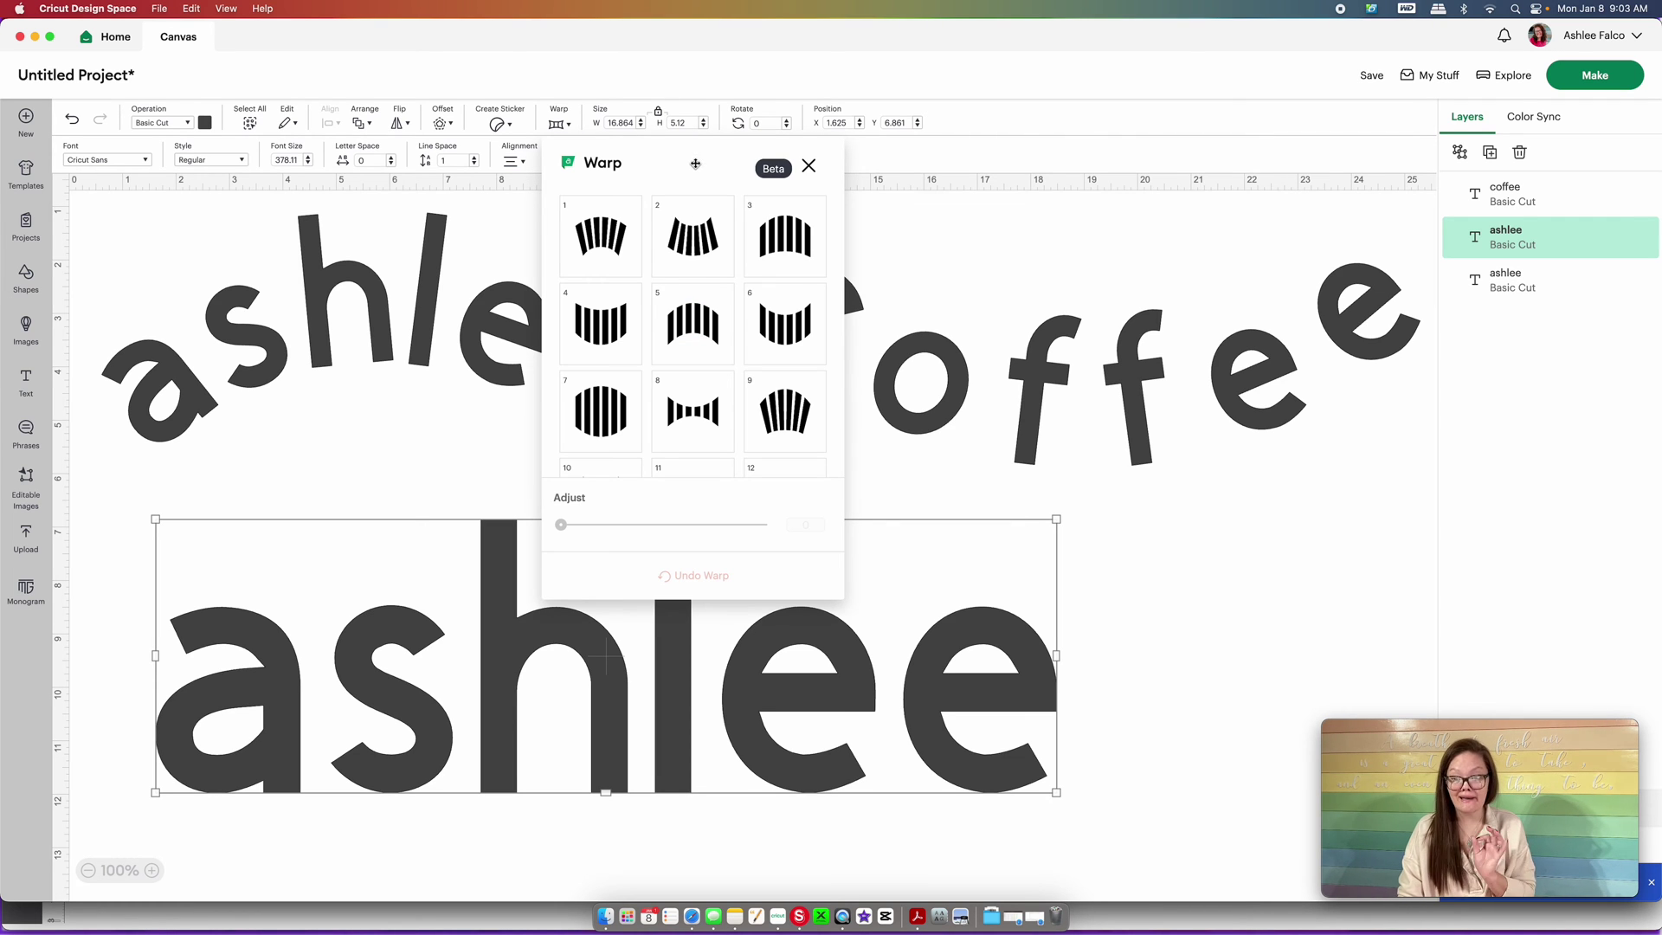
{"action": "left_click_drag", "start_coordinate": [695, 163], "coordinate": [1273, 162]}
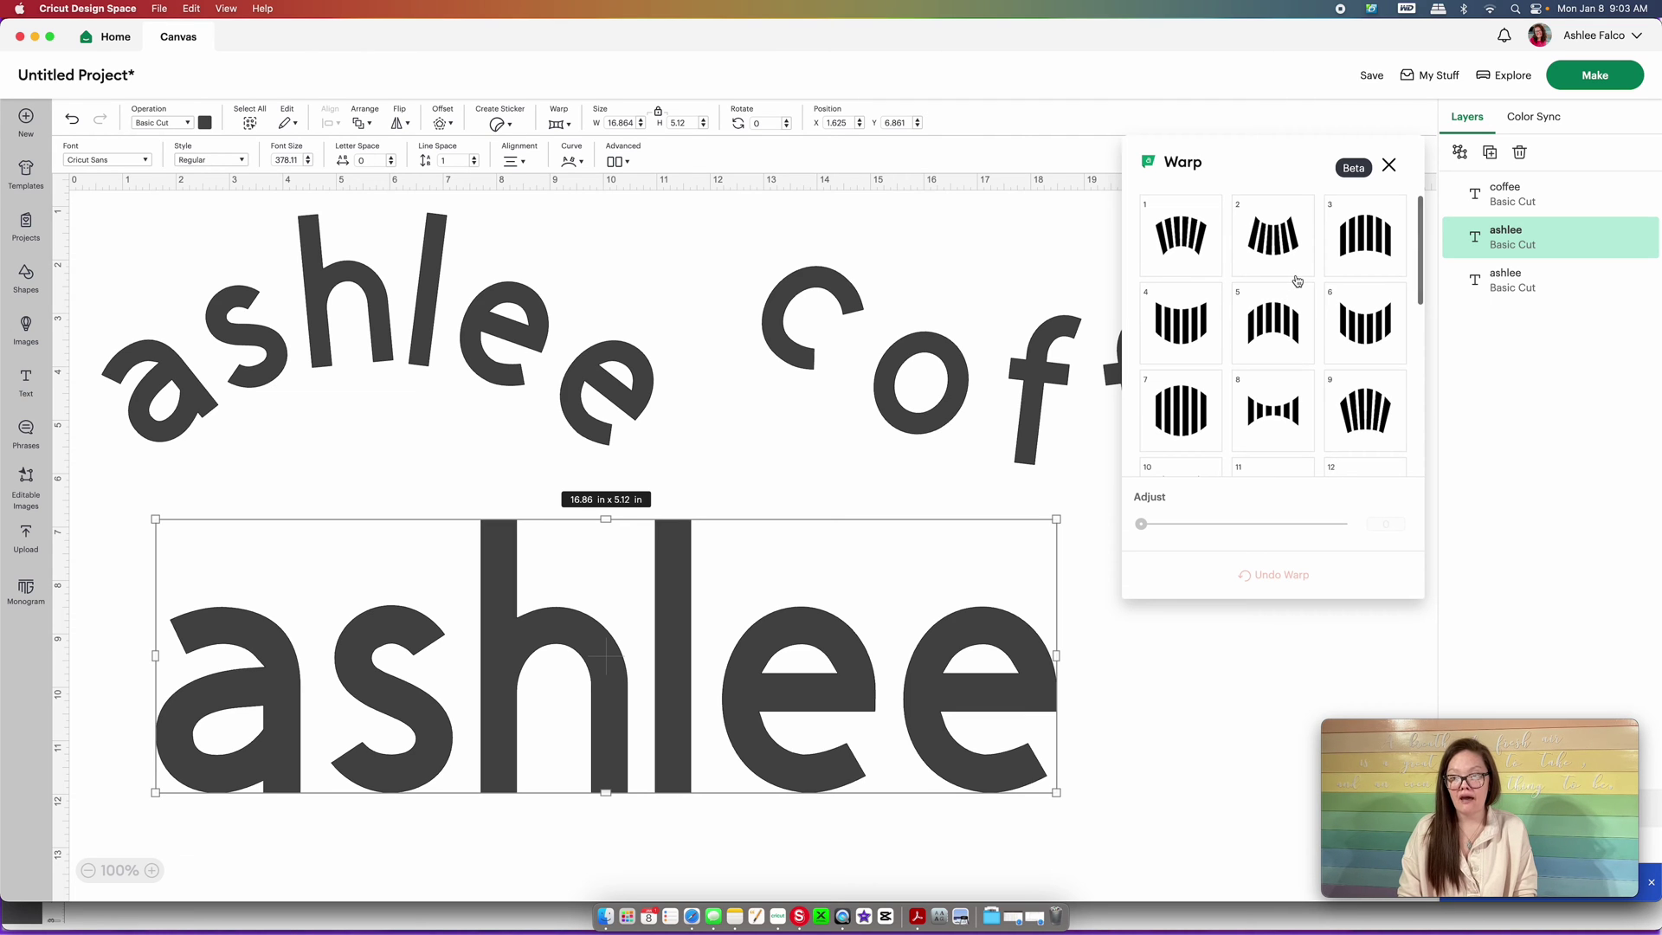
{"action": "scroll", "coordinate": [1296, 281], "scroll_direction": "down", "scroll_amount": 5}
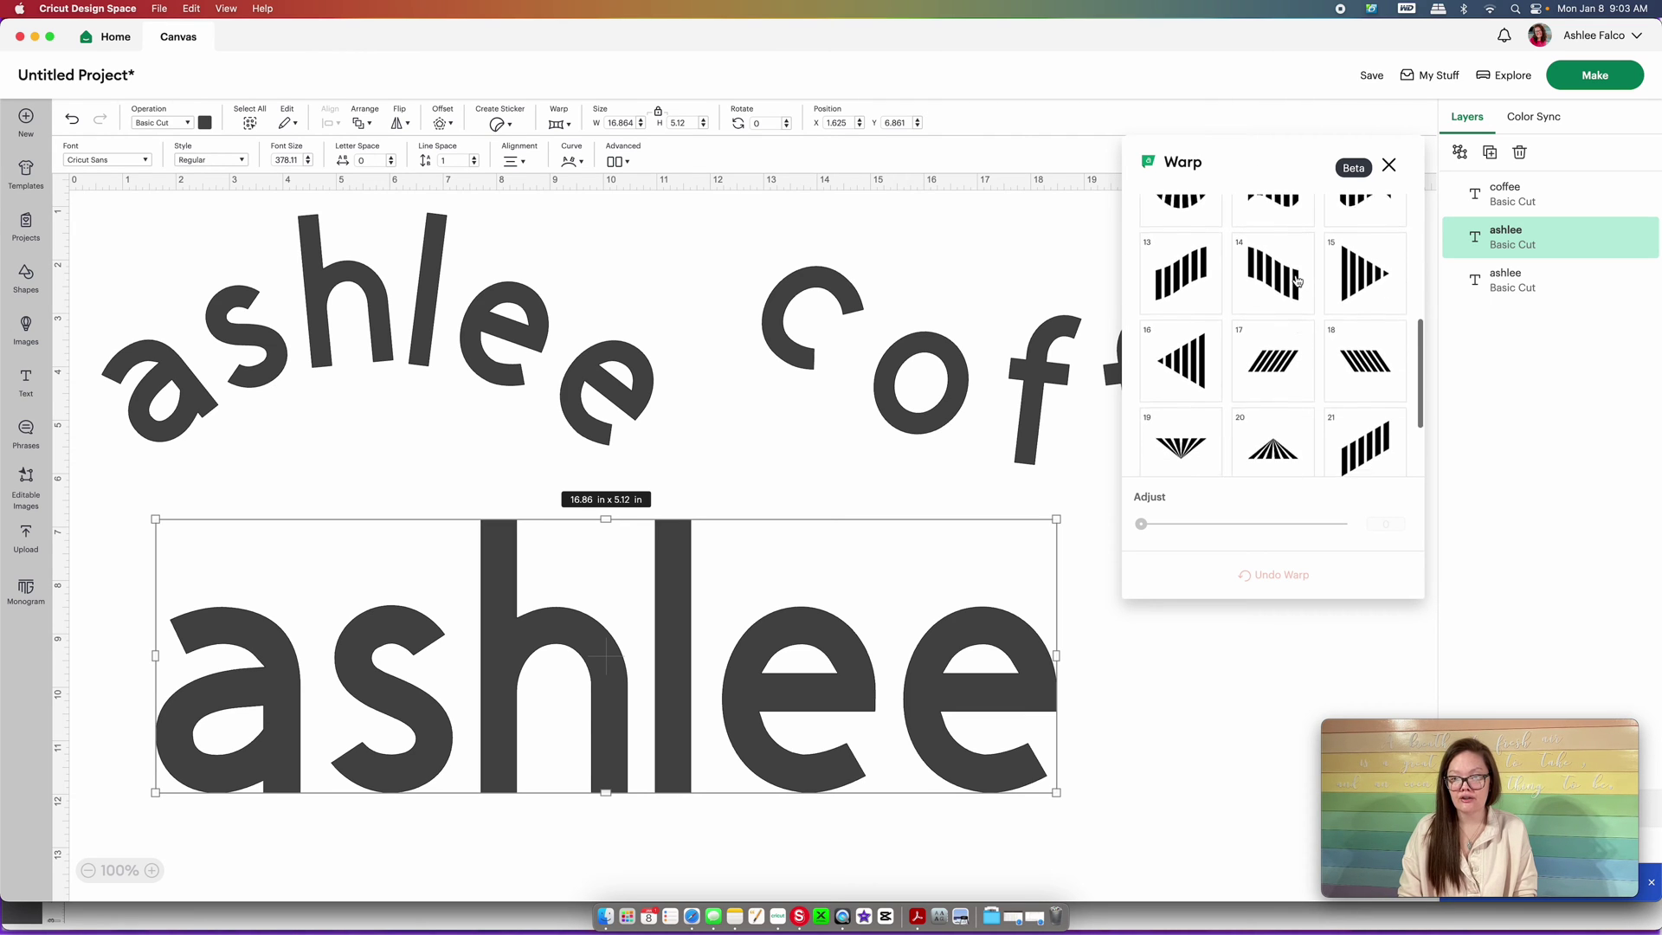
{"action": "scroll", "coordinate": [1296, 281], "scroll_direction": "up", "scroll_amount": 3}
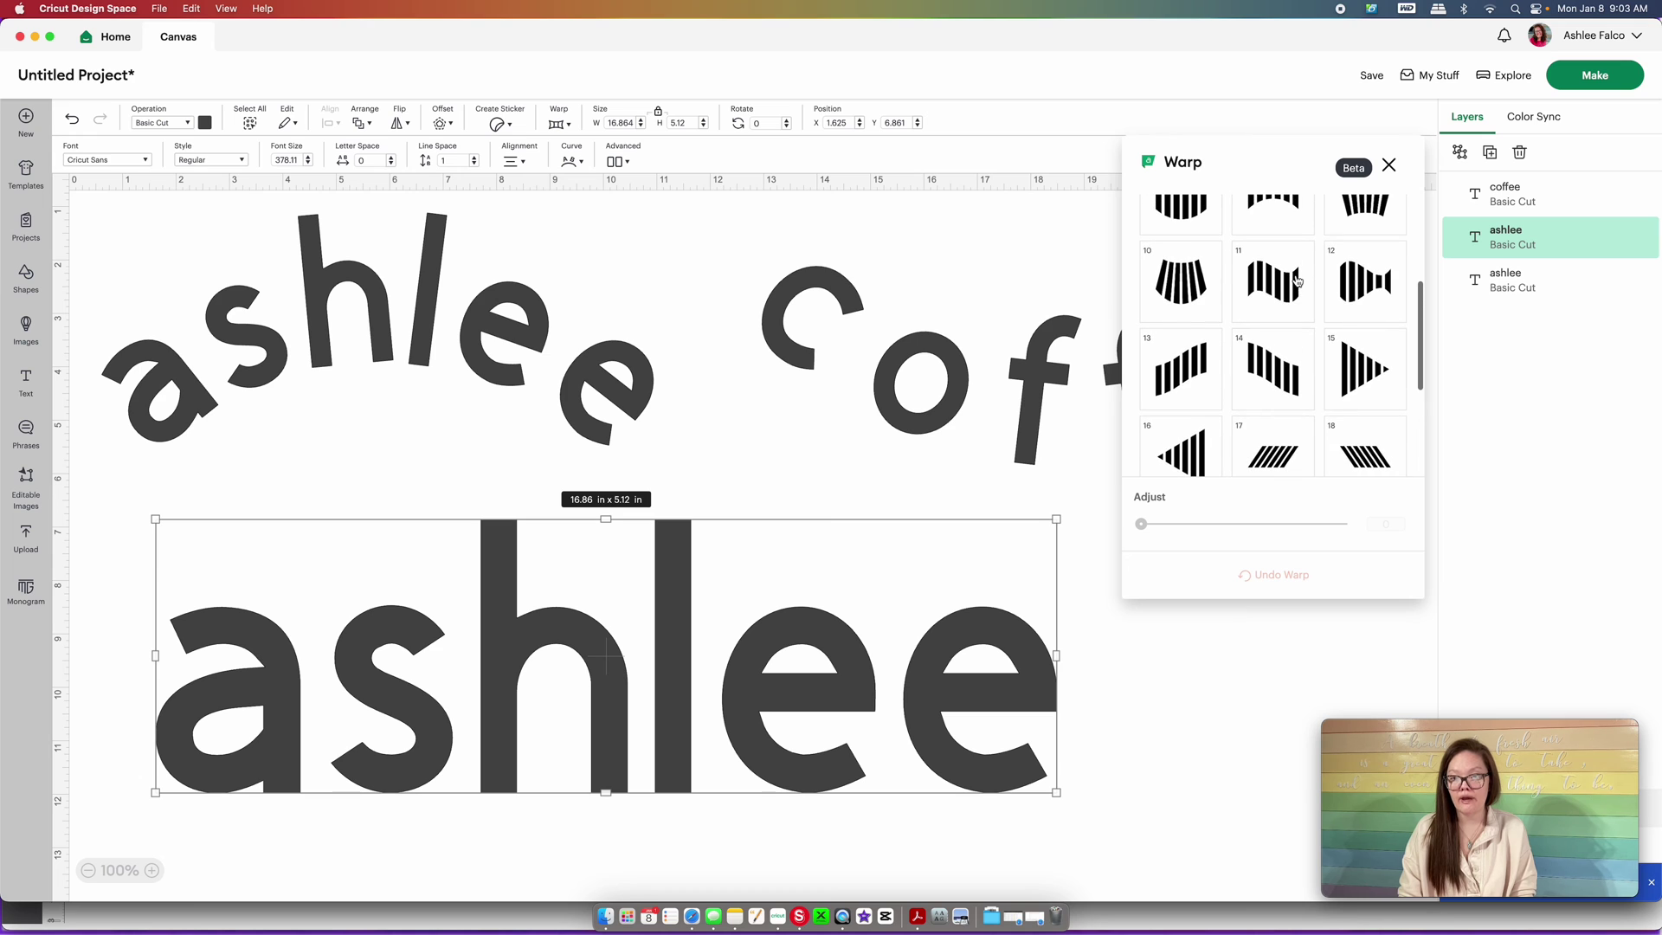
{"action": "left_click", "coordinate": [1275, 289]}
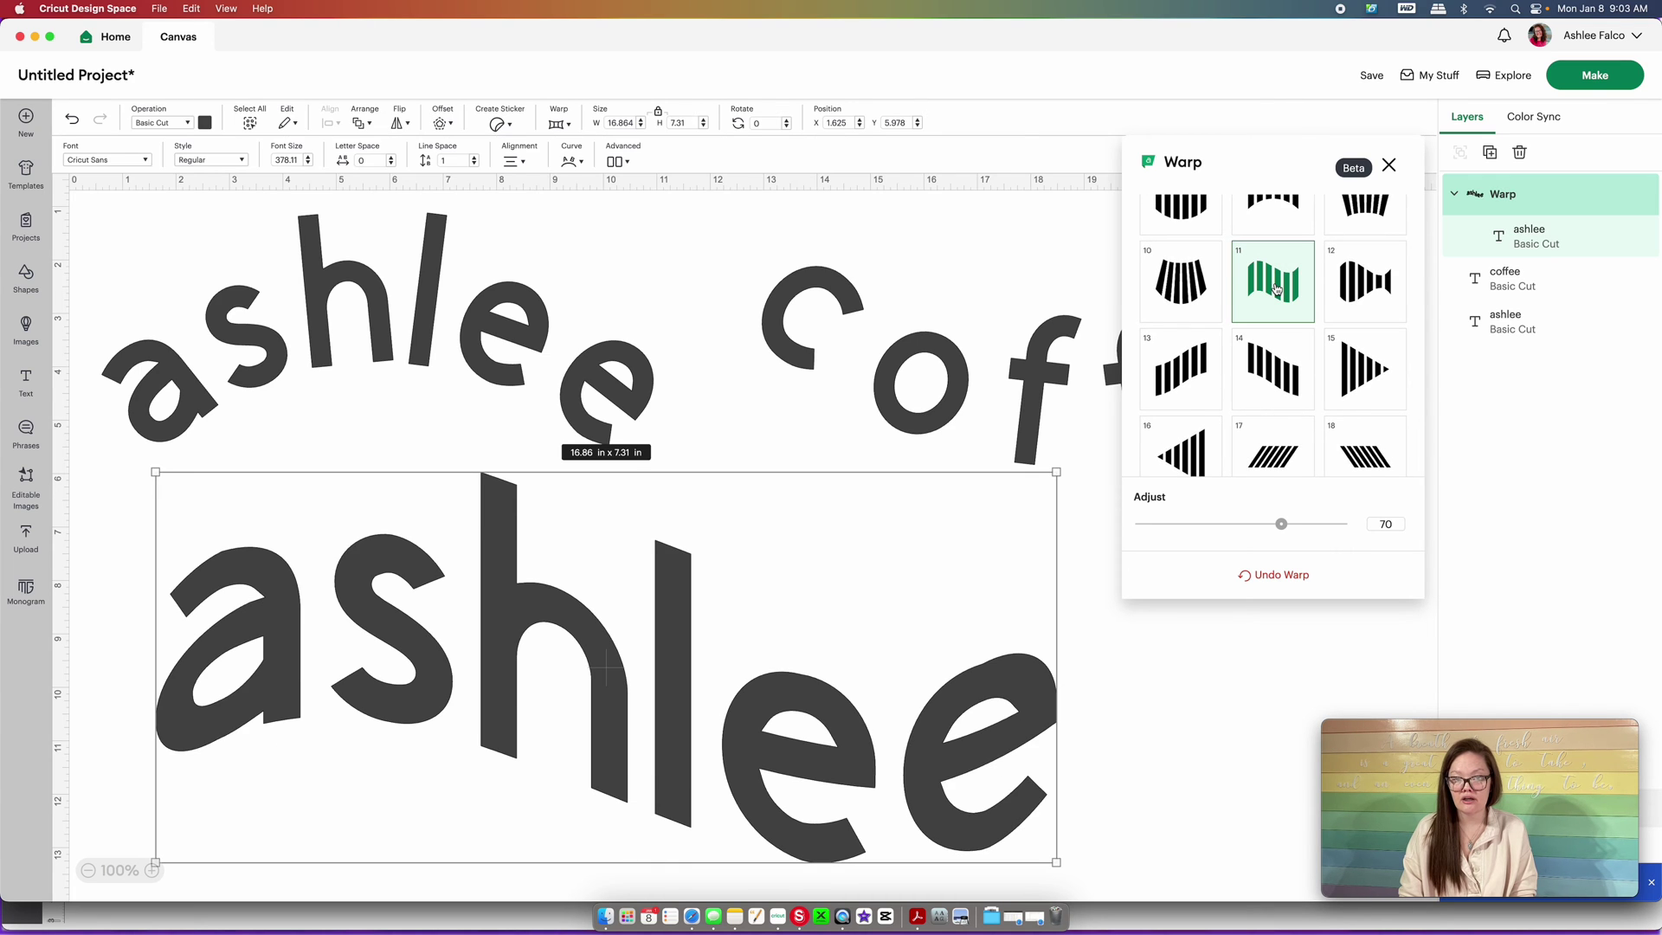
{"action": "scroll", "coordinate": [1273, 347], "scroll_direction": "up", "scroll_amount": 2}
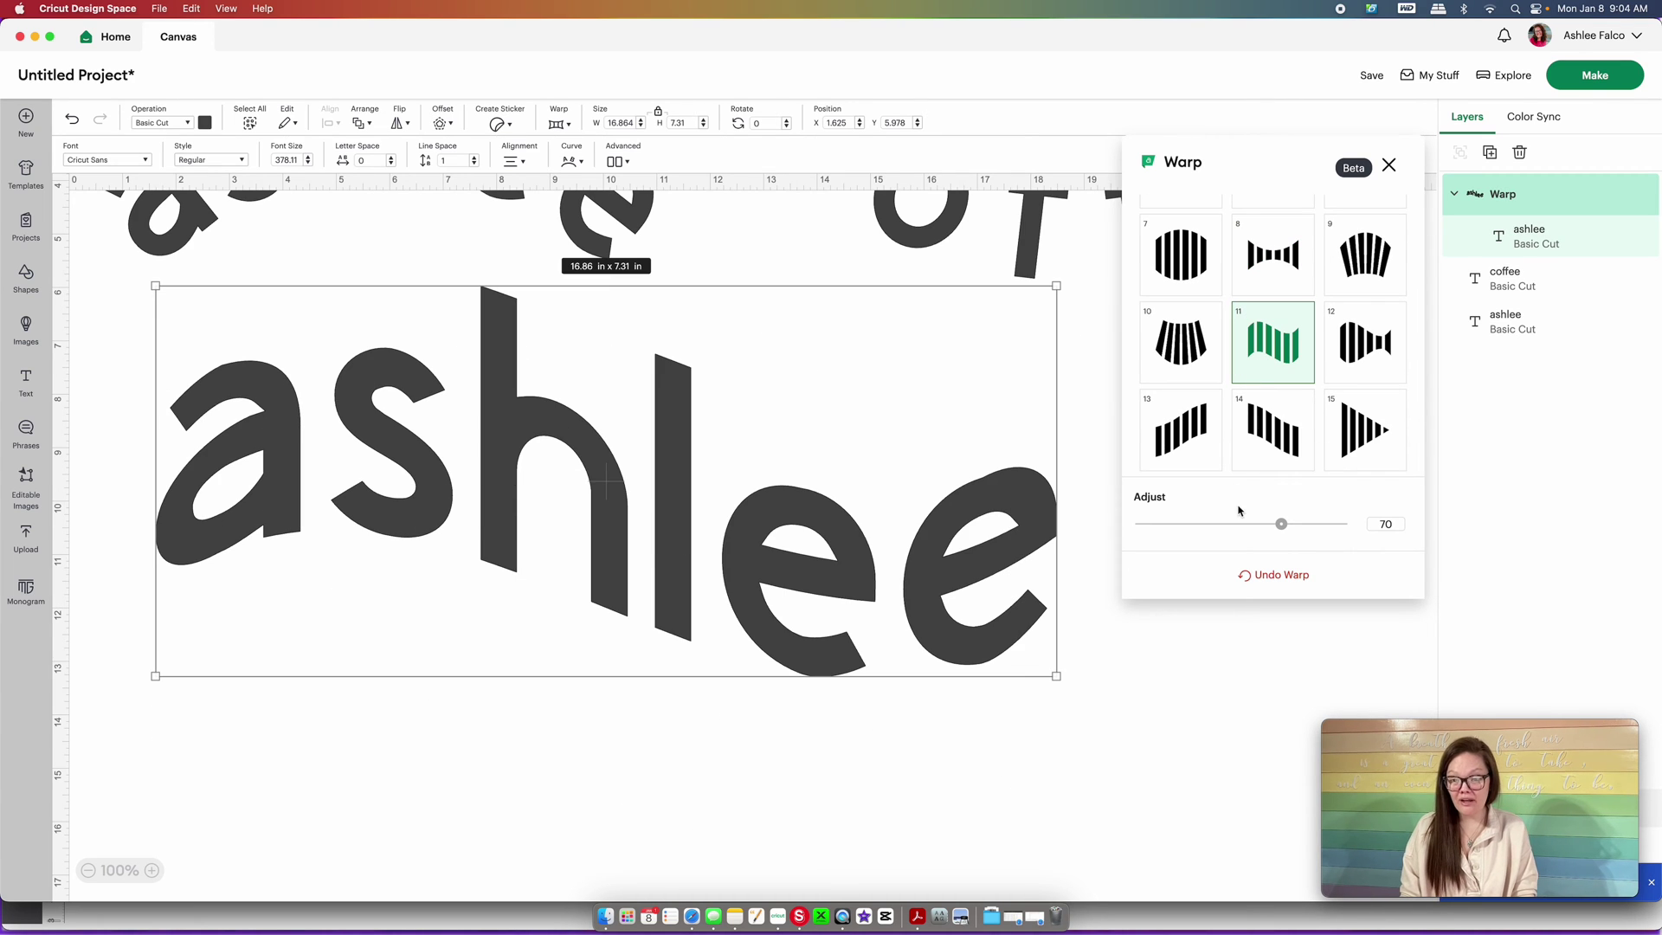
{"action": "left_click_drag", "start_coordinate": [1281, 527], "coordinate": [1357, 530]}
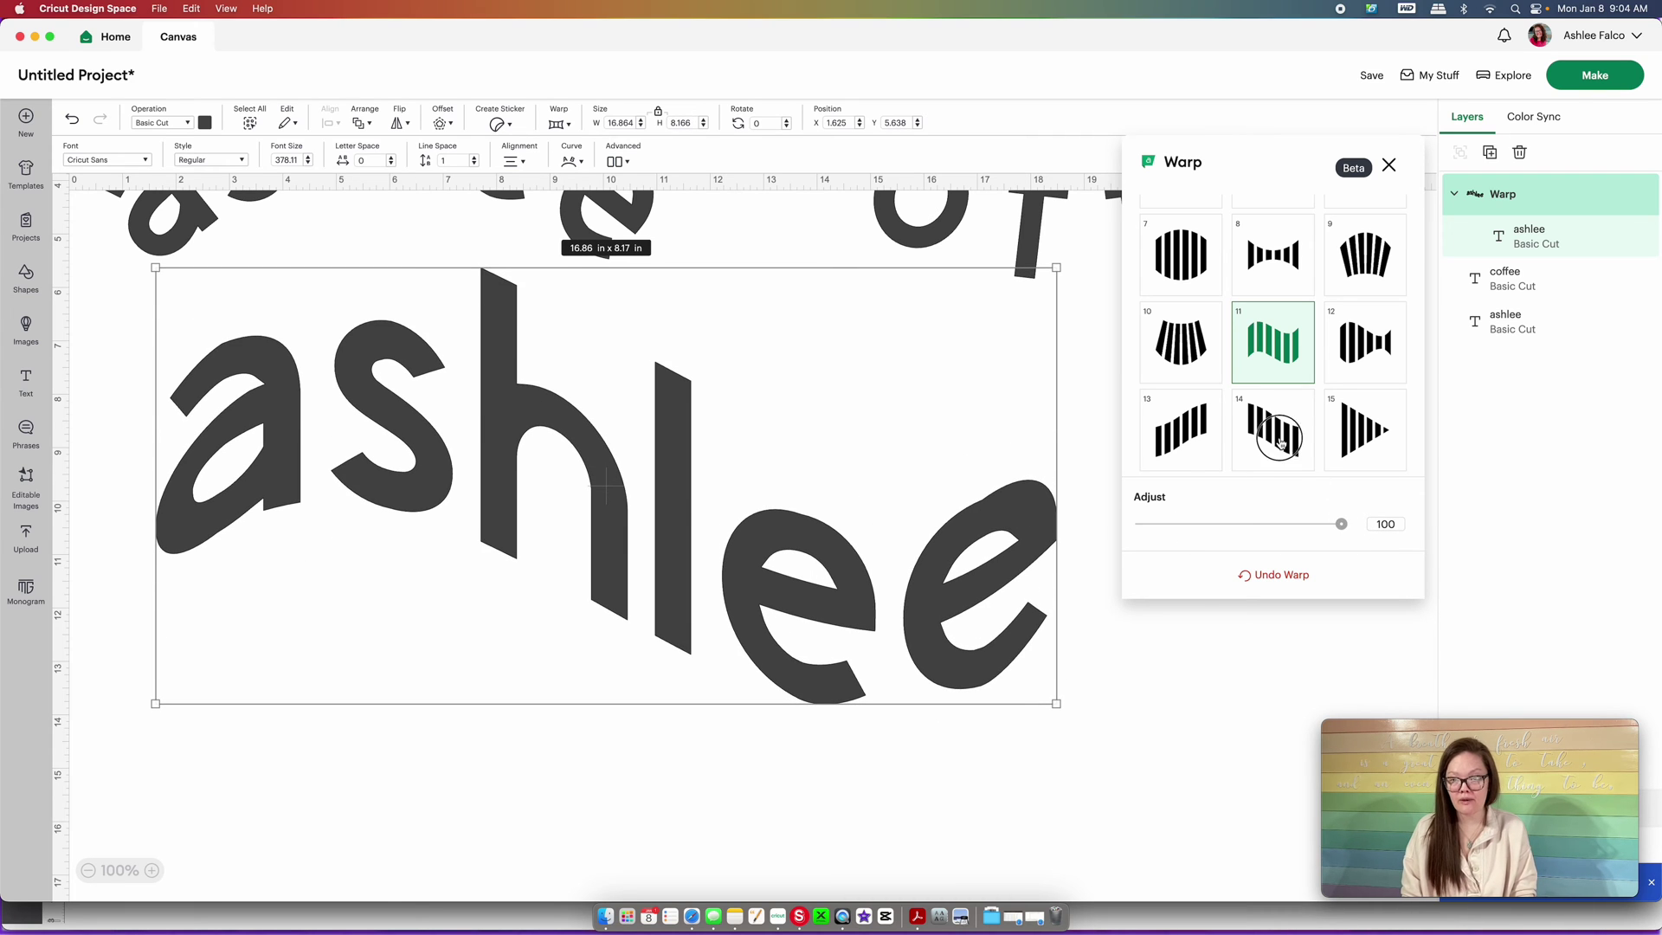
Try Warp style 14 on the name and browse the remaining warp styles
{"action": "left_click", "coordinate": [1278, 441]}
{"action": "scroll", "coordinate": [1276, 415], "scroll_direction": "down", "scroll_amount": 5}
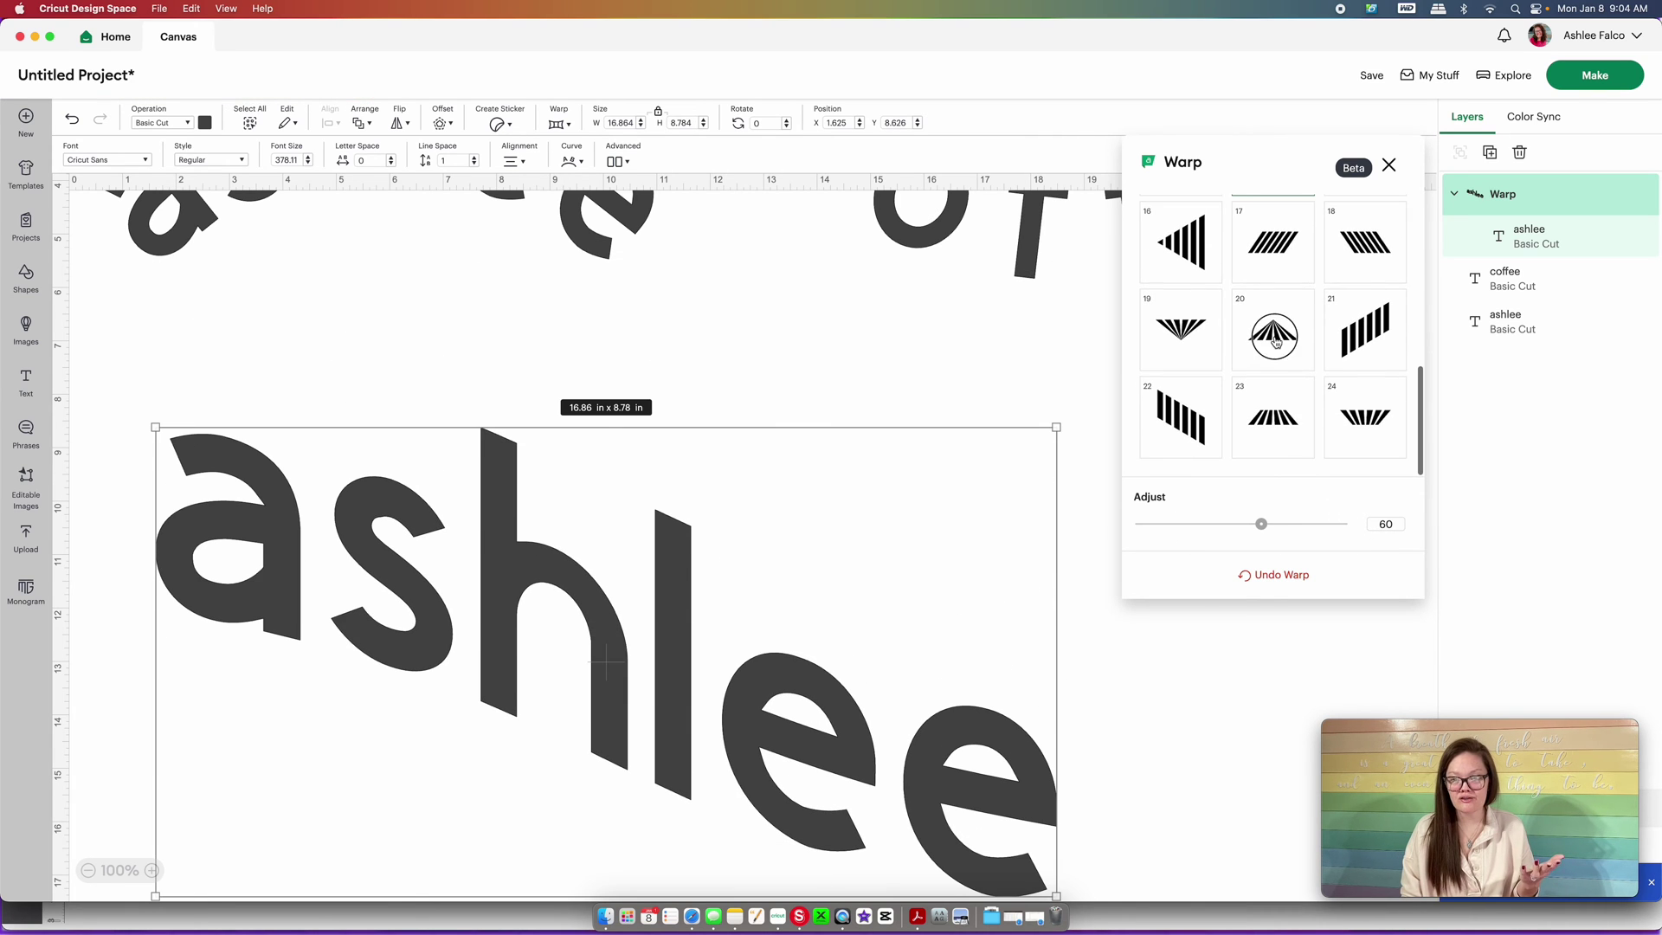
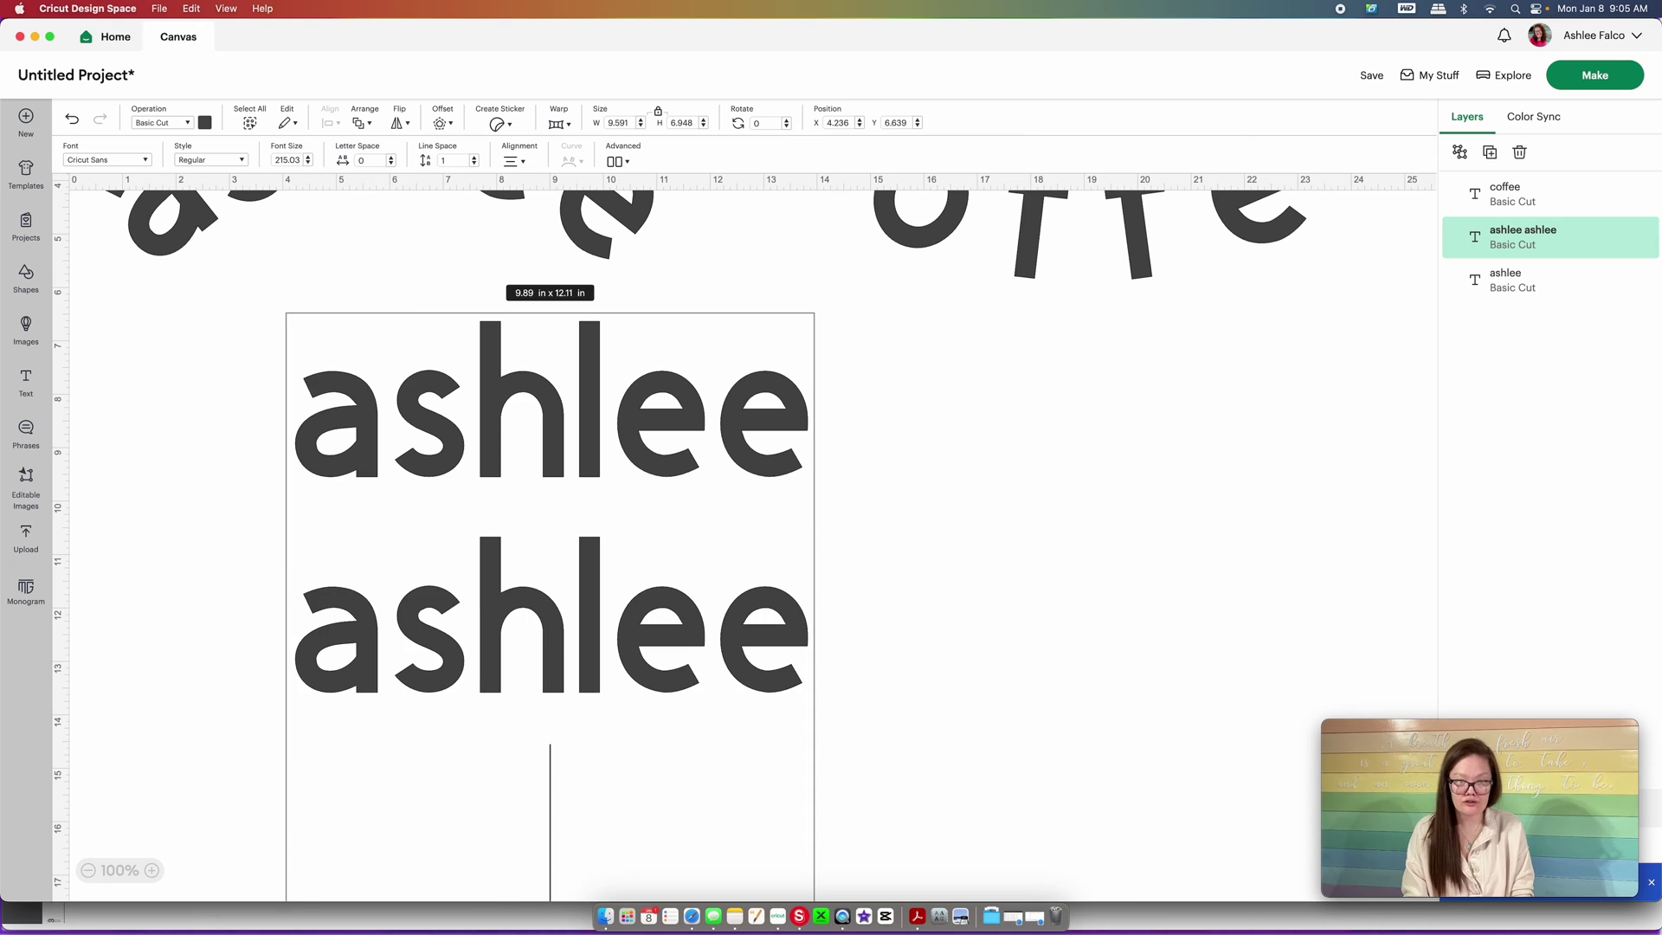
Finish the name text as three stacked lines and scale it to about 7.49 by 8.58 in
{"action": "key", "text": "Escape"}
{"action": "left_click_drag", "start_coordinate": [290, 322], "coordinate": [407, 454]}
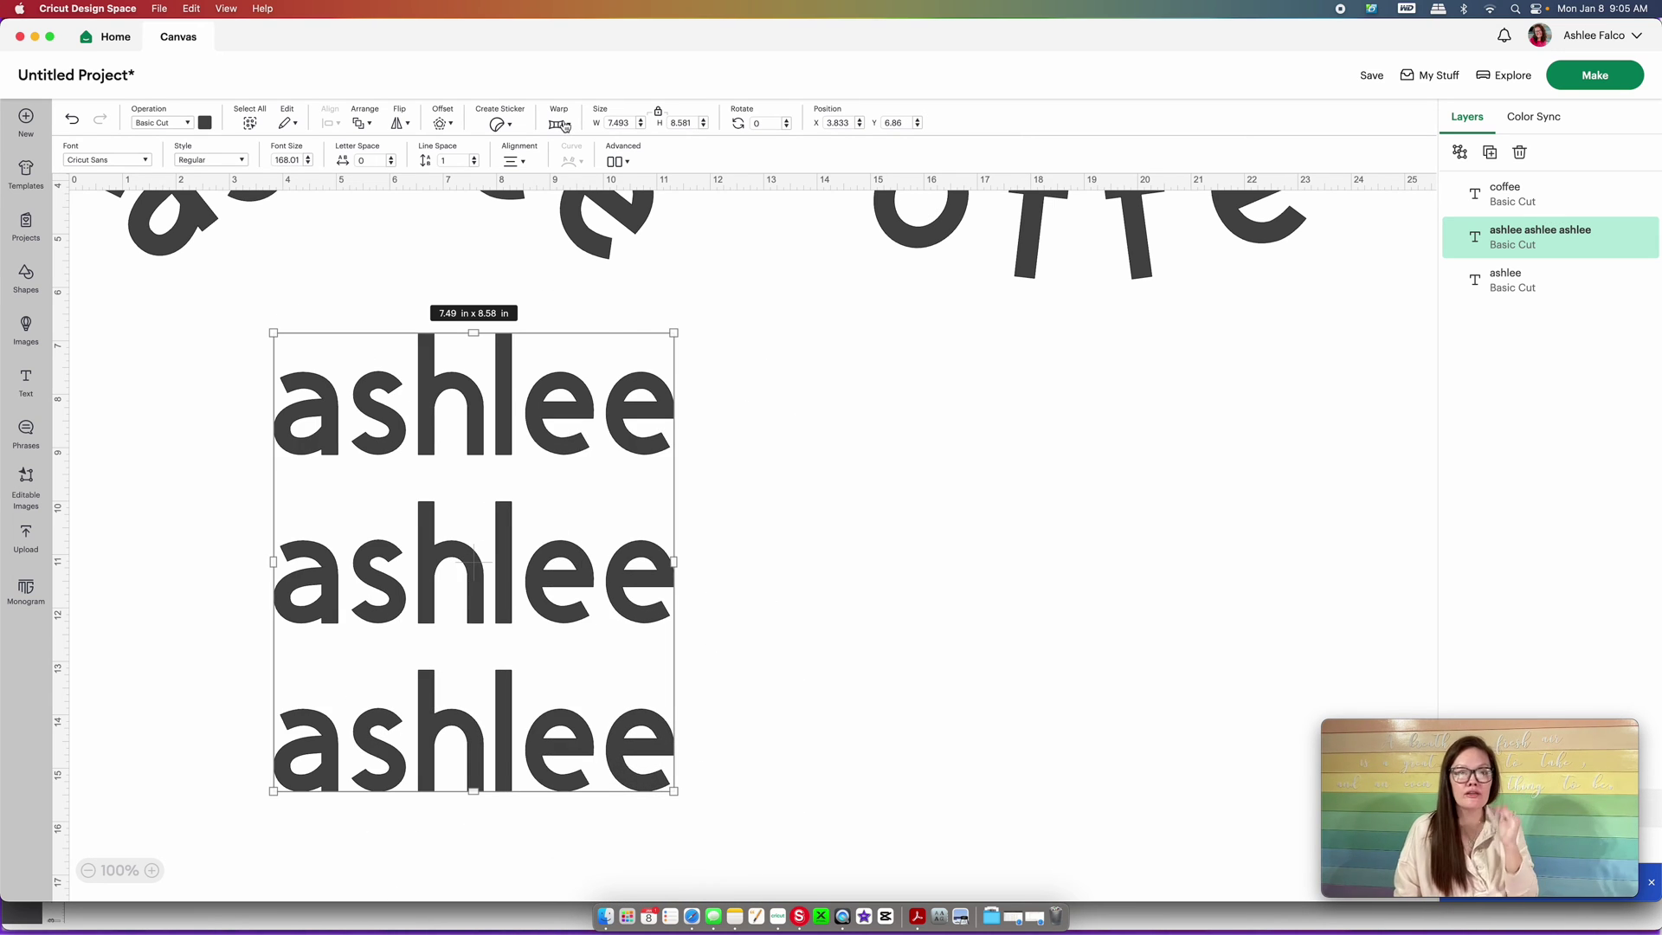
Apply Warp style 11 to the three-line name text and set the adjustment to 22
{"action": "left_click", "coordinate": [561, 124]}
{"action": "left_click_drag", "start_coordinate": [1287, 175], "coordinate": [1113, 360]}
{"action": "scroll", "coordinate": [1115, 539], "scroll_direction": "down", "scroll_amount": 2}
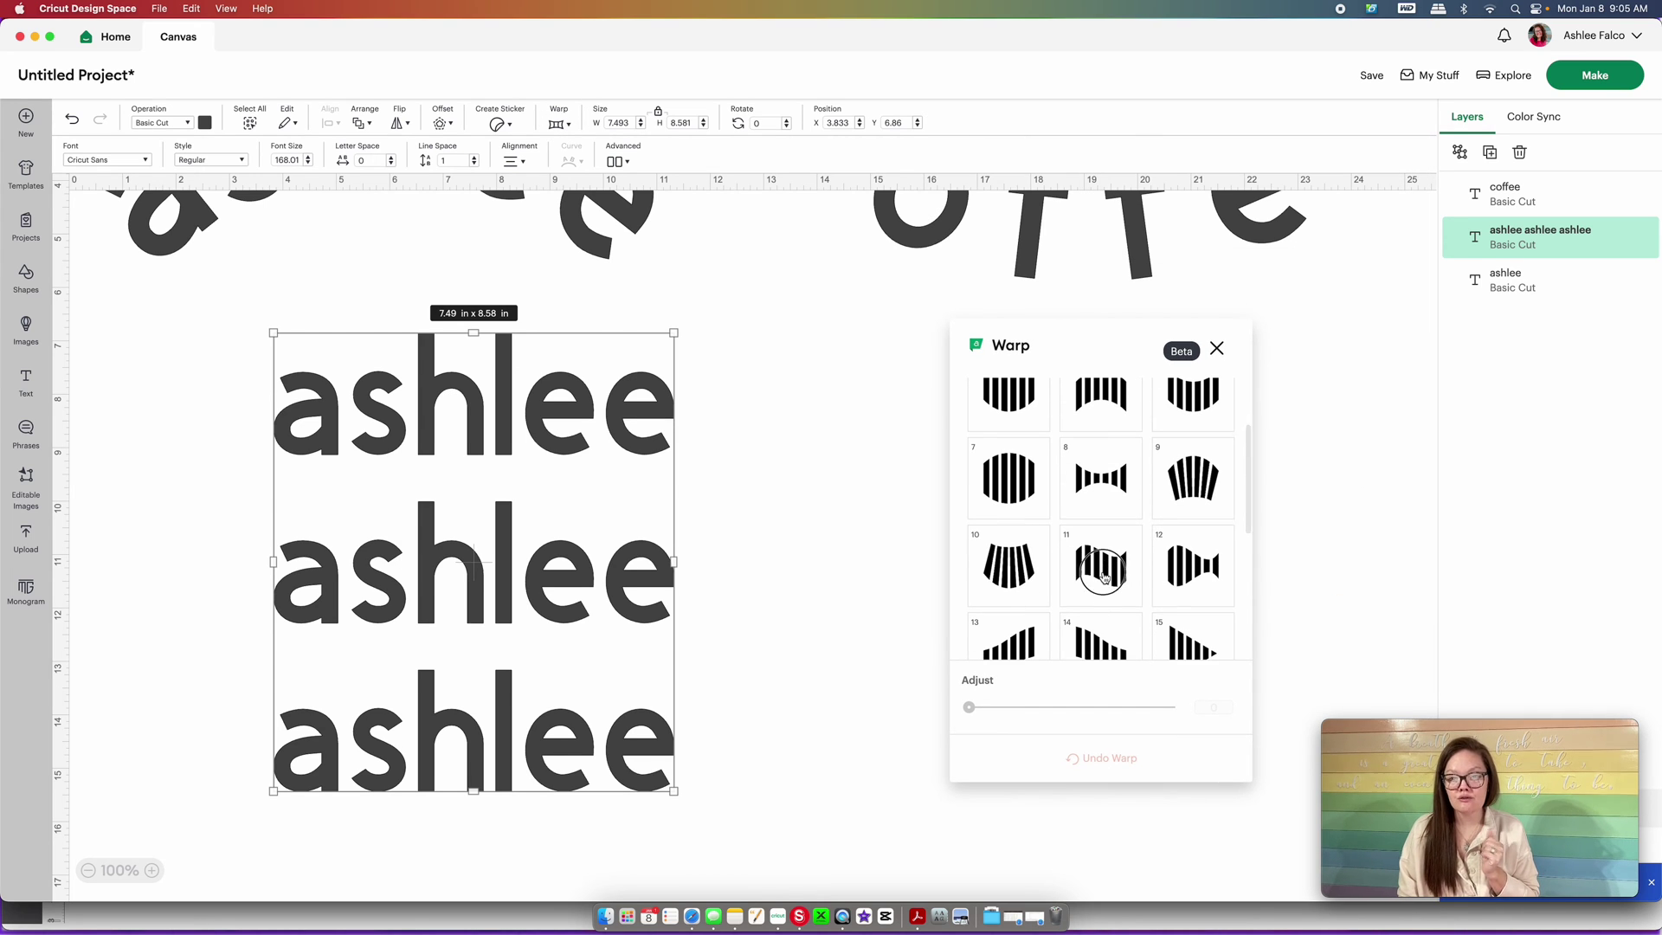
{"action": "left_click", "coordinate": [1102, 564]}
{"action": "left_click_drag", "start_coordinate": [1114, 705], "coordinate": [1012, 707]}
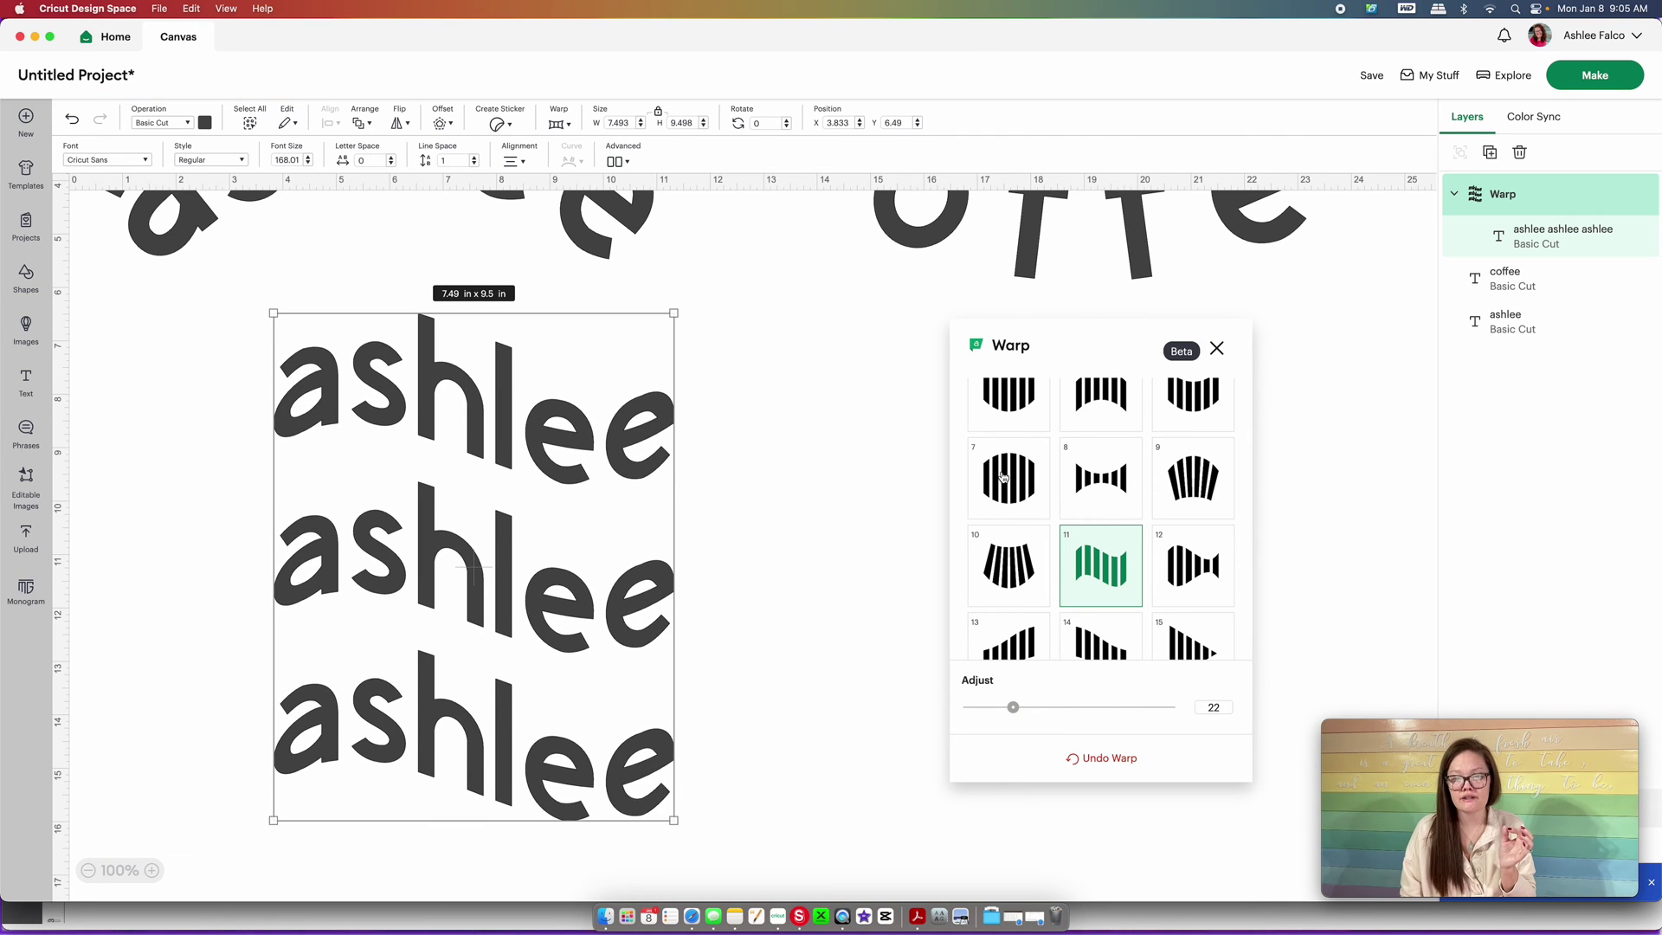
{"action": "scroll", "coordinate": [1004, 477], "scroll_direction": "up", "scroll_amount": 1}
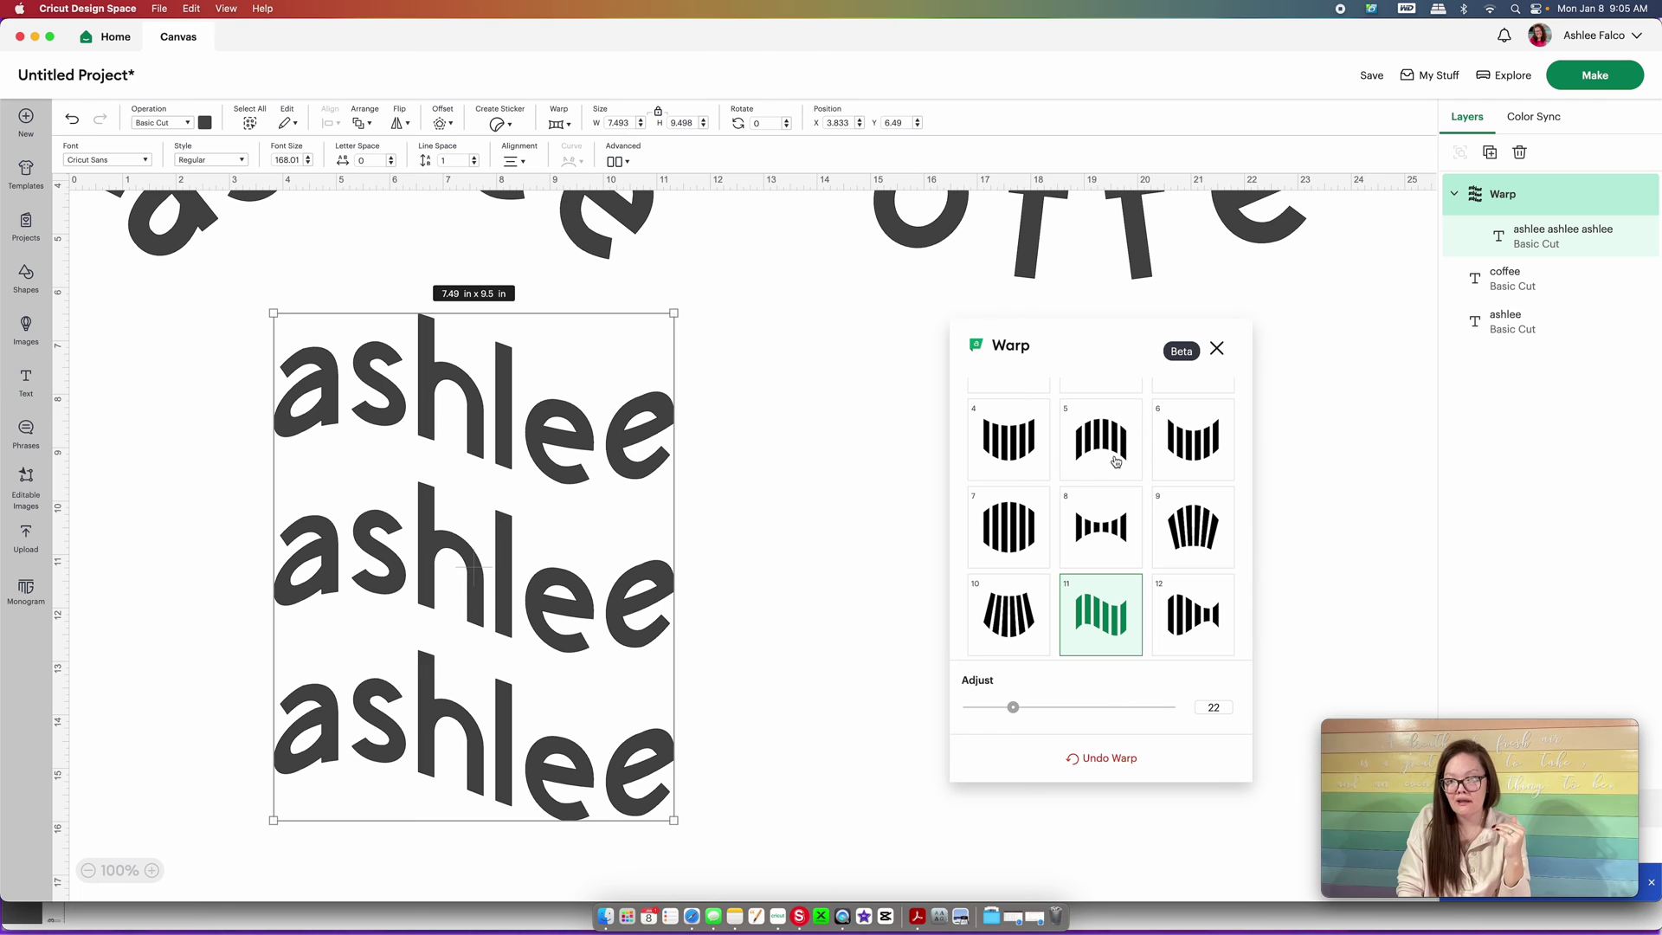
Try Warp styles 5 and 1 on the three-line name text
{"action": "scroll", "coordinate": [1103, 454], "scroll_direction": "up", "scroll_amount": 1}
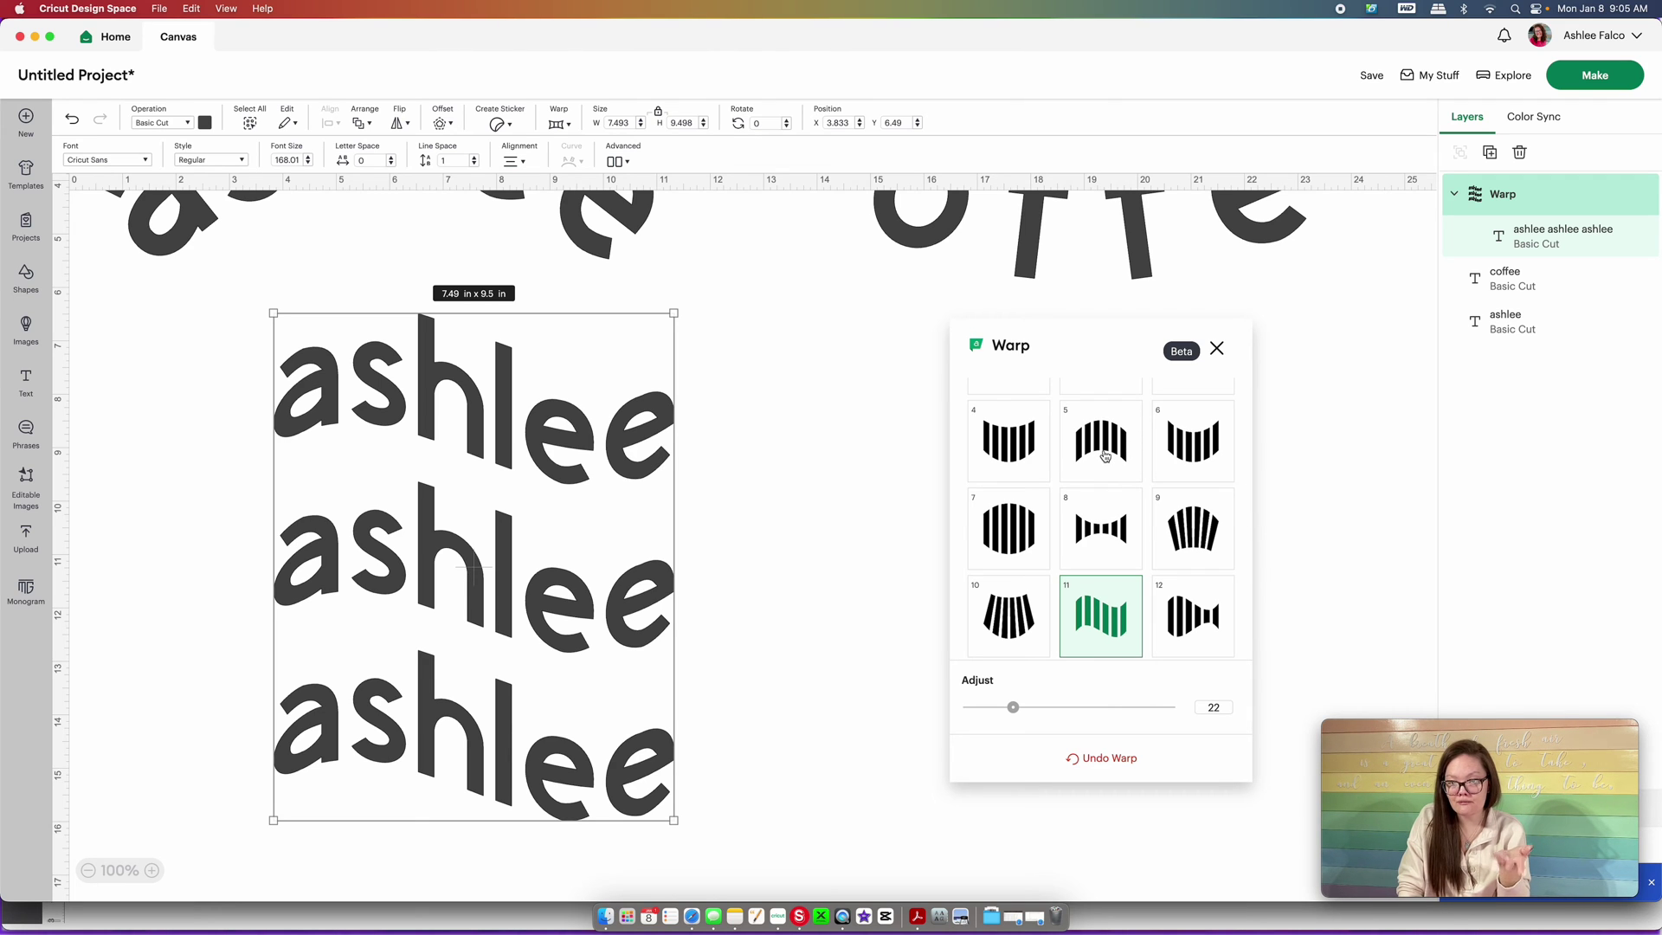
{"action": "left_click", "coordinate": [1095, 442]}
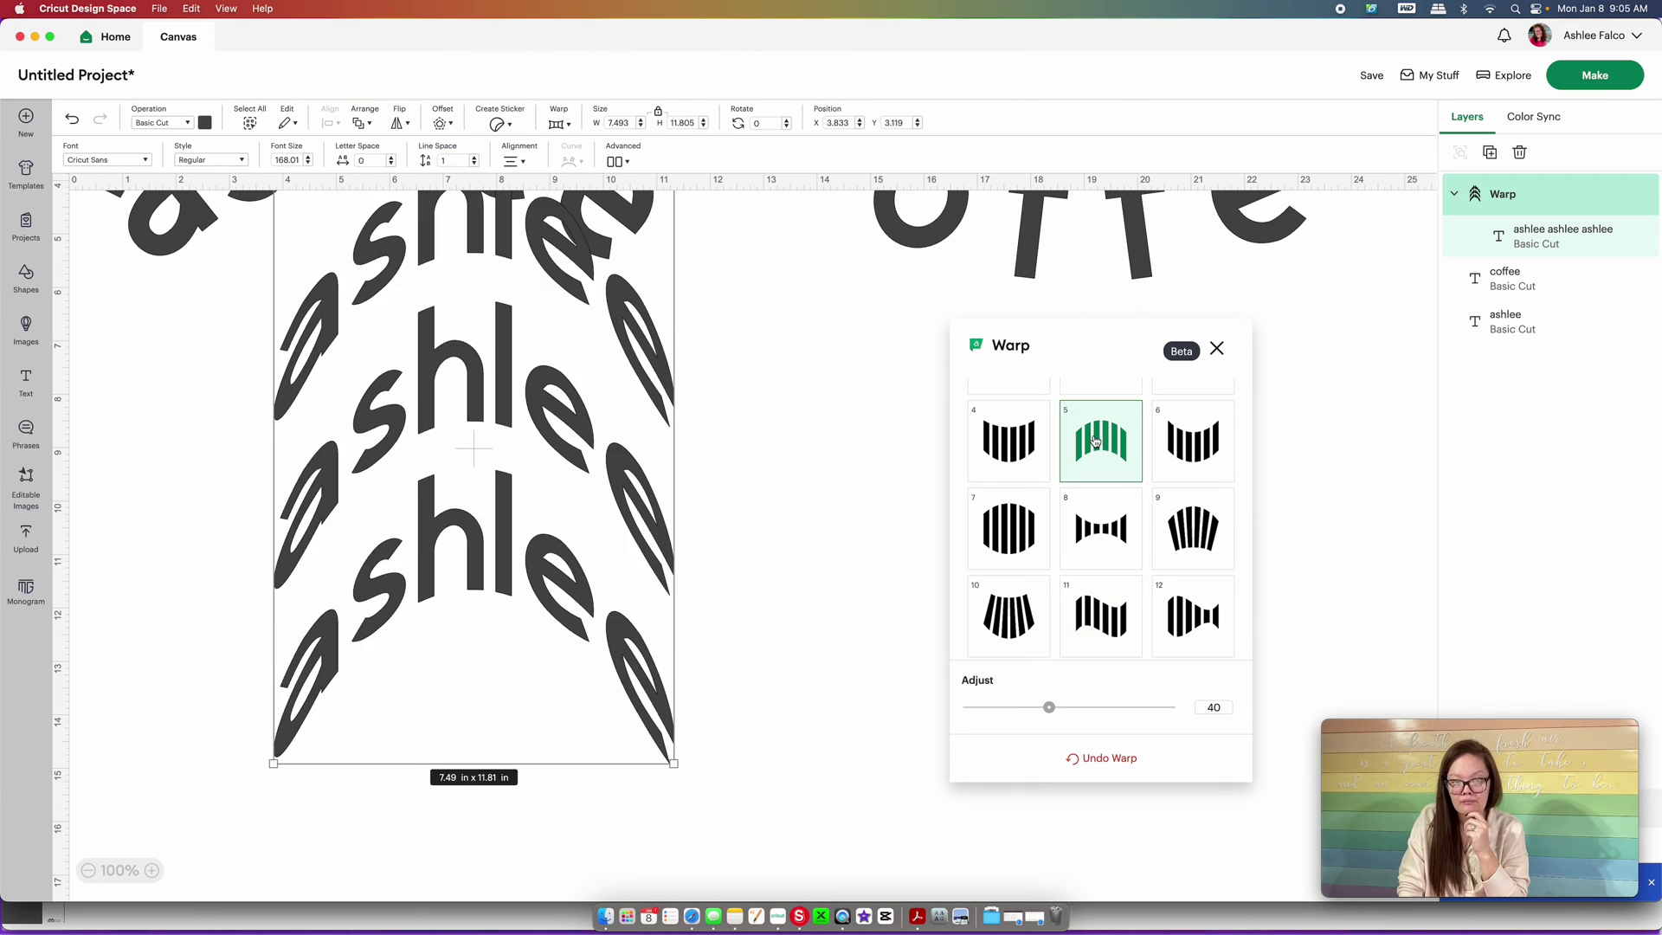
{"action": "scroll", "coordinate": [454, 437], "scroll_direction": "up", "scroll_amount": 3}
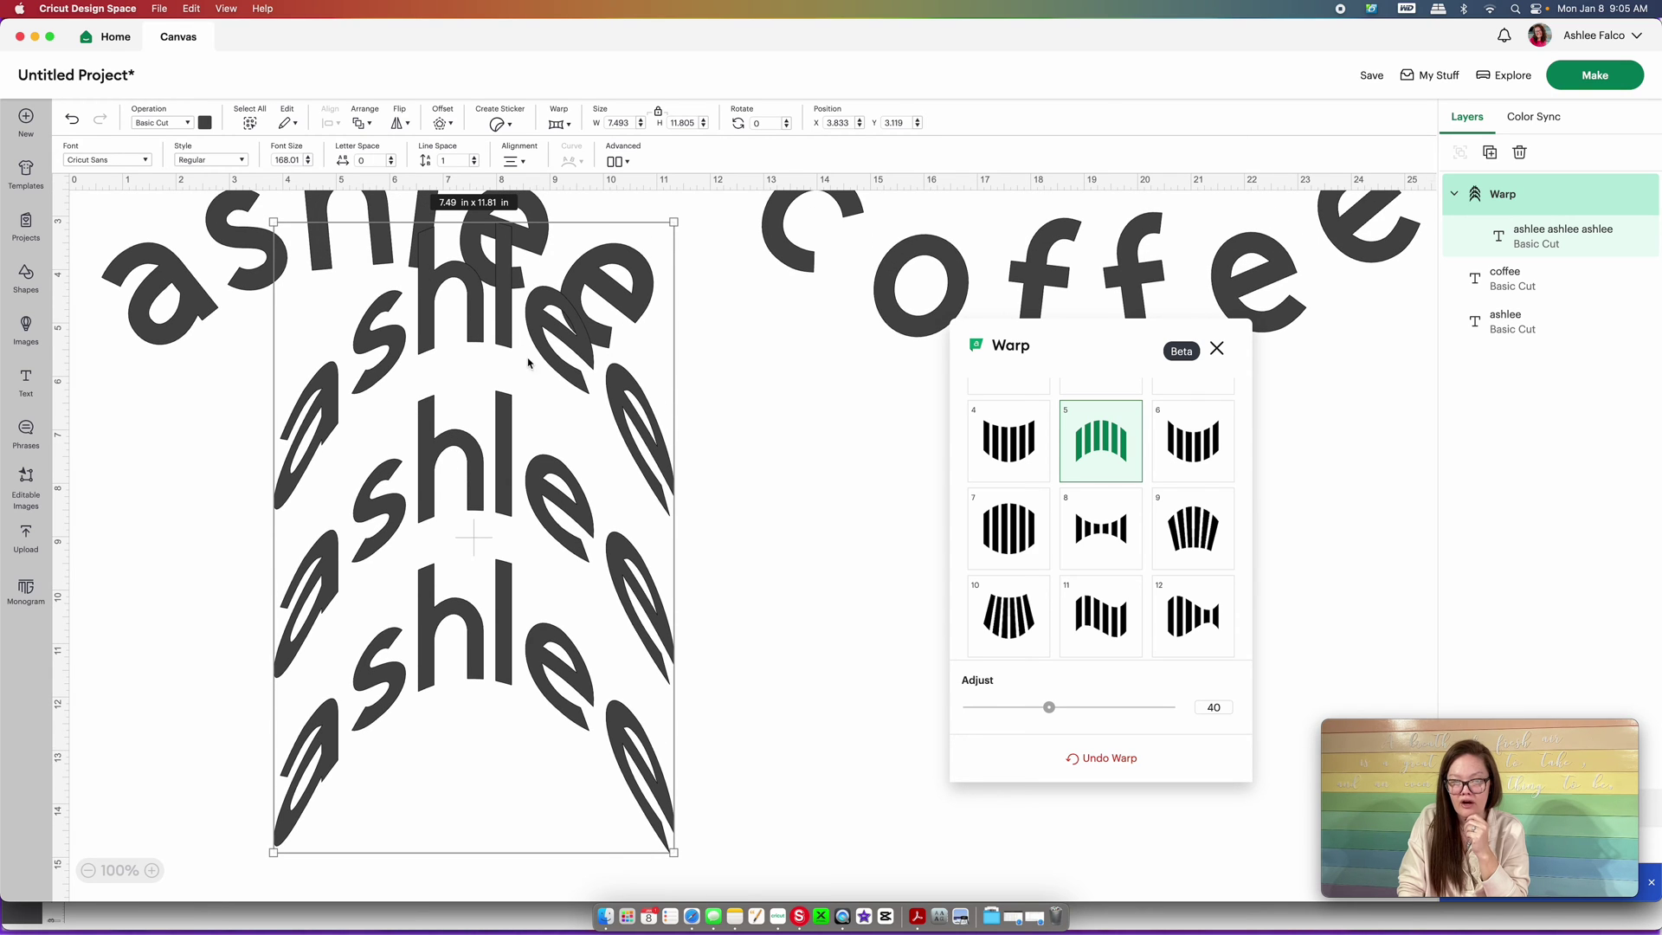
{"action": "scroll", "coordinate": [1112, 502], "scroll_direction": "up", "scroll_amount": 2}
{"action": "left_click", "coordinate": [1005, 428]}
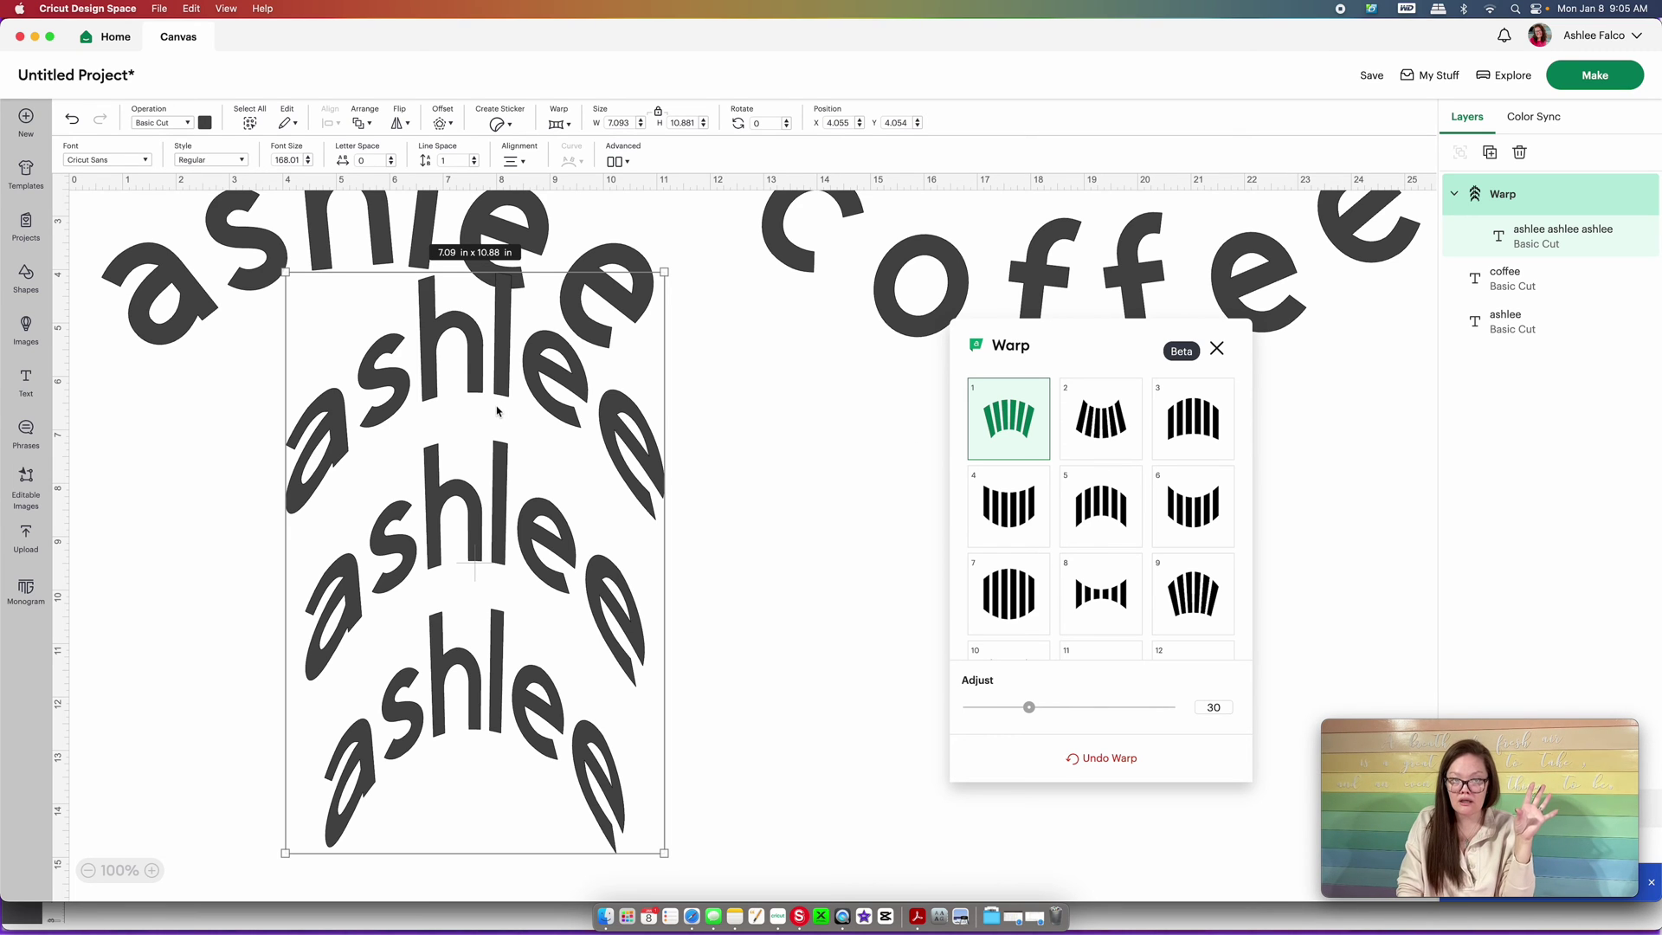
Apply Warp style 7 to the three-line name text, scaling it to about 5.26 by 10.21 in and placing it below the curved name
{"action": "scroll", "coordinate": [499, 413], "scroll_direction": "up", "scroll_amount": 3}
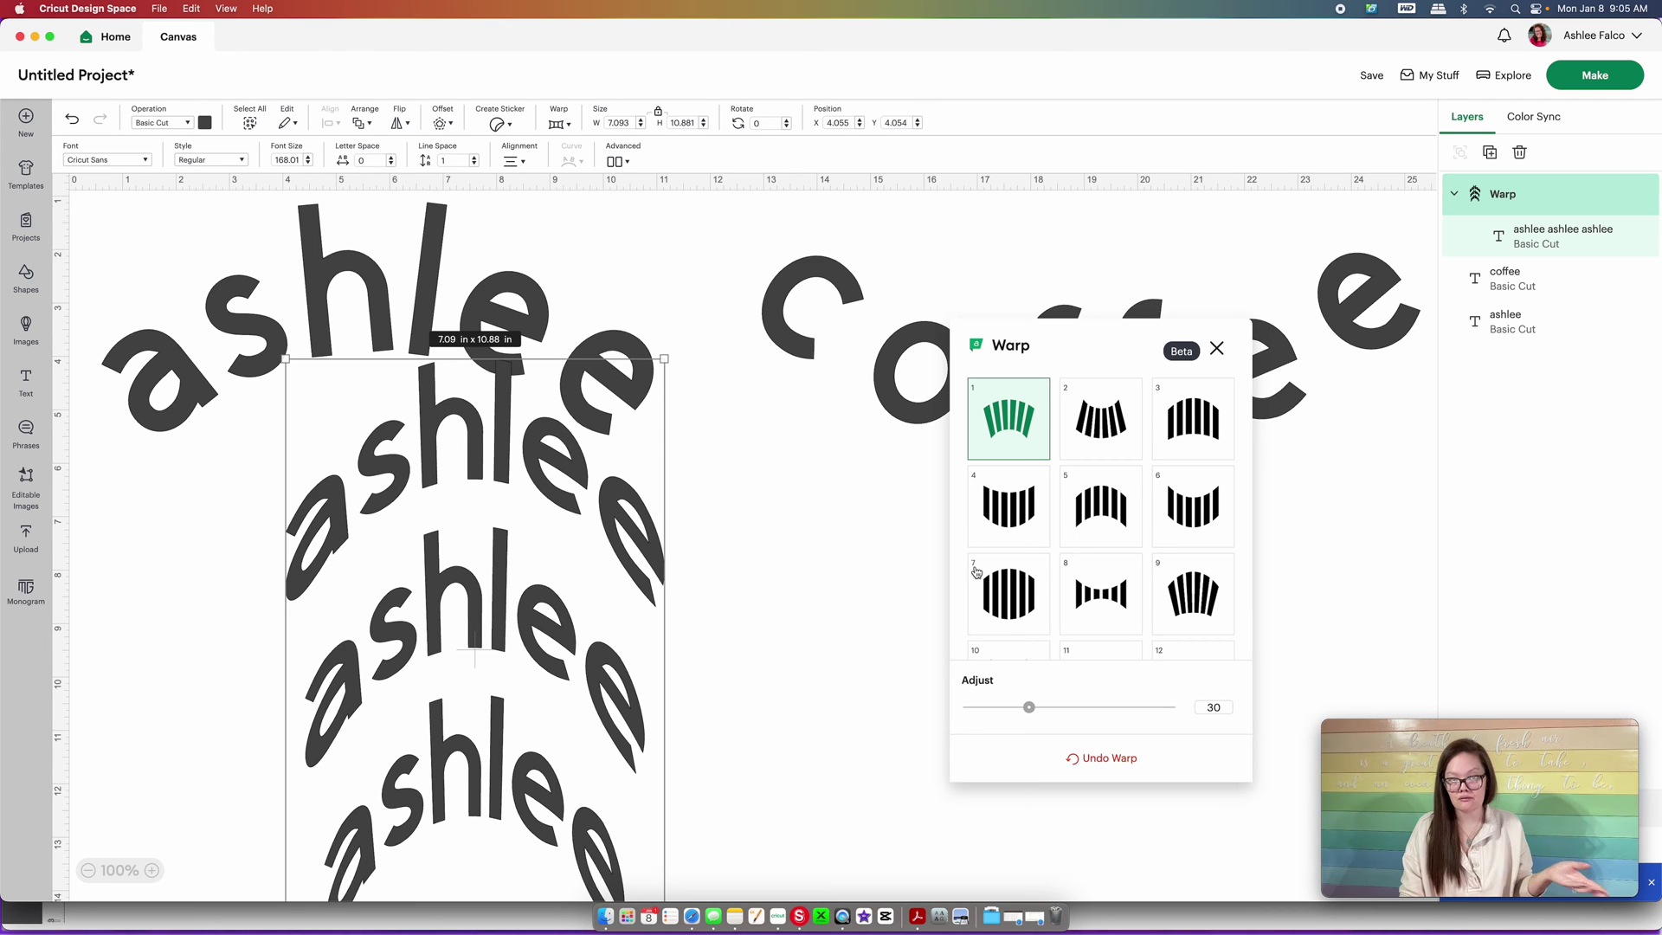
{"action": "left_click", "coordinate": [1040, 605]}
{"action": "scroll", "coordinate": [560, 544], "scroll_direction": "down", "scroll_amount": 4}
{"action": "left_click_drag", "start_coordinate": [560, 543], "coordinate": [465, 617]}
{"action": "scroll", "coordinate": [284, 269], "scroll_direction": "up", "scroll_amount": 2}
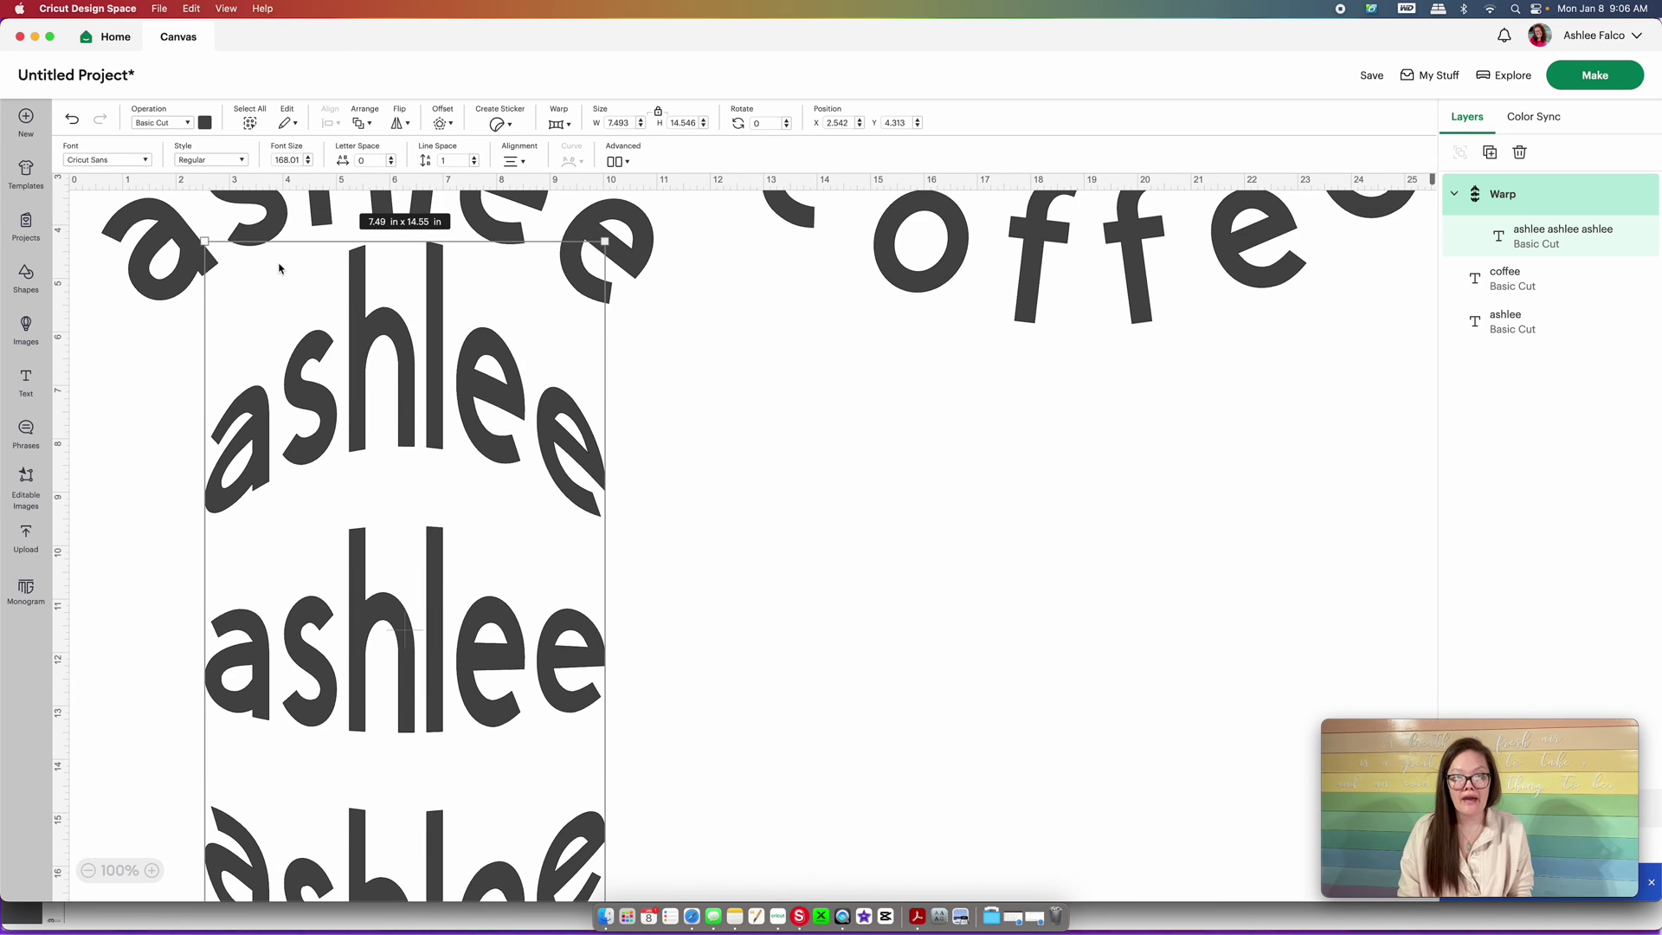
{"action": "left_click_drag", "start_coordinate": [204, 241], "coordinate": [323, 452]}
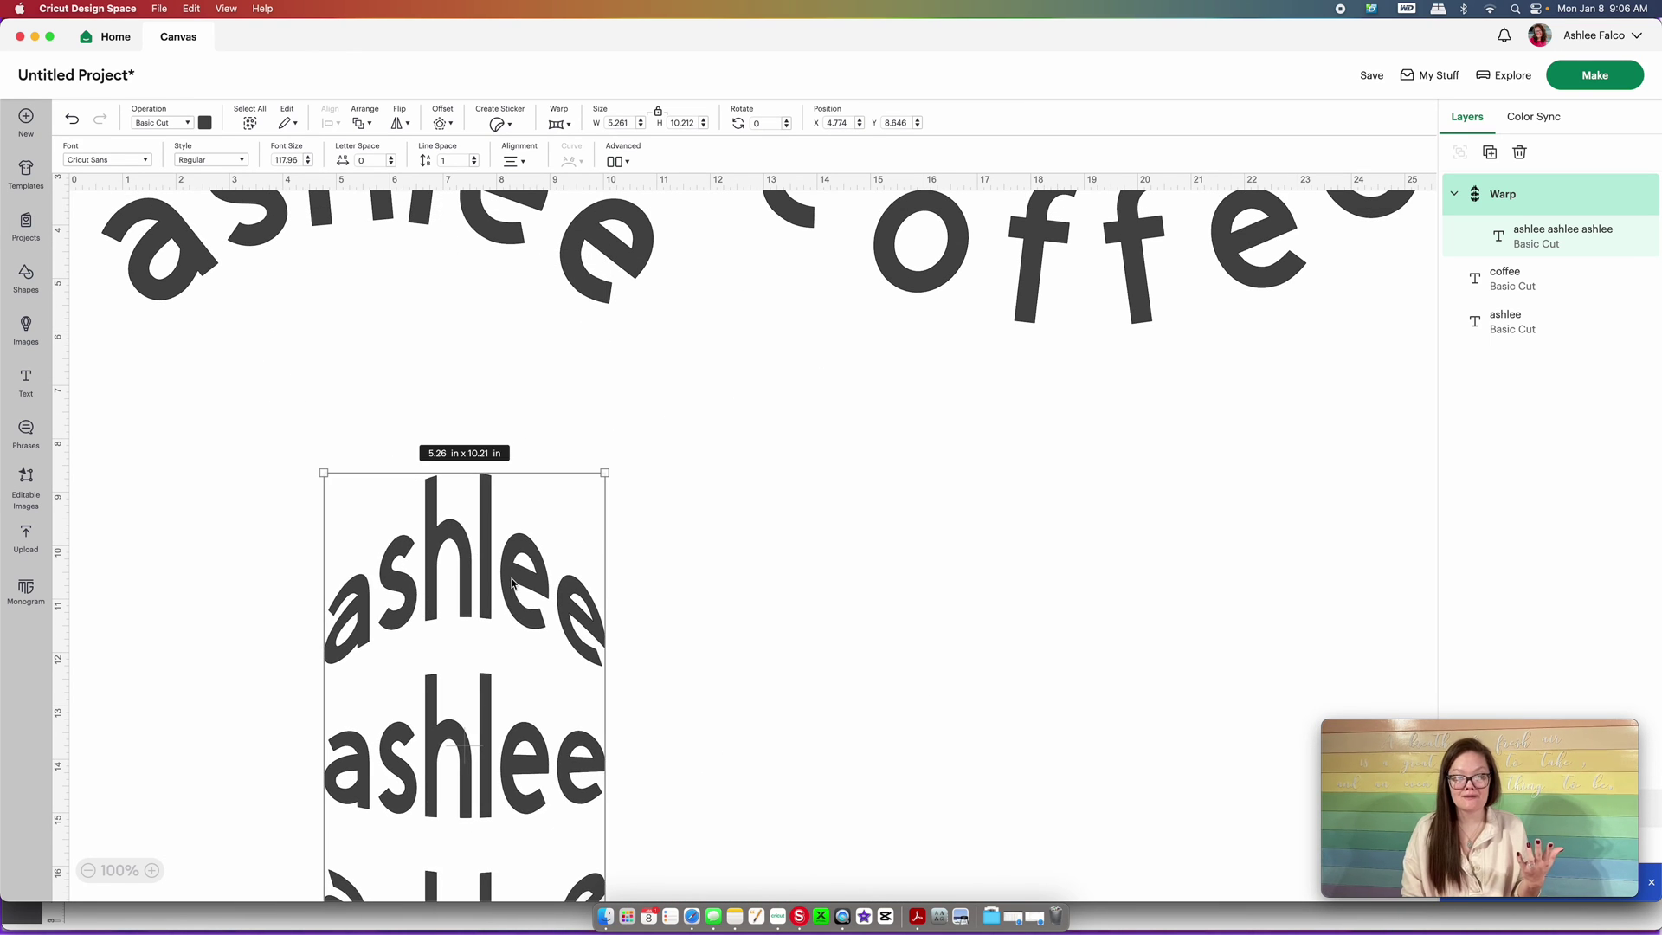
{"action": "left_click_drag", "start_coordinate": [512, 564], "coordinate": [466, 455]}
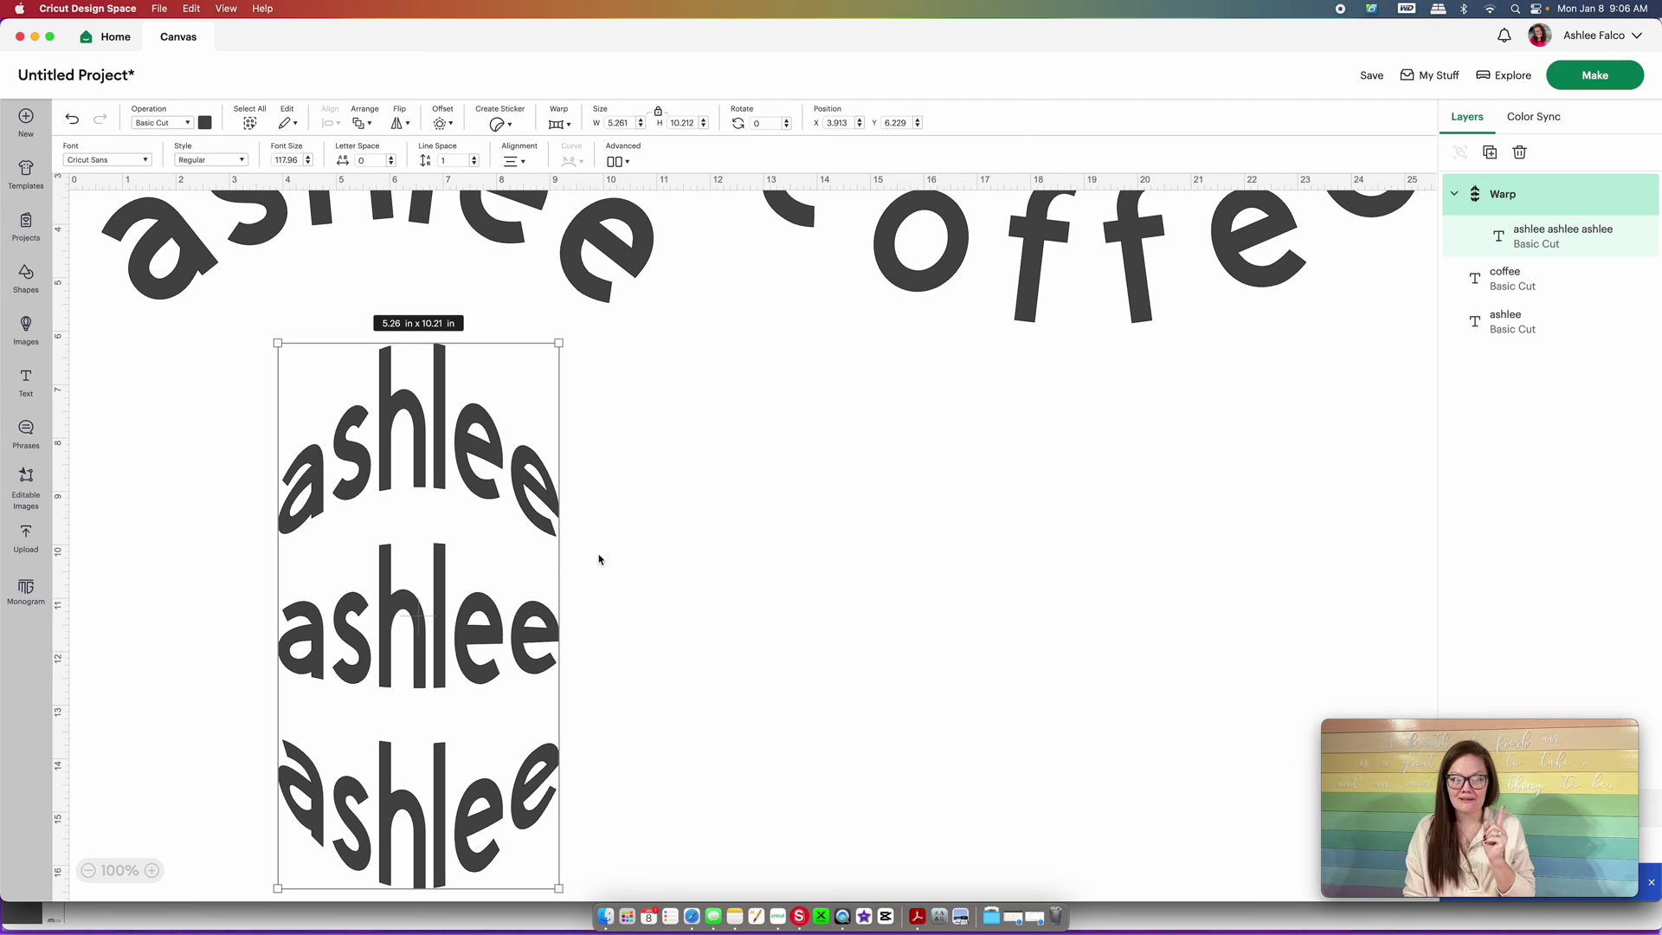
Switch to Leonardo Design Studio, move the arced text pair to the artboard's left side, and enter the name on three lines as new text
{"action": "key", "text": "super+Tab"}
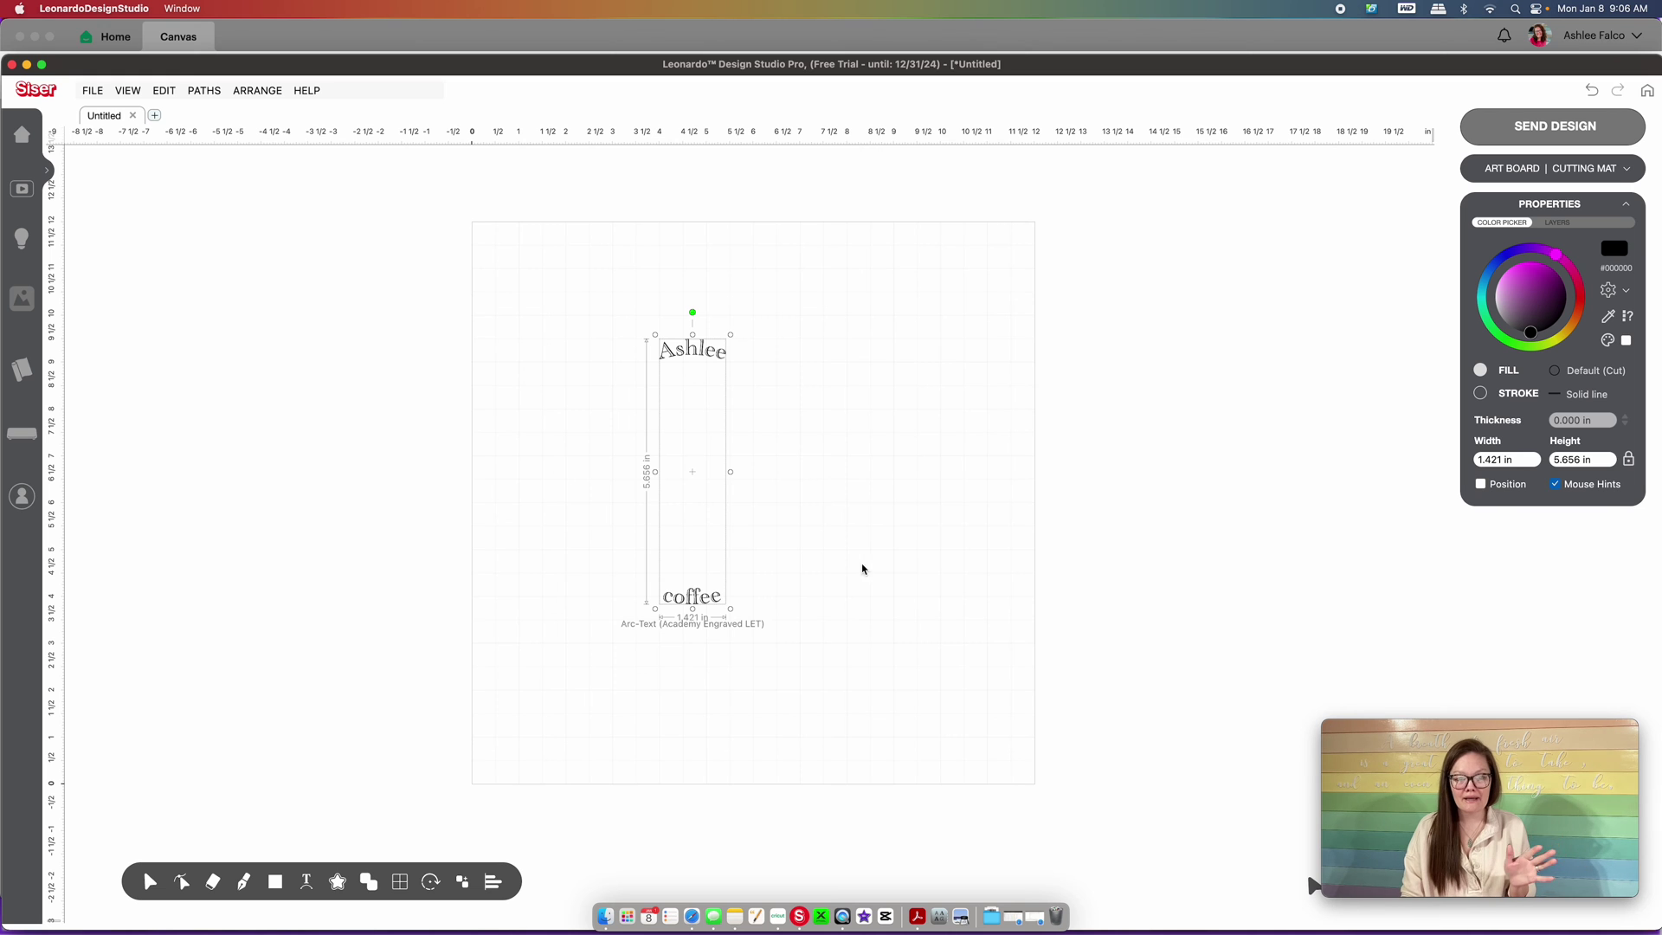
{"action": "left_click_drag", "start_coordinate": [675, 352], "coordinate": [511, 343]}
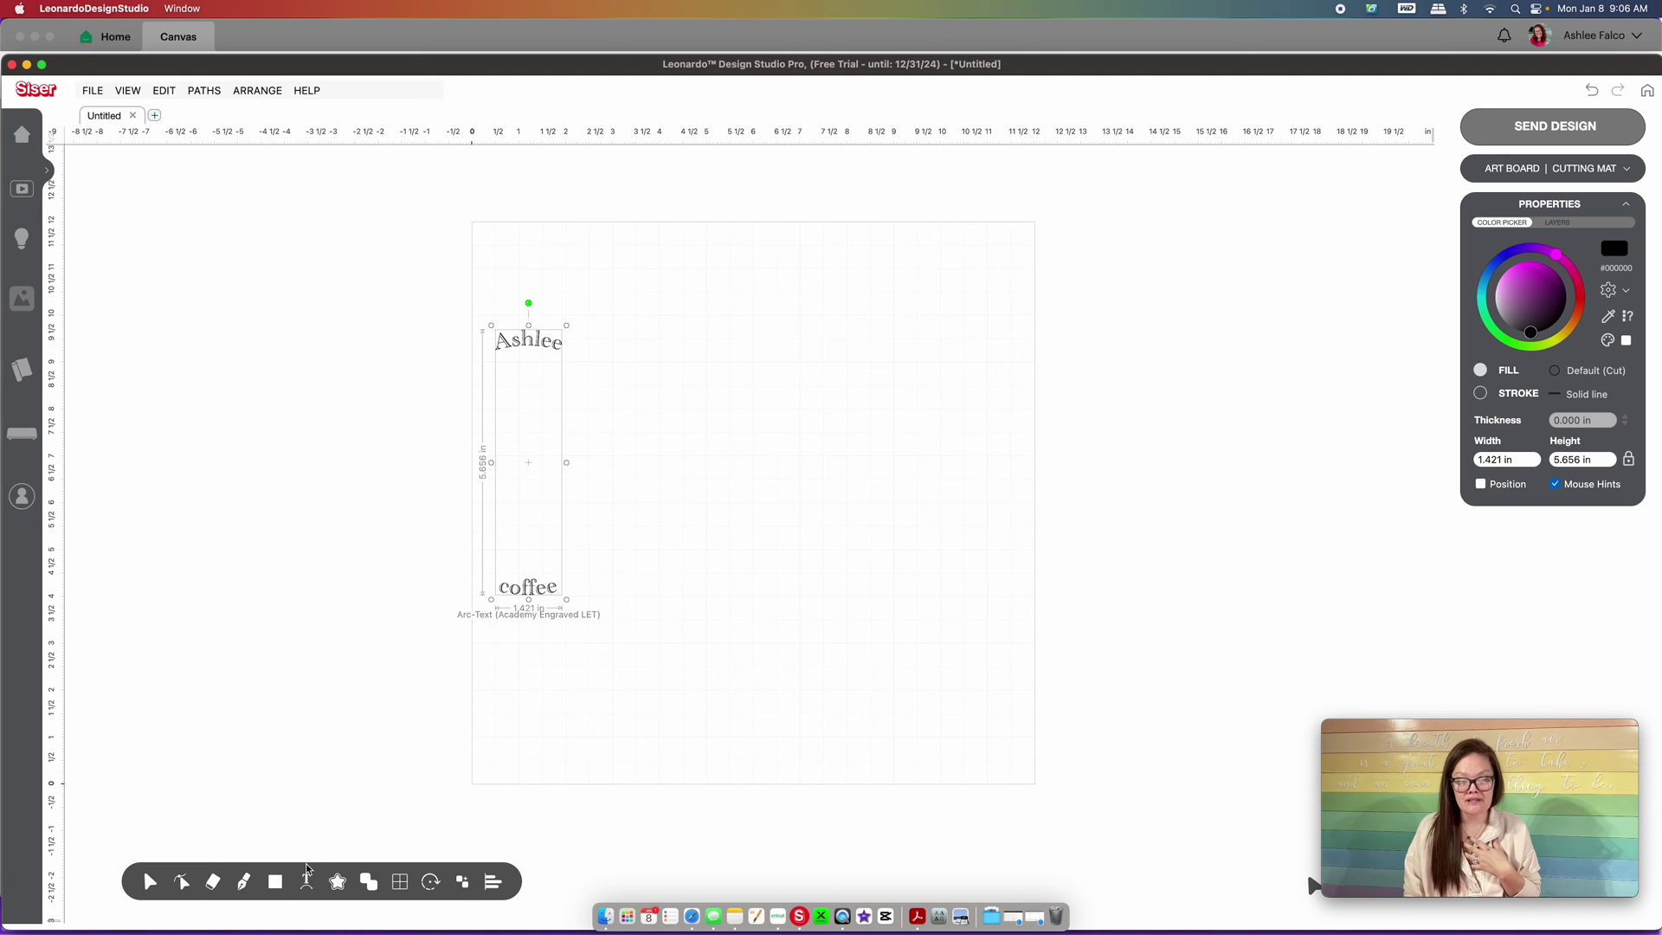
{"action": "mouse_move", "coordinate": [305, 882]}
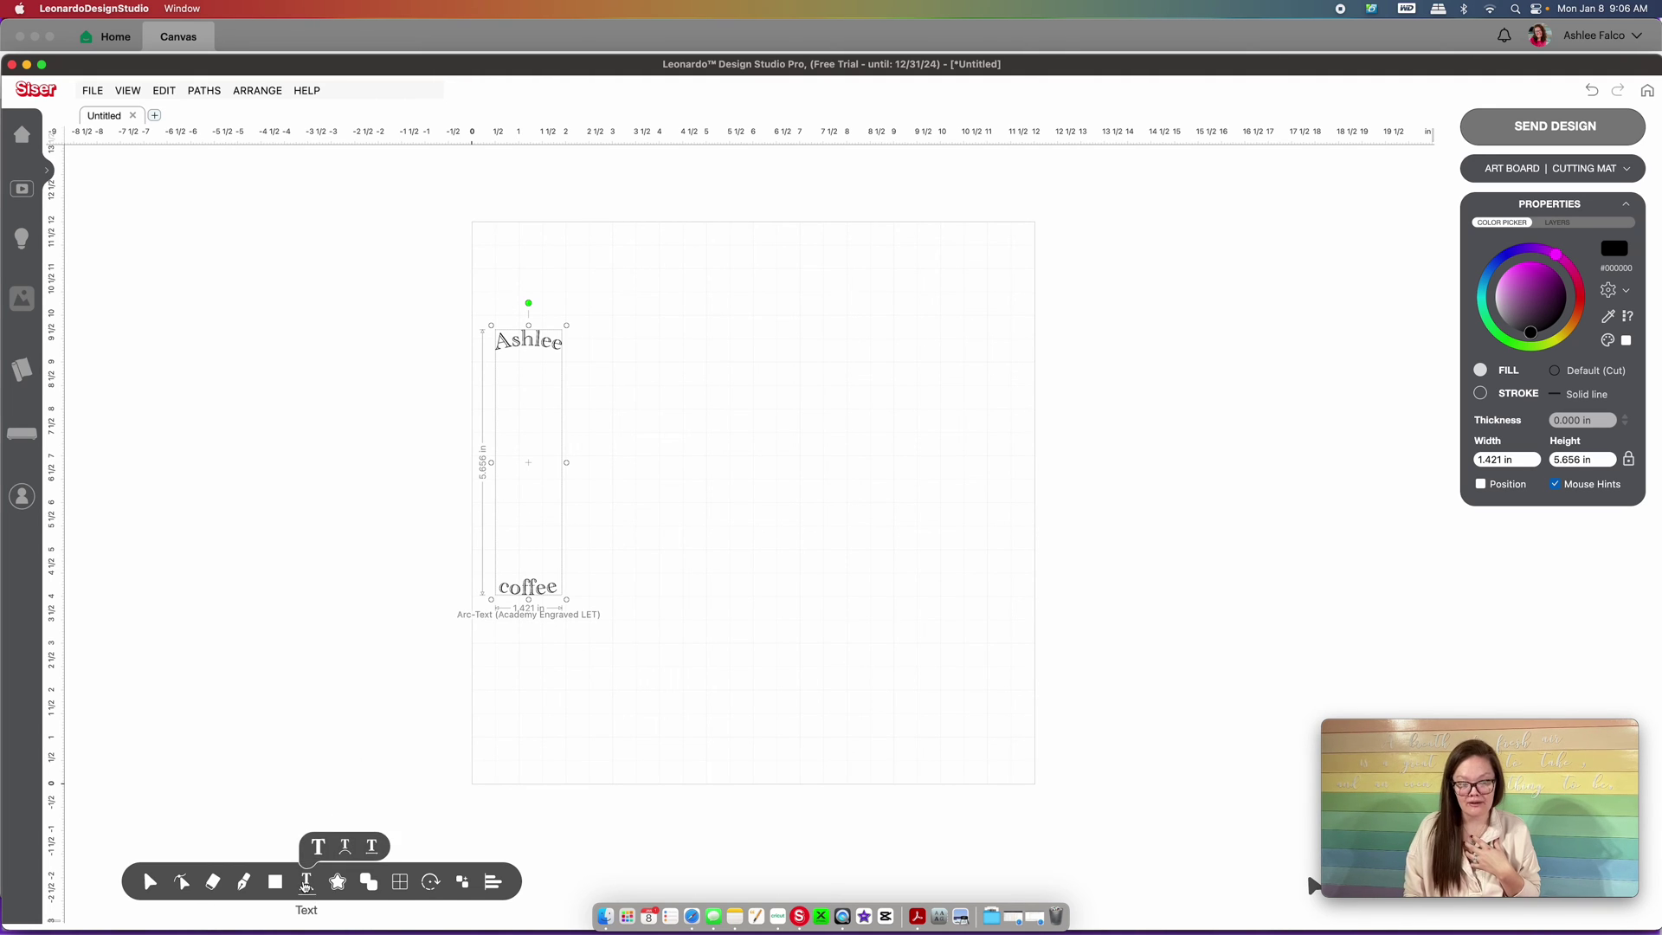
{"action": "left_click", "coordinate": [314, 852]}
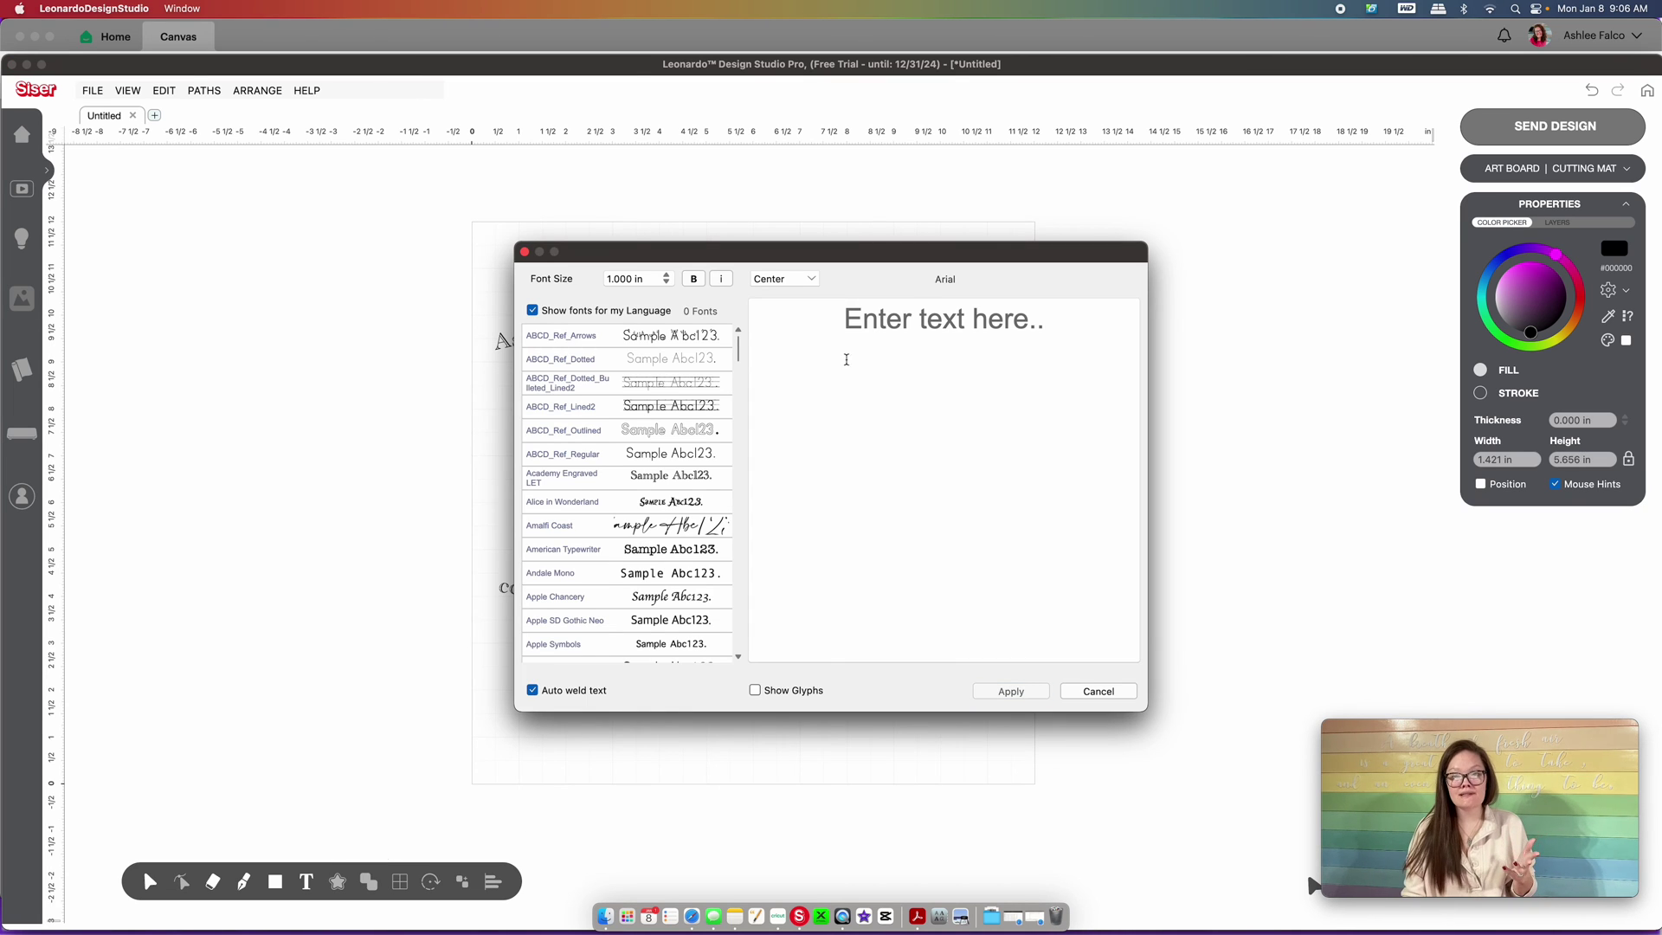
{"action": "left_click", "coordinate": [879, 320]}
{"action": "type", "text": "Ashlee"}
{"action": "key", "text": "Return"}
{"action": "type", "text": "Ashlee"}
{"action": "key", "text": "Return"}
{"action": "type", "text": "Ashlee"}
Set the three-line name text to the Arial Rounded MT Bold font and place it on the artboard
{"action": "left_click", "coordinate": [659, 506]}
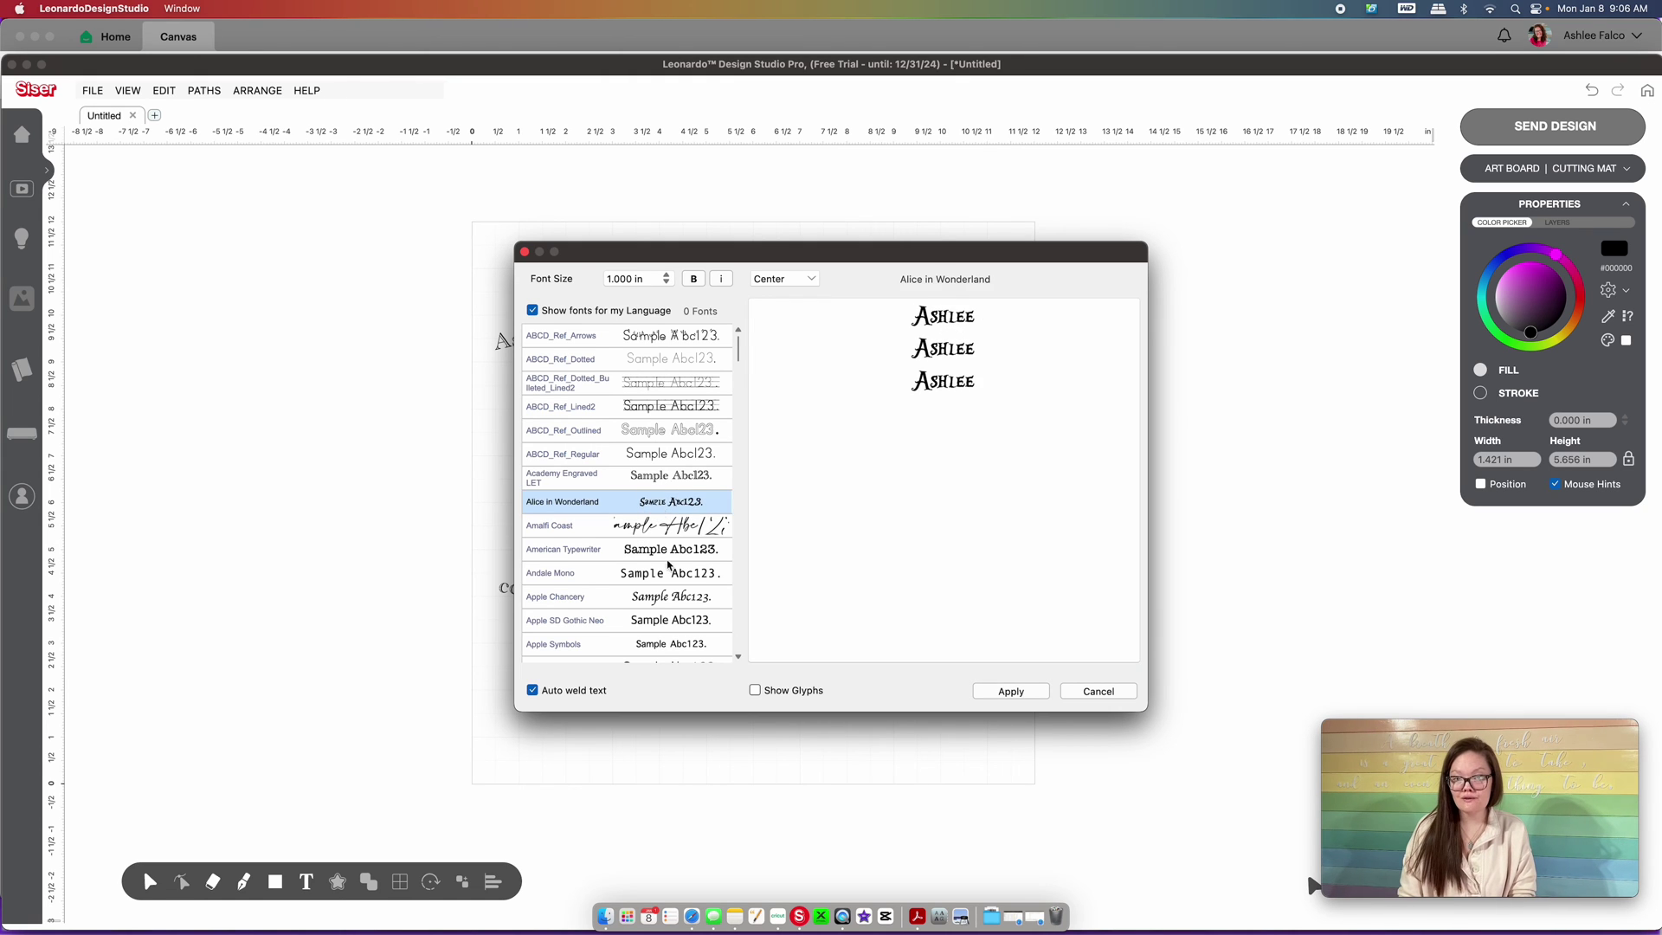
{"action": "left_click", "coordinate": [657, 569]}
{"action": "left_click", "coordinate": [661, 645]}
{"action": "scroll", "coordinate": [651, 639], "scroll_direction": "down", "scroll_amount": 3}
{"action": "left_click", "coordinate": [667, 591]}
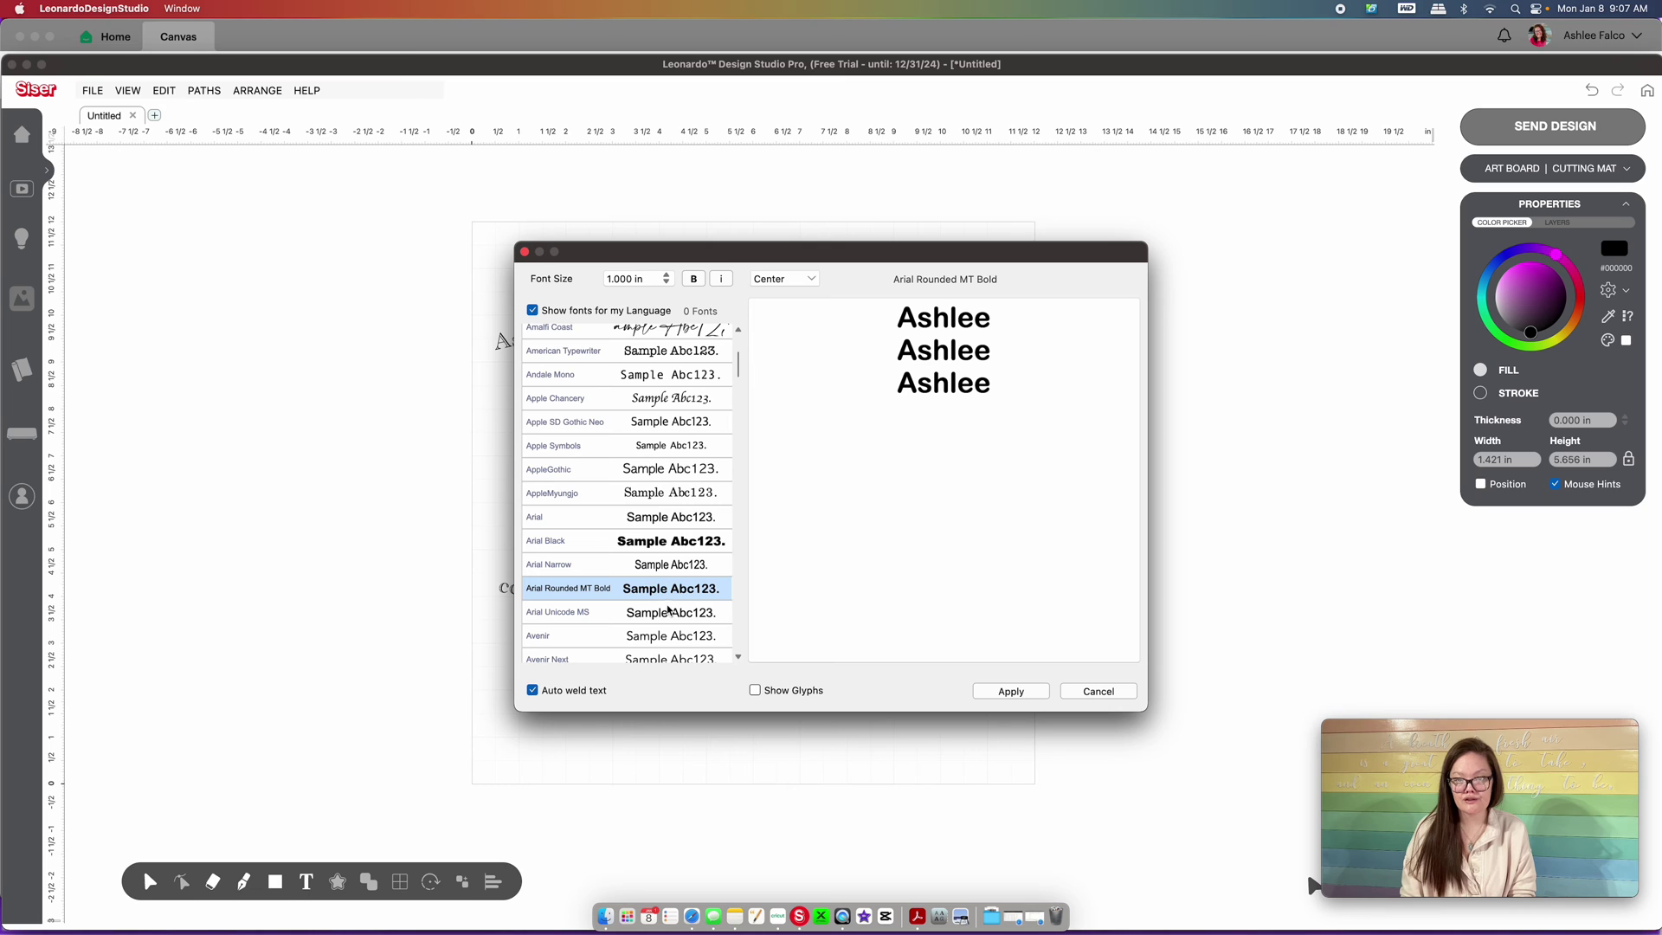
{"action": "left_click", "coordinate": [1011, 692]}
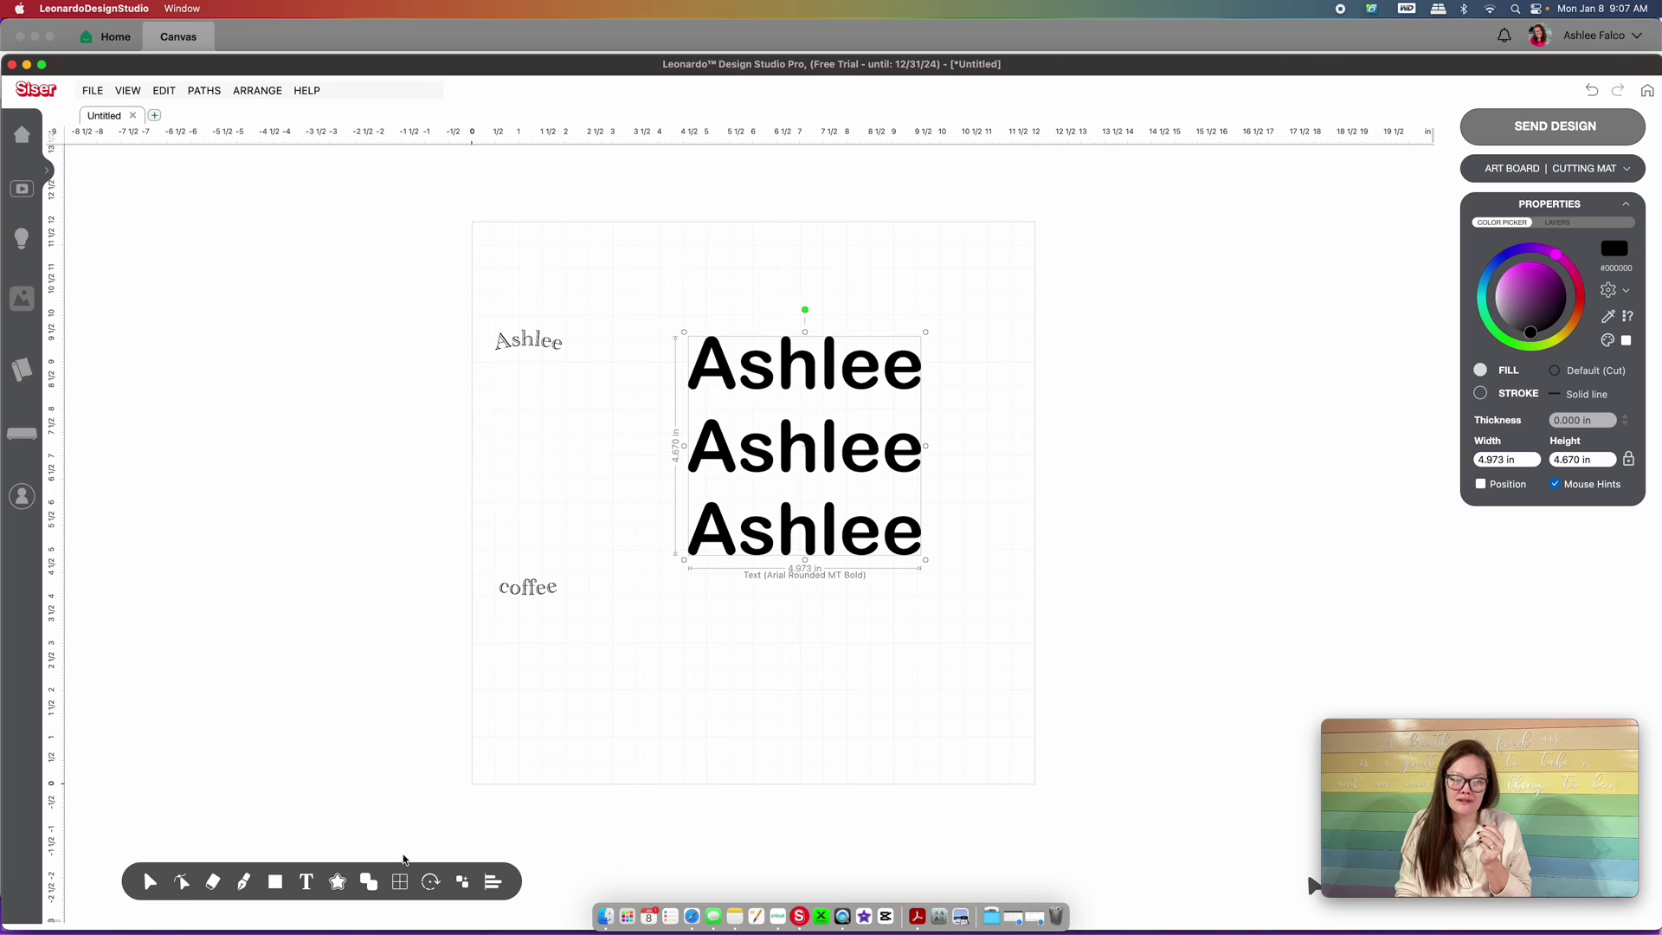
Apply the wavy flag-shaped warp to the three-line name text and reshape its upper and lower curves to about 4.97 by 5.73 in overall
{"action": "mouse_move", "coordinate": [399, 894]}
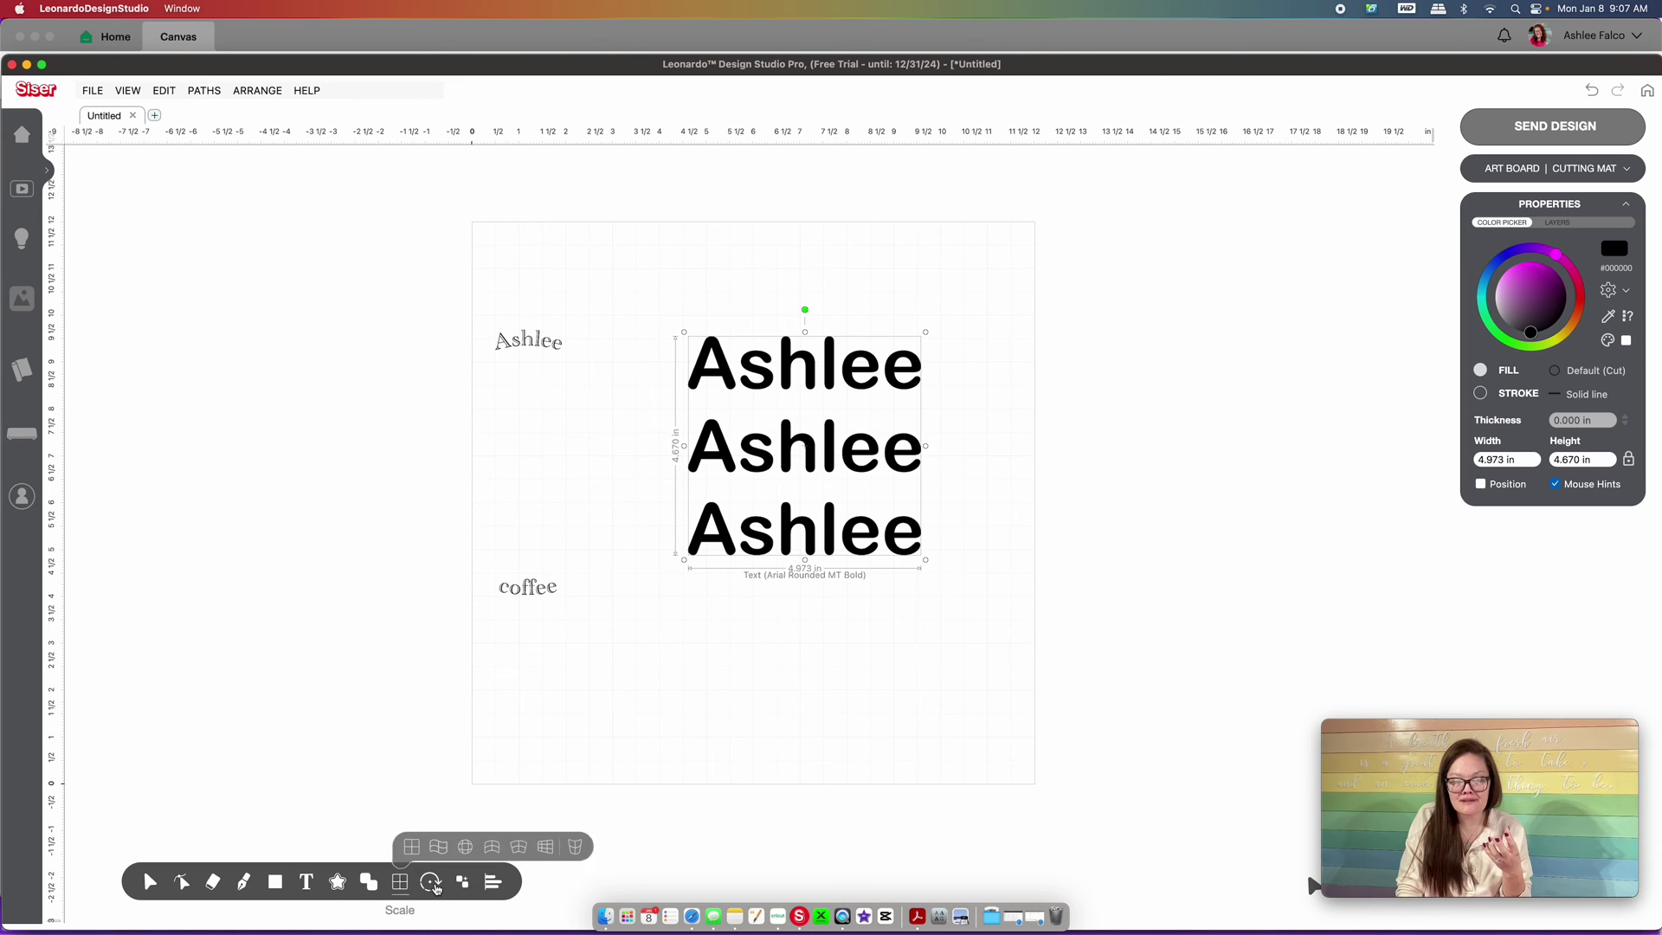
{"action": "mouse_move", "coordinate": [467, 886]}
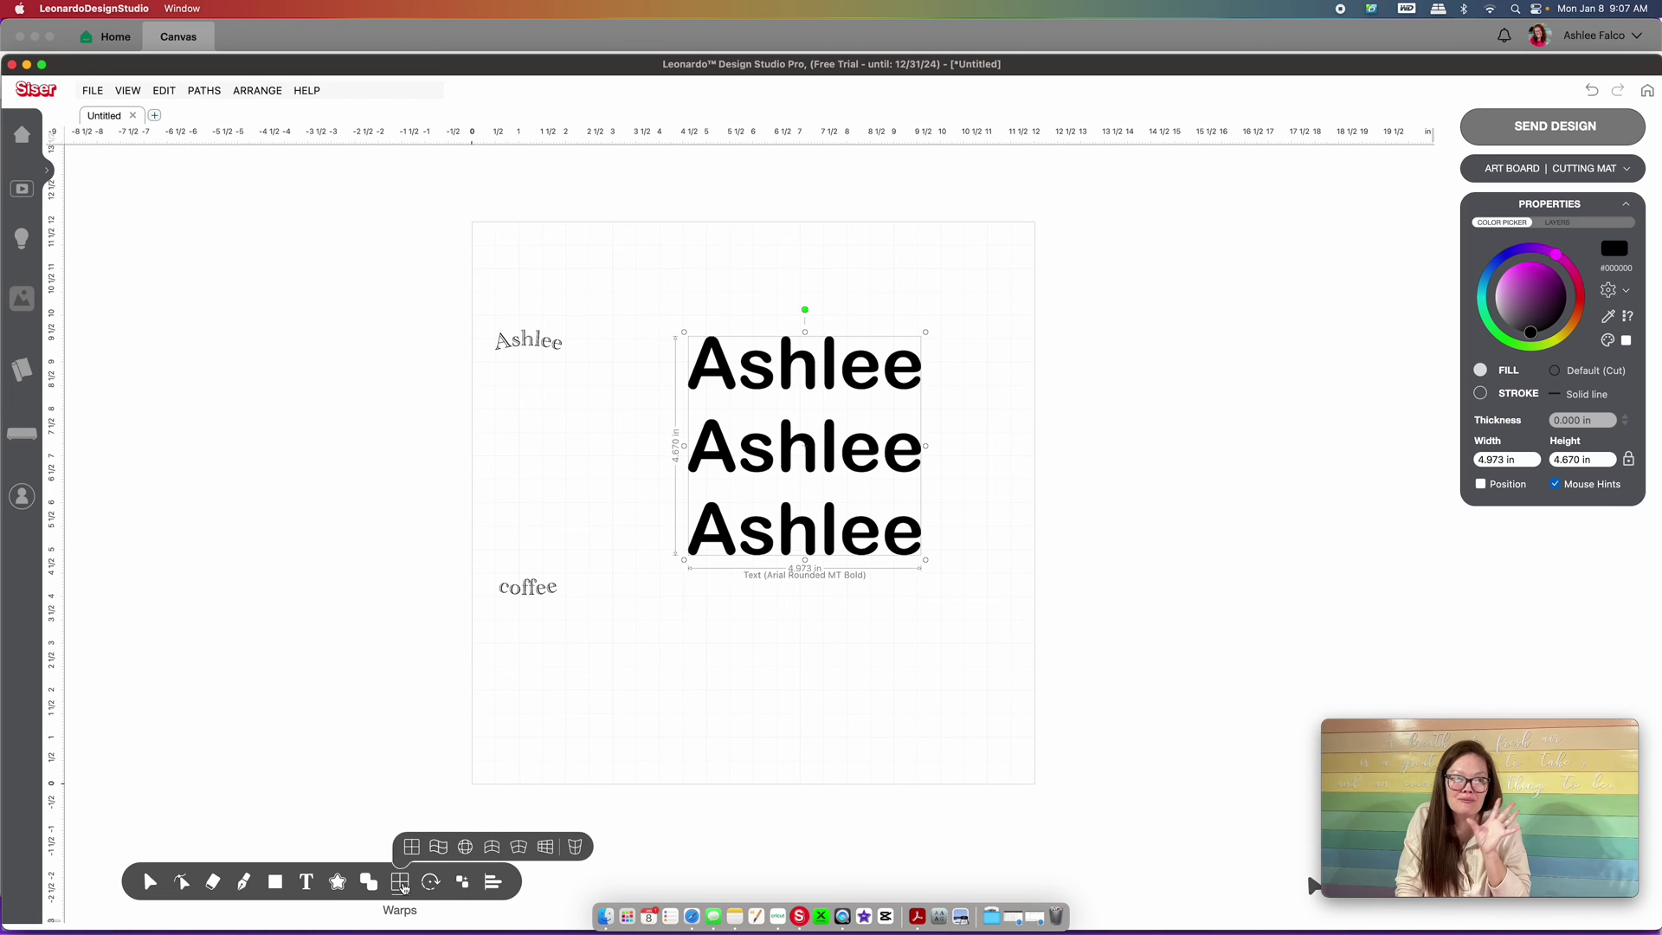
{"action": "left_click", "coordinate": [435, 853]}
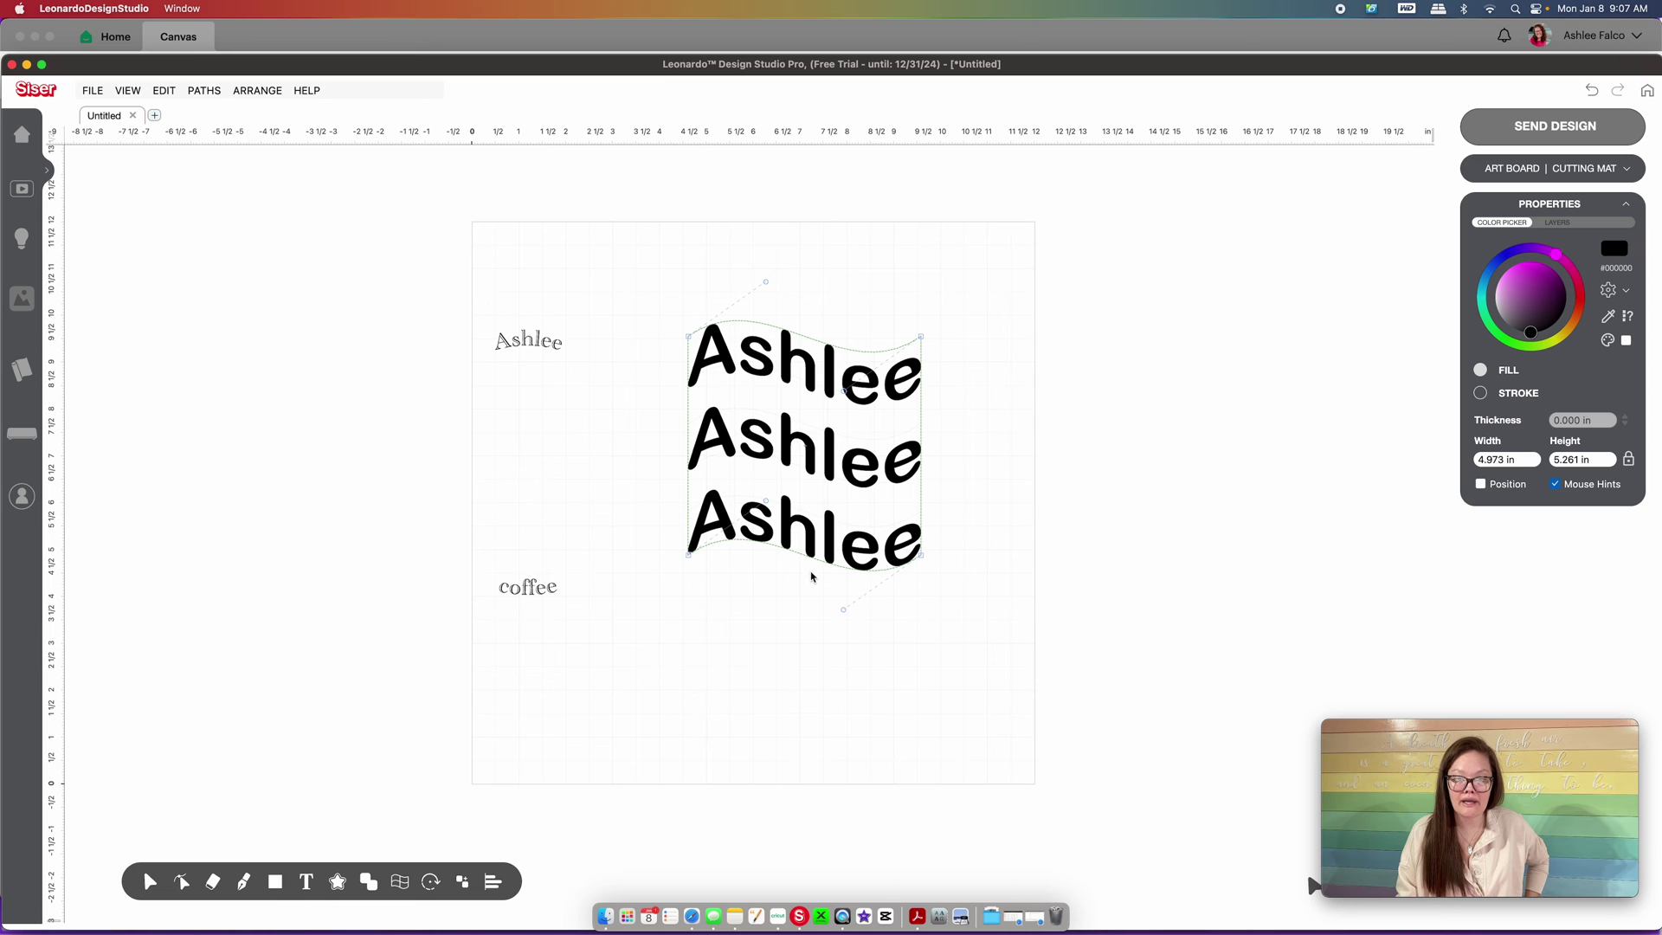
{"action": "left_click_drag", "start_coordinate": [843, 610], "coordinate": [839, 563]}
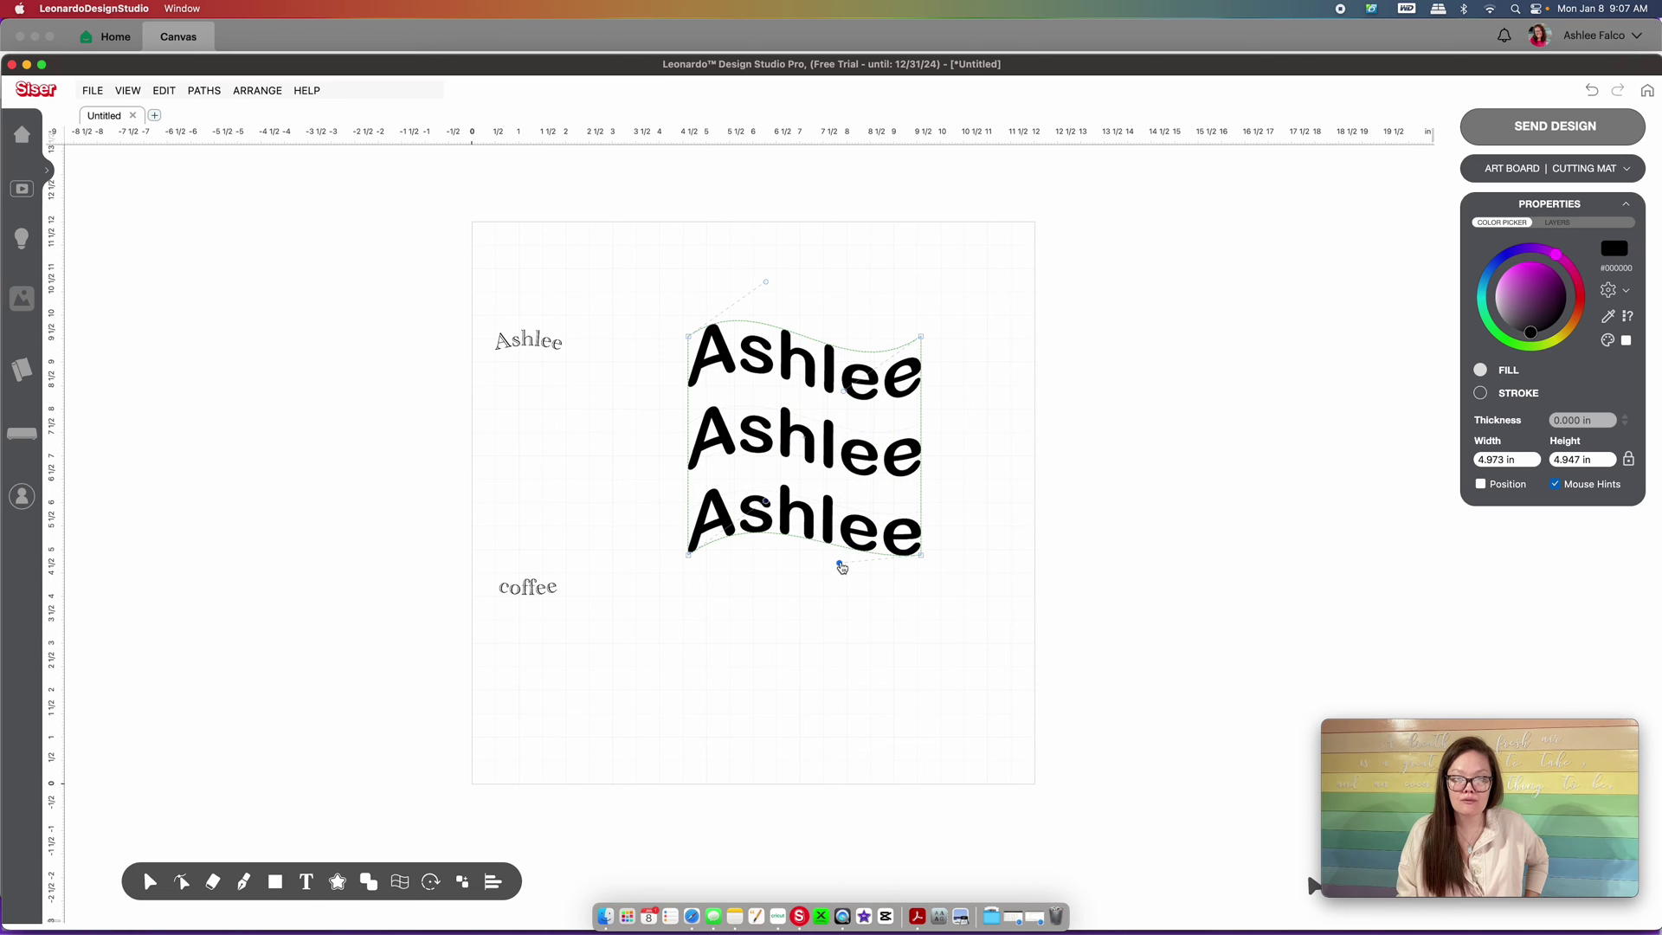
{"action": "left_click_drag", "start_coordinate": [767, 278], "coordinate": [702, 246]}
{"action": "left_click_drag", "start_coordinate": [845, 569], "coordinate": [775, 645]}
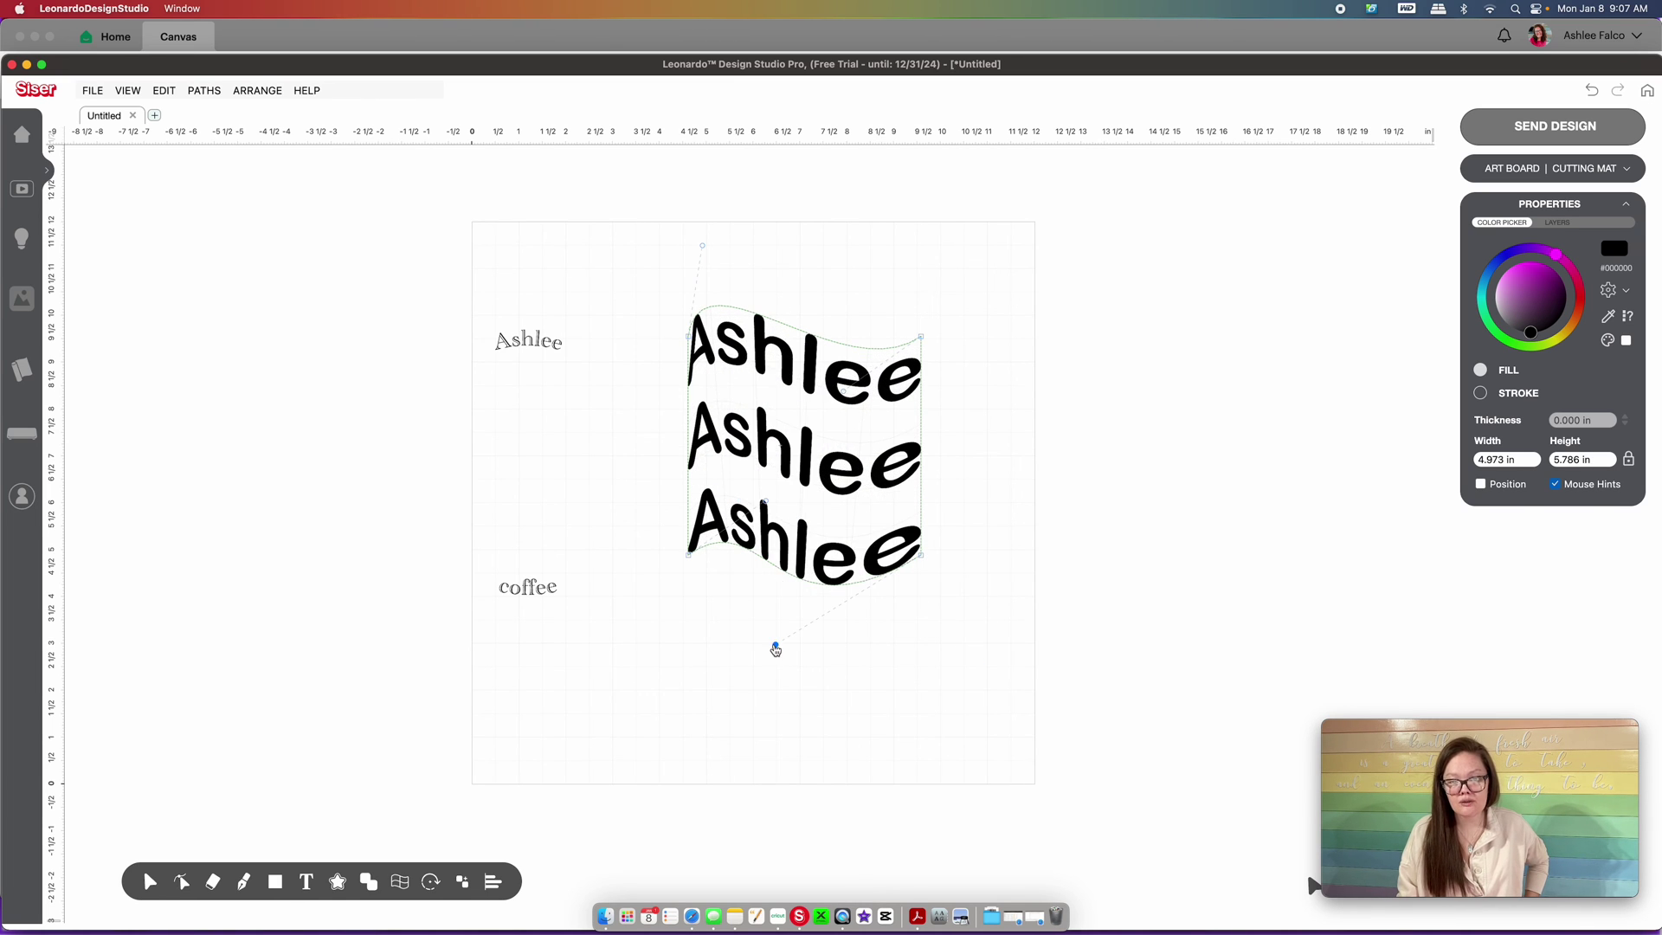
{"action": "left_click_drag", "start_coordinate": [766, 578], "coordinate": [797, 414]}
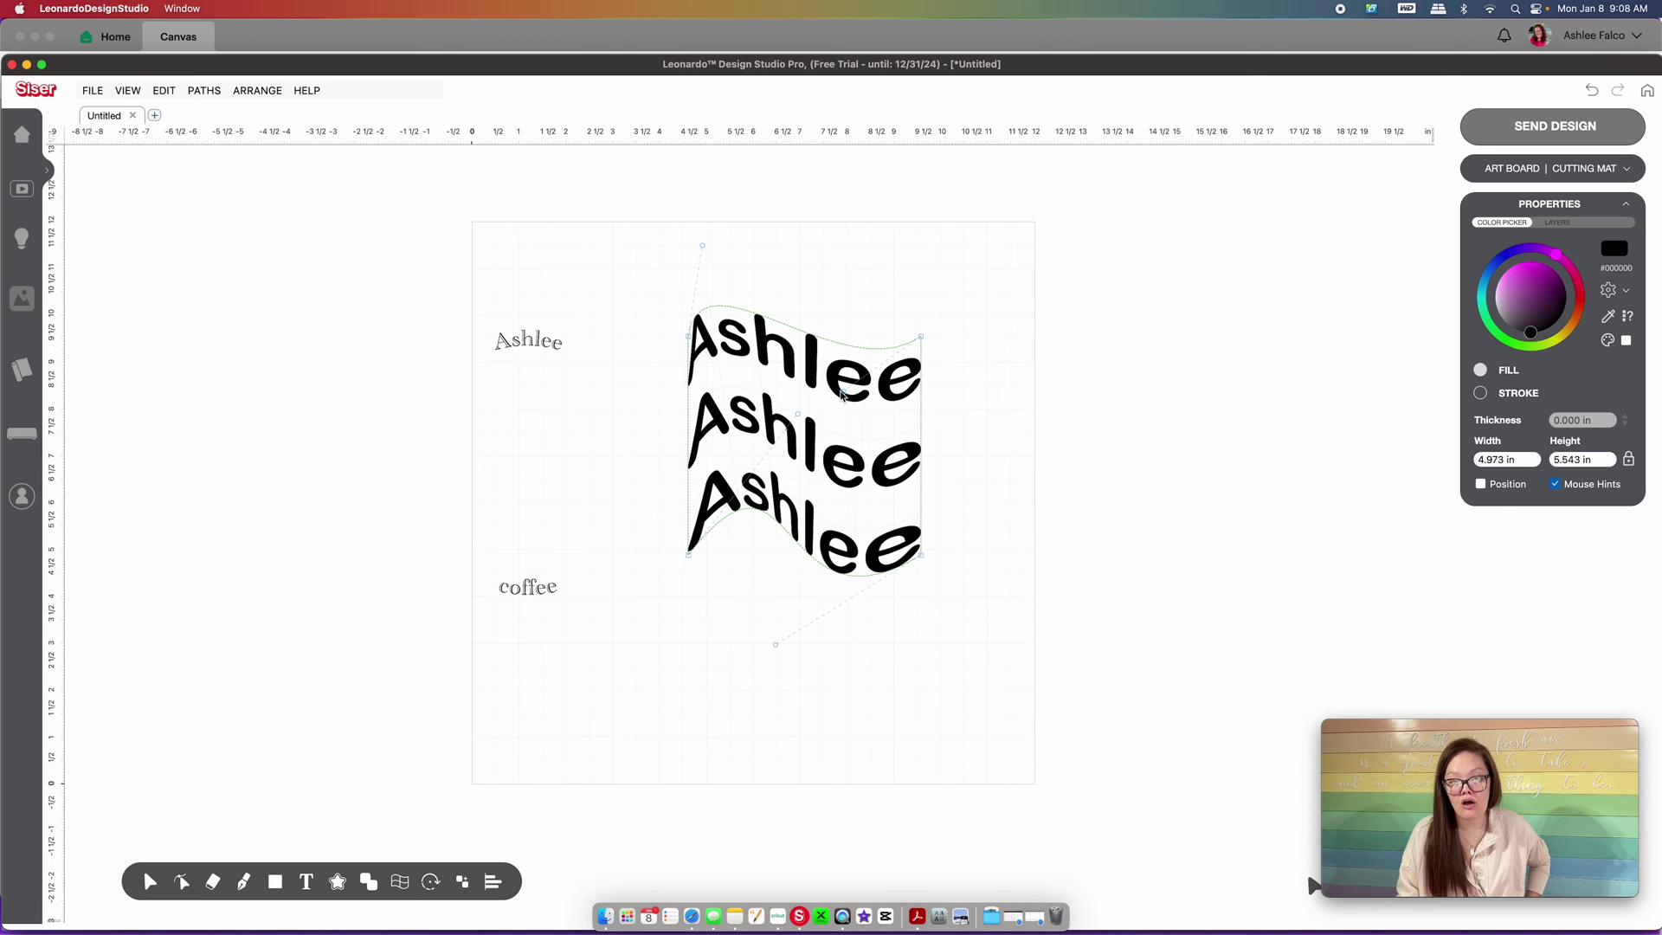
{"action": "left_click", "coordinate": [961, 460]}
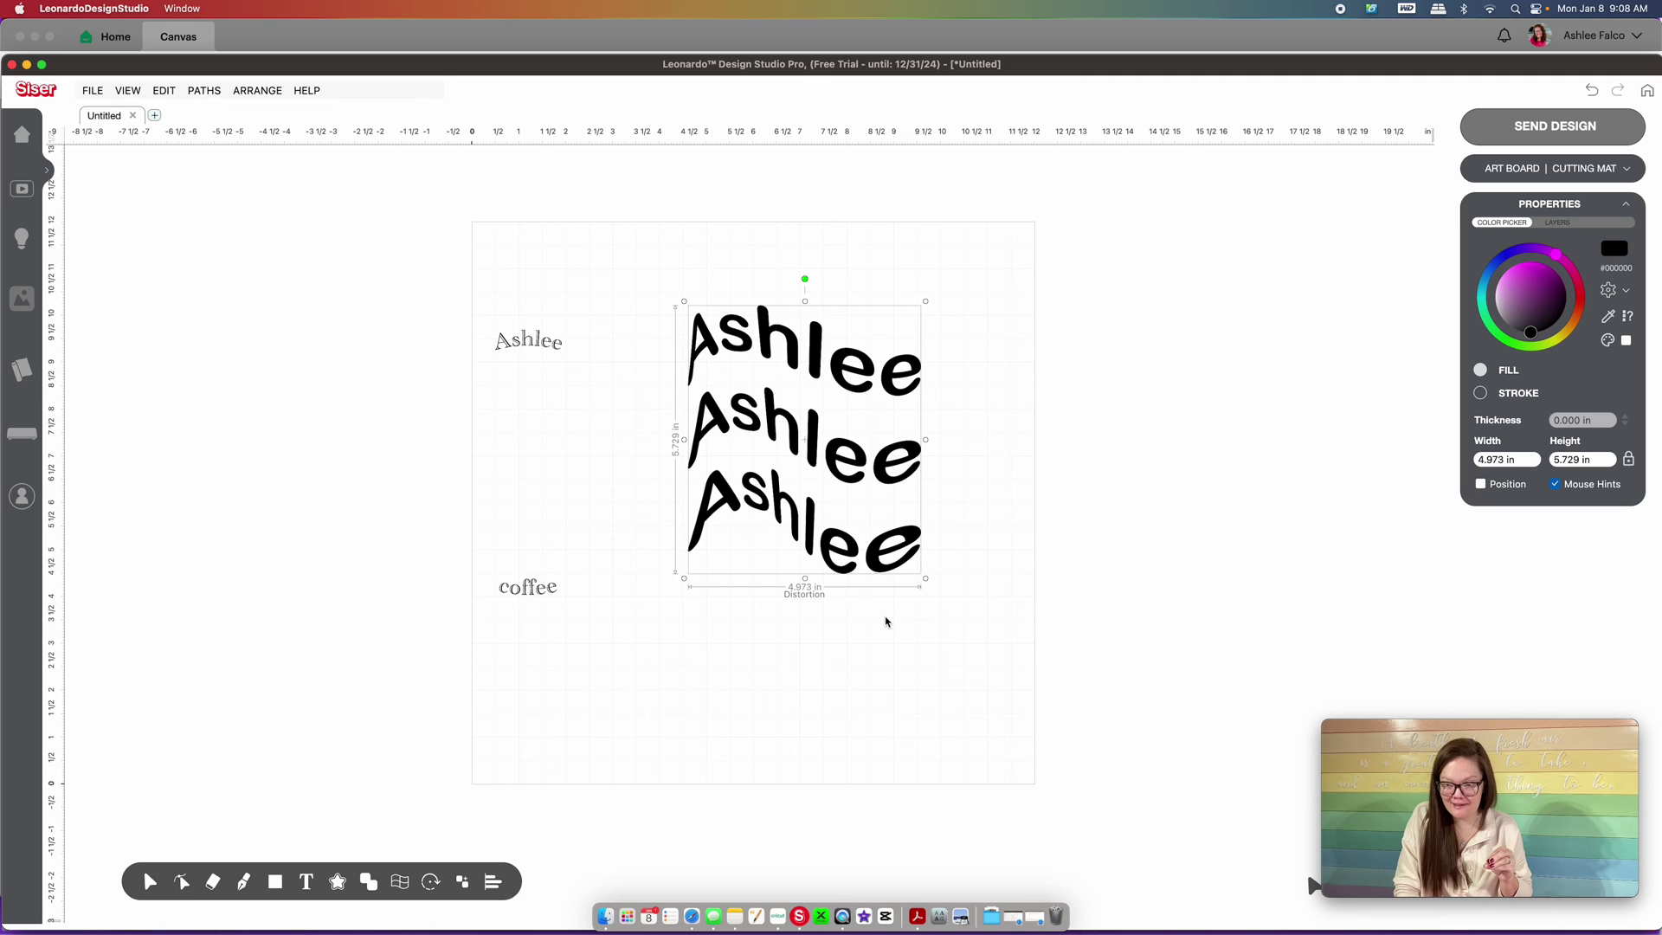
{"action": "left_click", "coordinate": [729, 627]}
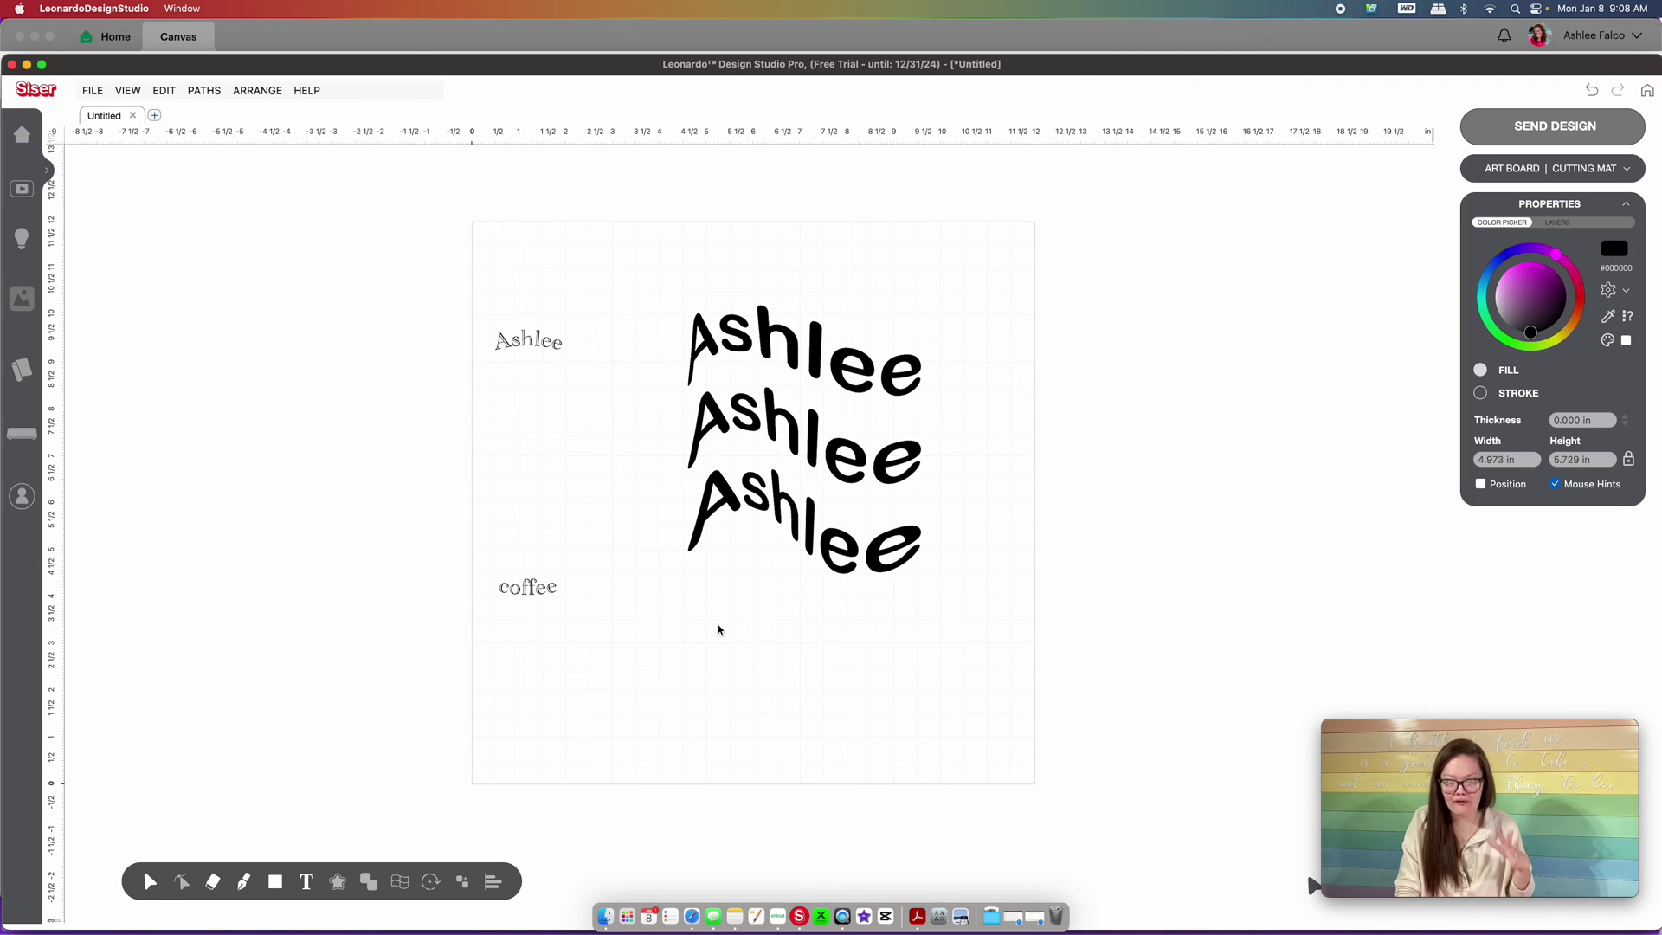
Add a second text with the name in lowercase on three lines, using the AppleMyungjo font
{"action": "left_click", "coordinate": [307, 881]}
{"action": "left_click", "coordinate": [1074, 339]}
{"action": "type", "text": "ashlee"}
{"action": "key", "text": "Return"}
{"action": "type", "text": "ashlee"}
{"action": "key", "text": "Return"}
{"action": "type", "text": "as"}
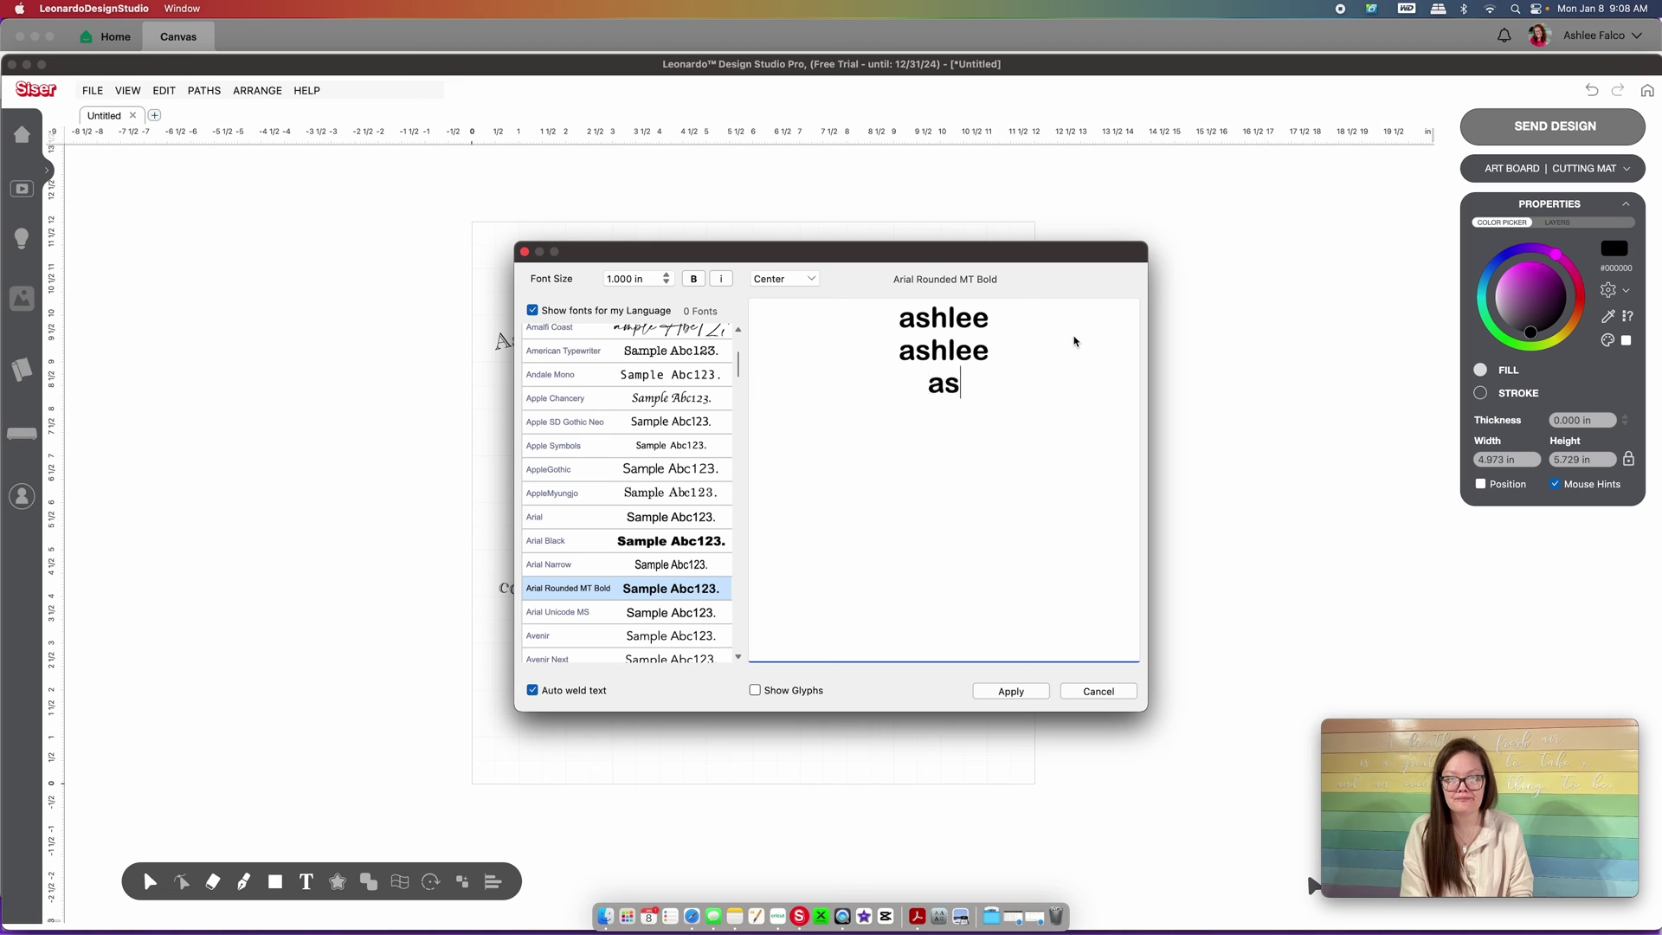
{"action": "type", "text": "hlee"}
{"action": "left_click", "coordinate": [554, 492]}
{"action": "left_click", "coordinate": [1011, 694]}
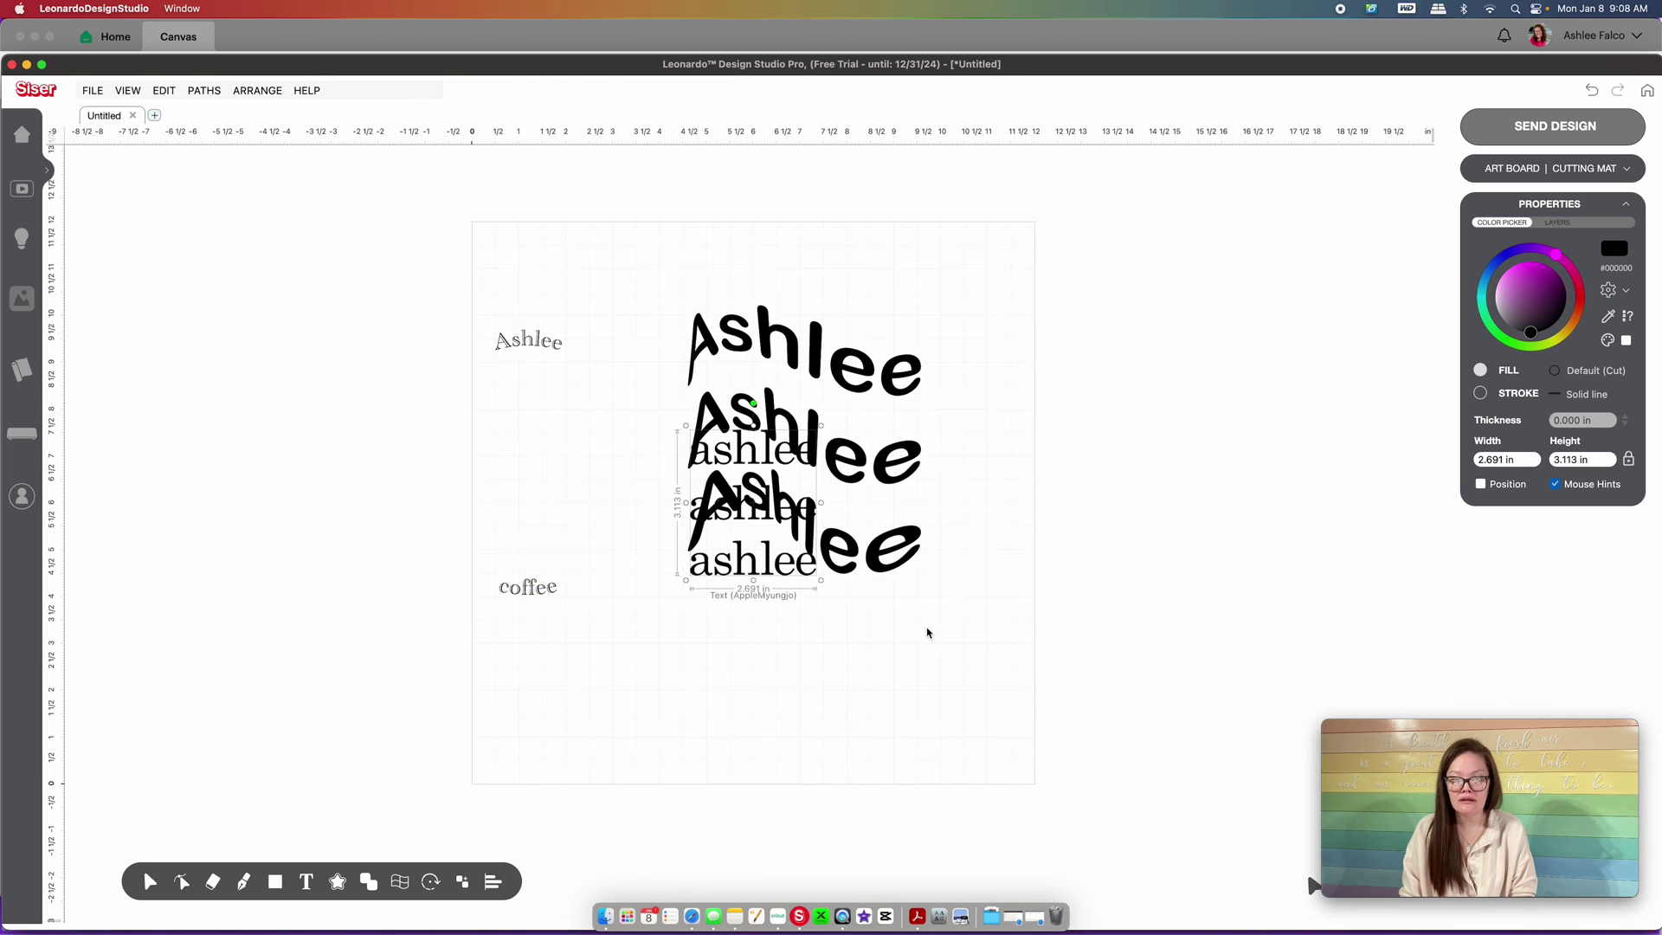
Move the warped name text off the artboard's left side and enlarge the lowercase text on the artboard to about 6.15 by 7.12 in
{"action": "left_click_drag", "start_coordinate": [720, 570], "coordinate": [1123, 441]}
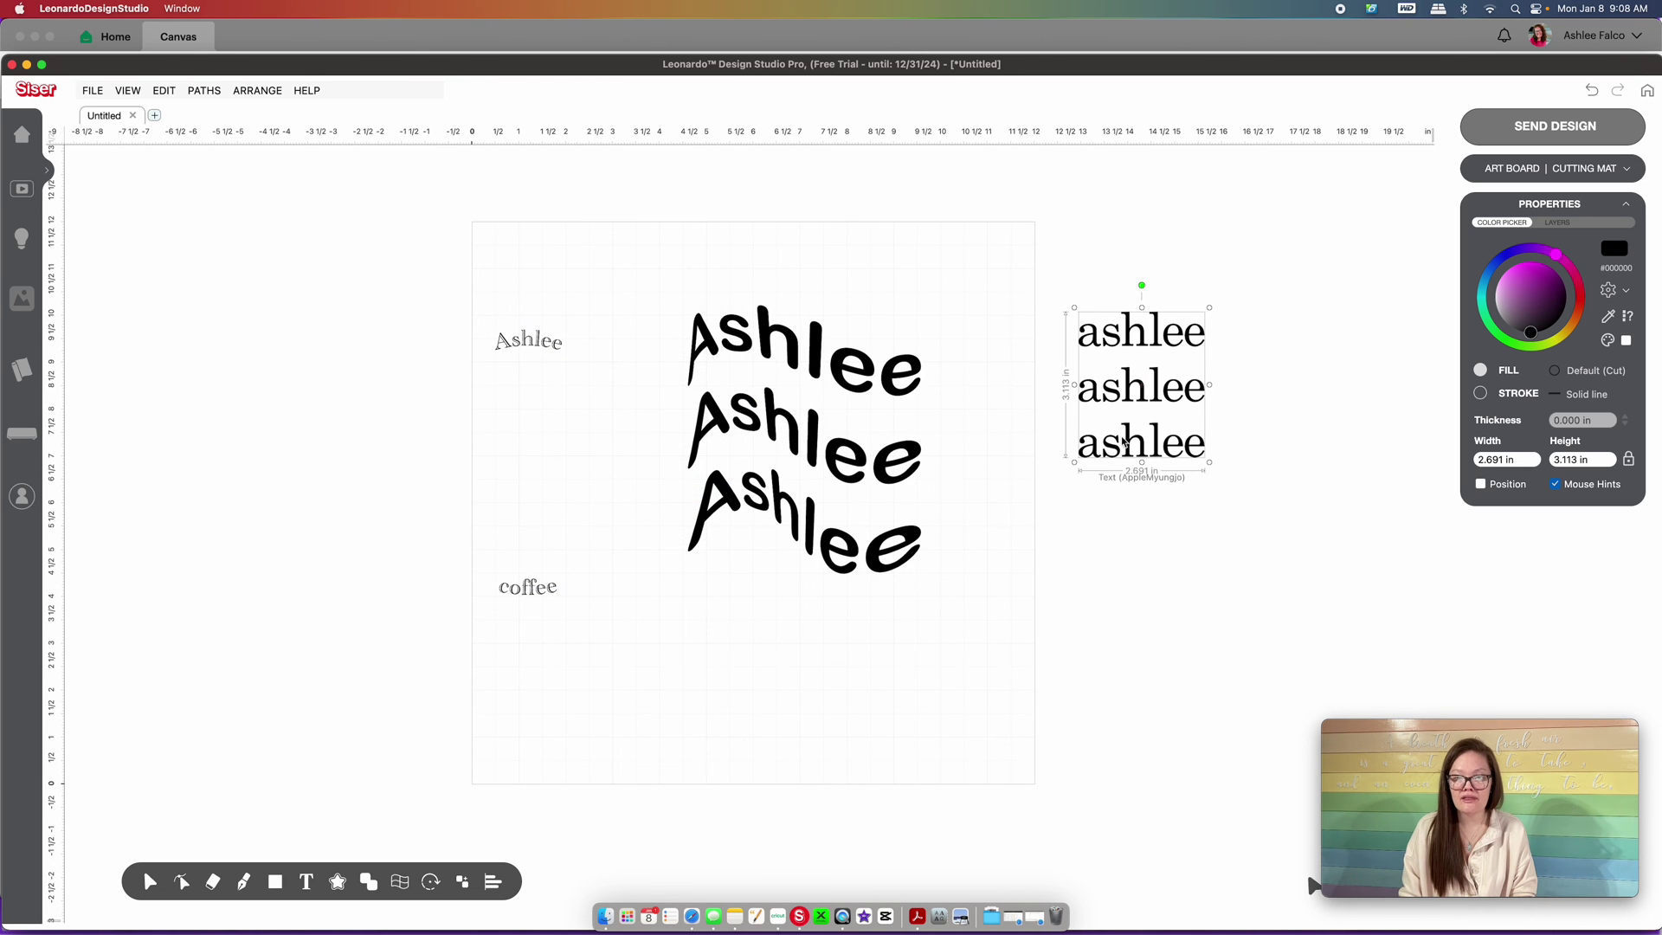
{"action": "left_click", "coordinate": [896, 414]}
{"action": "left_click_drag", "start_coordinate": [896, 415], "coordinate": [398, 378]}
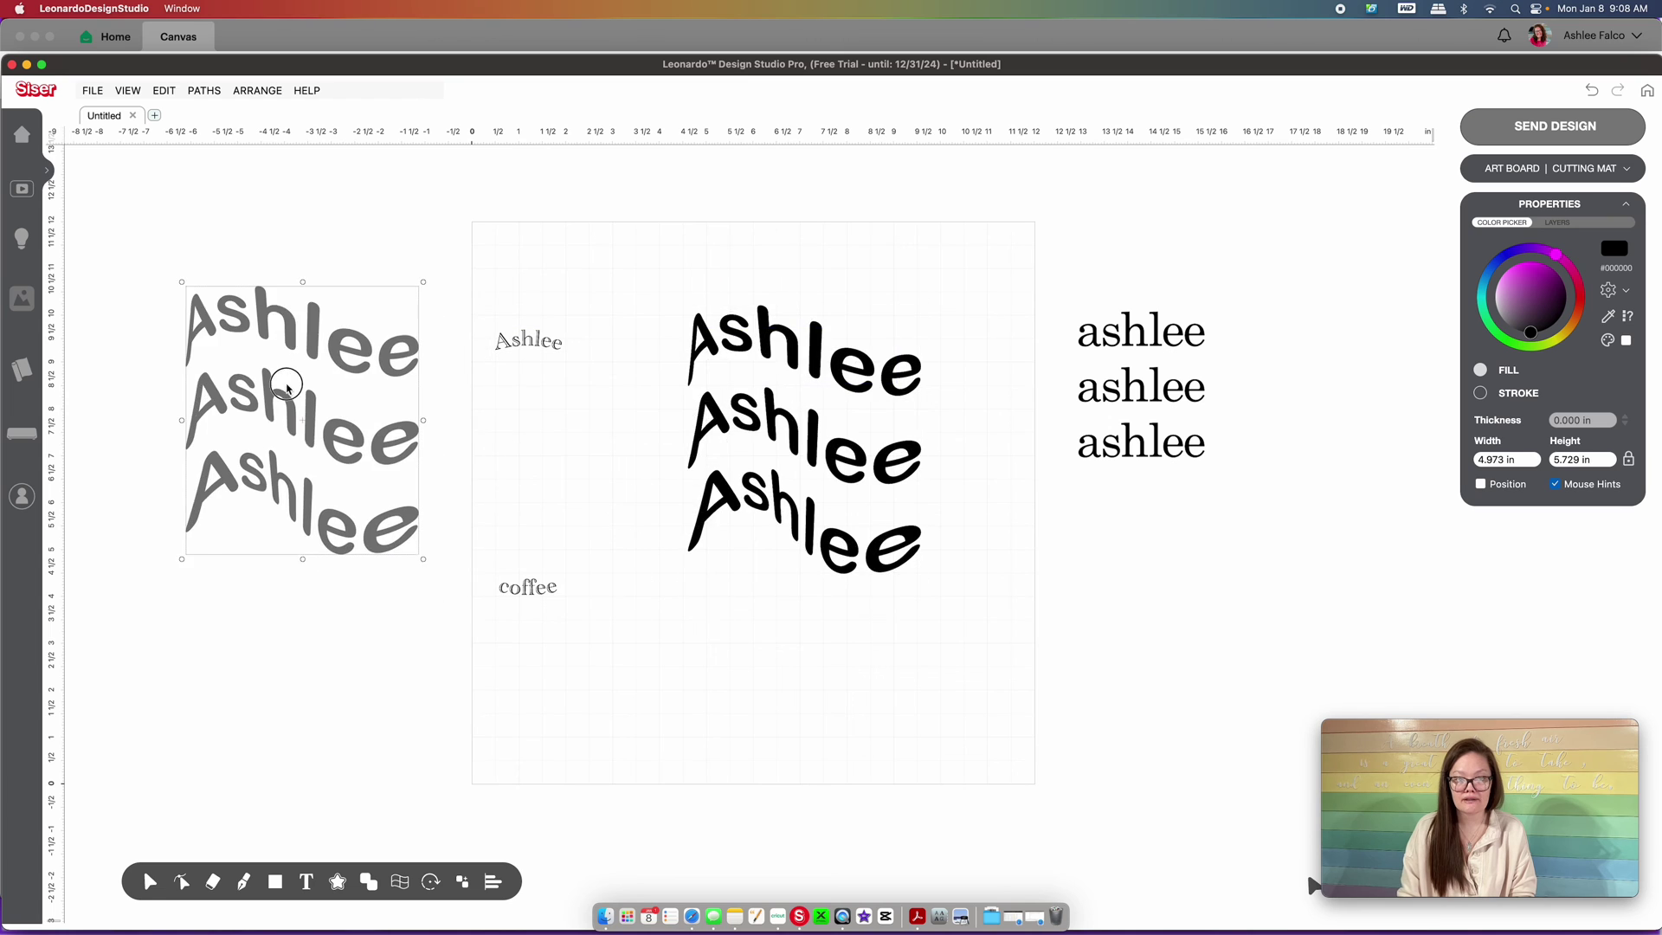
{"action": "left_click", "coordinate": [1164, 412]}
Try the Globe Warp on the lowercase three-line text with a slight adjustment to its upper curve, and undo the warp
{"action": "left_click", "coordinate": [399, 881]}
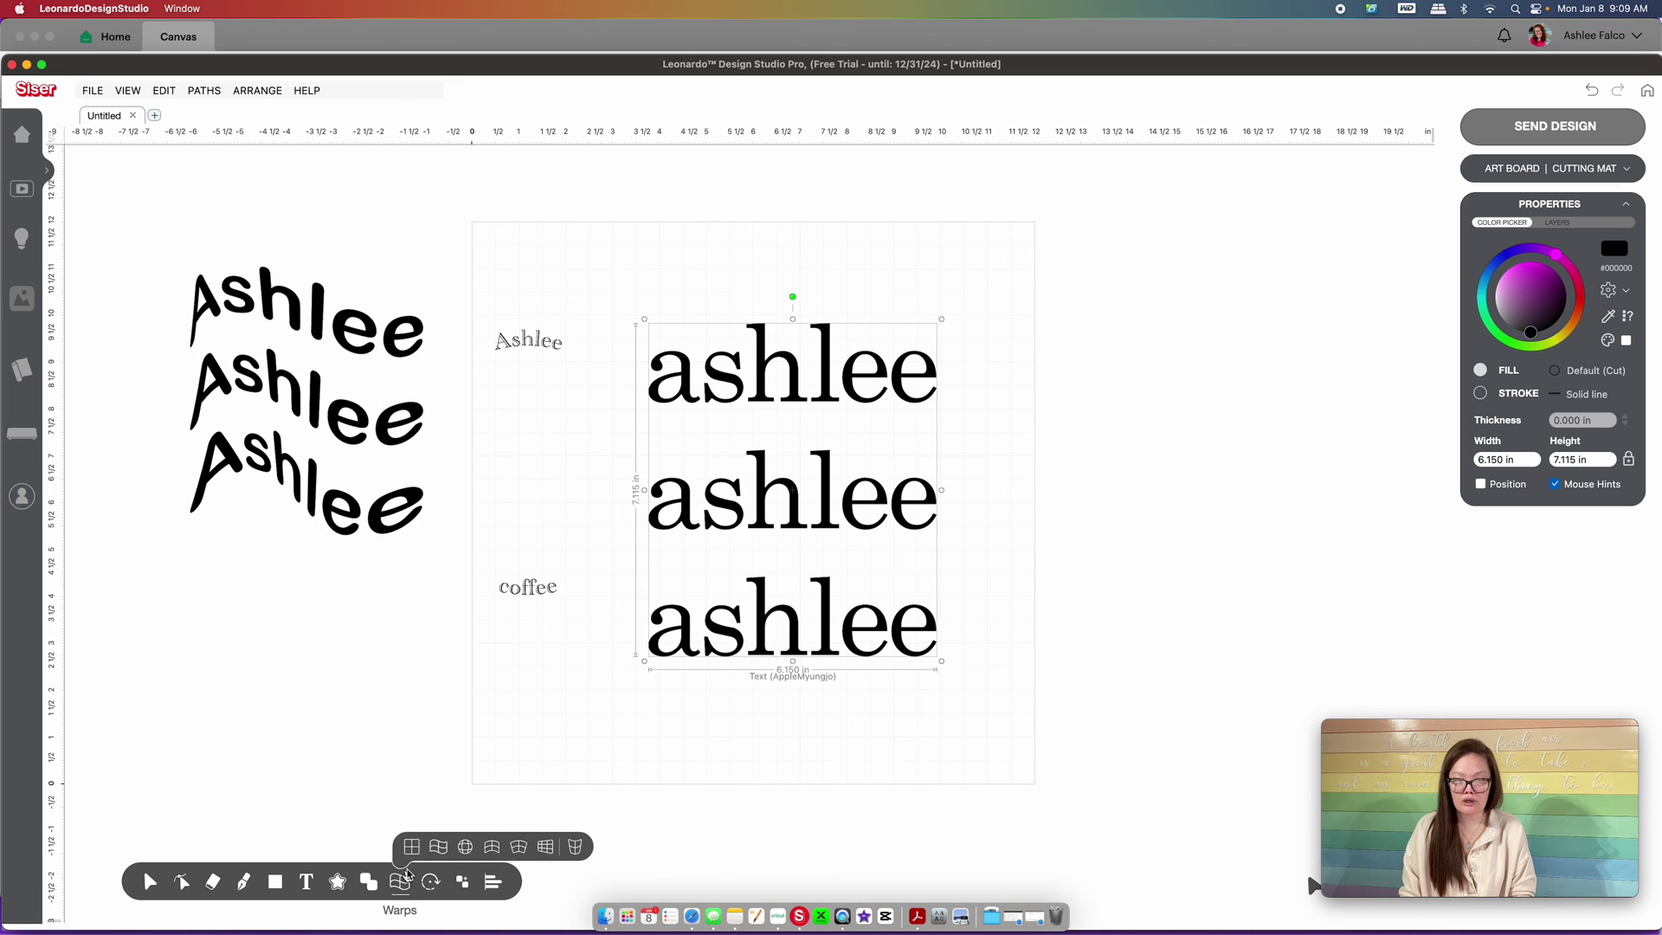
{"action": "left_click", "coordinate": [465, 846]}
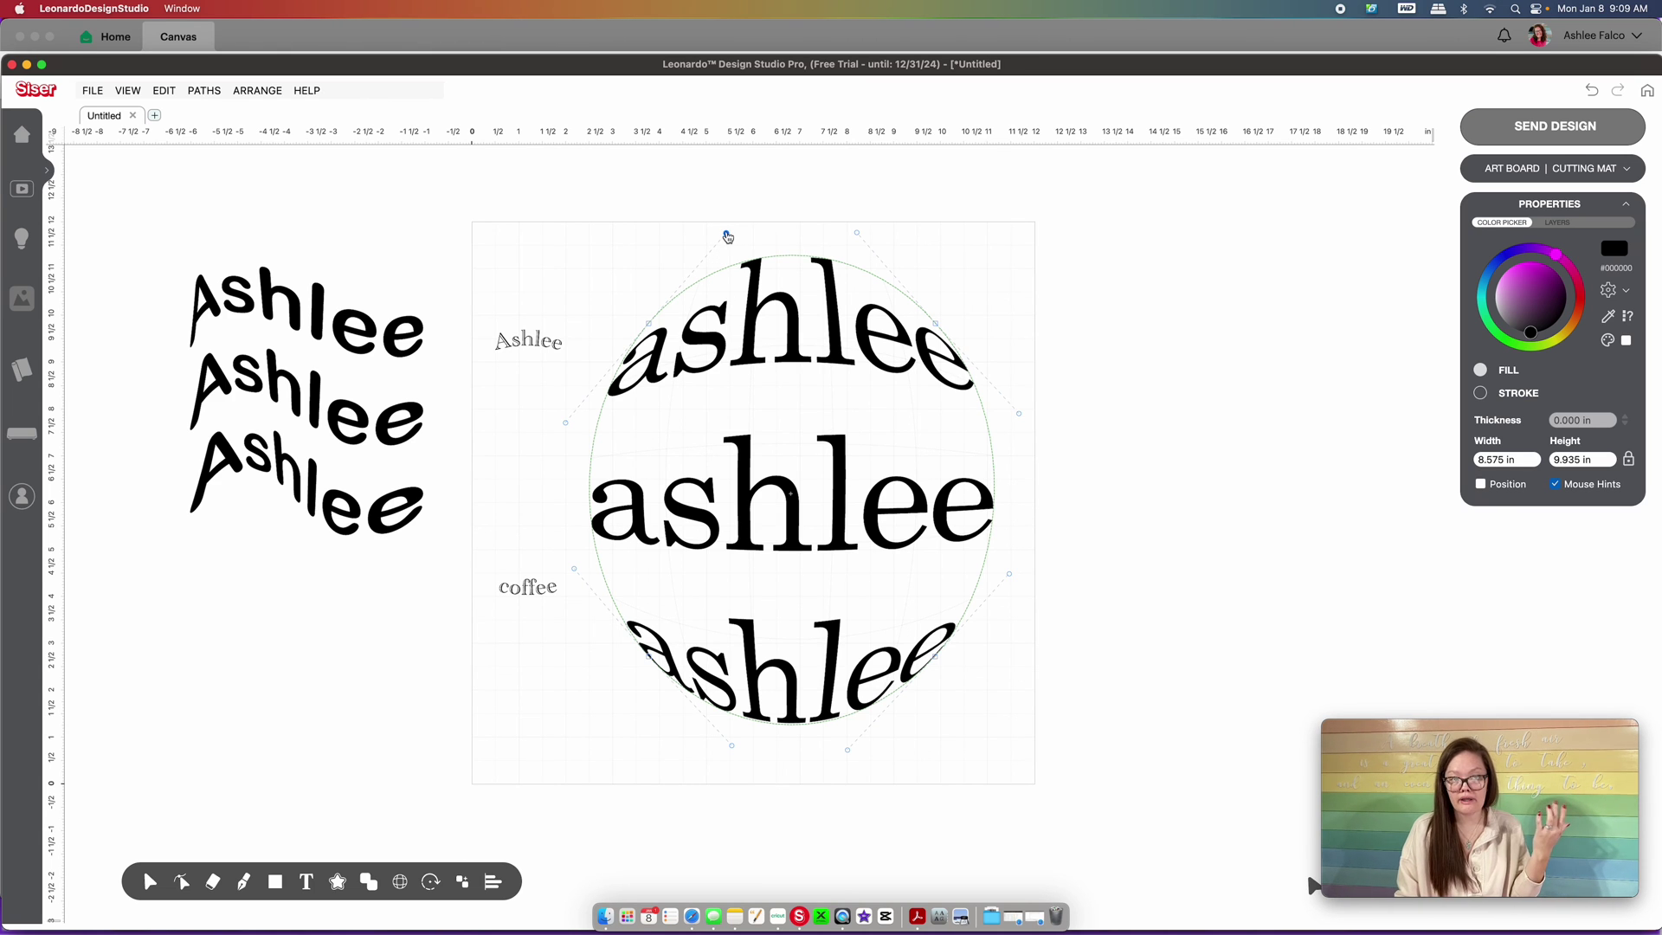
{"action": "mouse_move", "coordinate": [727, 237]}
{"action": "left_mouse_down"}
{"action": "mouse_move", "coordinate": [738, 306]}
{"action": "mouse_move", "coordinate": [730, 228]}
{"action": "left_mouse_up"}
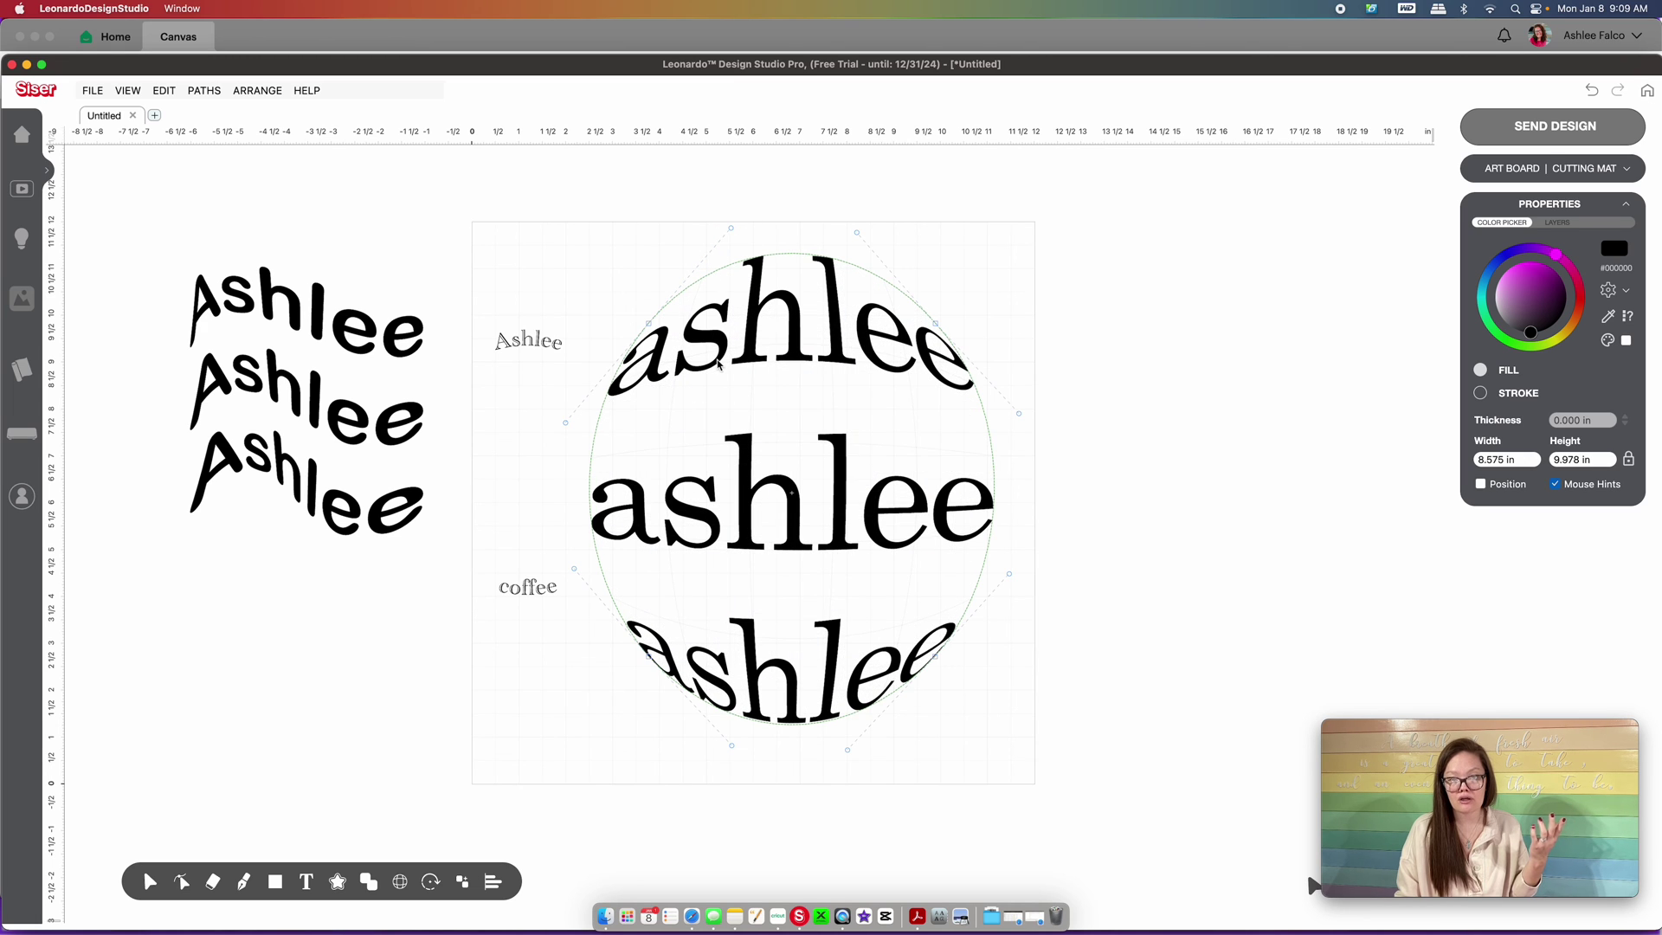
{"action": "key", "text": "super+z"}
{"action": "key", "text": "super+z"}
{"action": "key", "text": "super+z"}
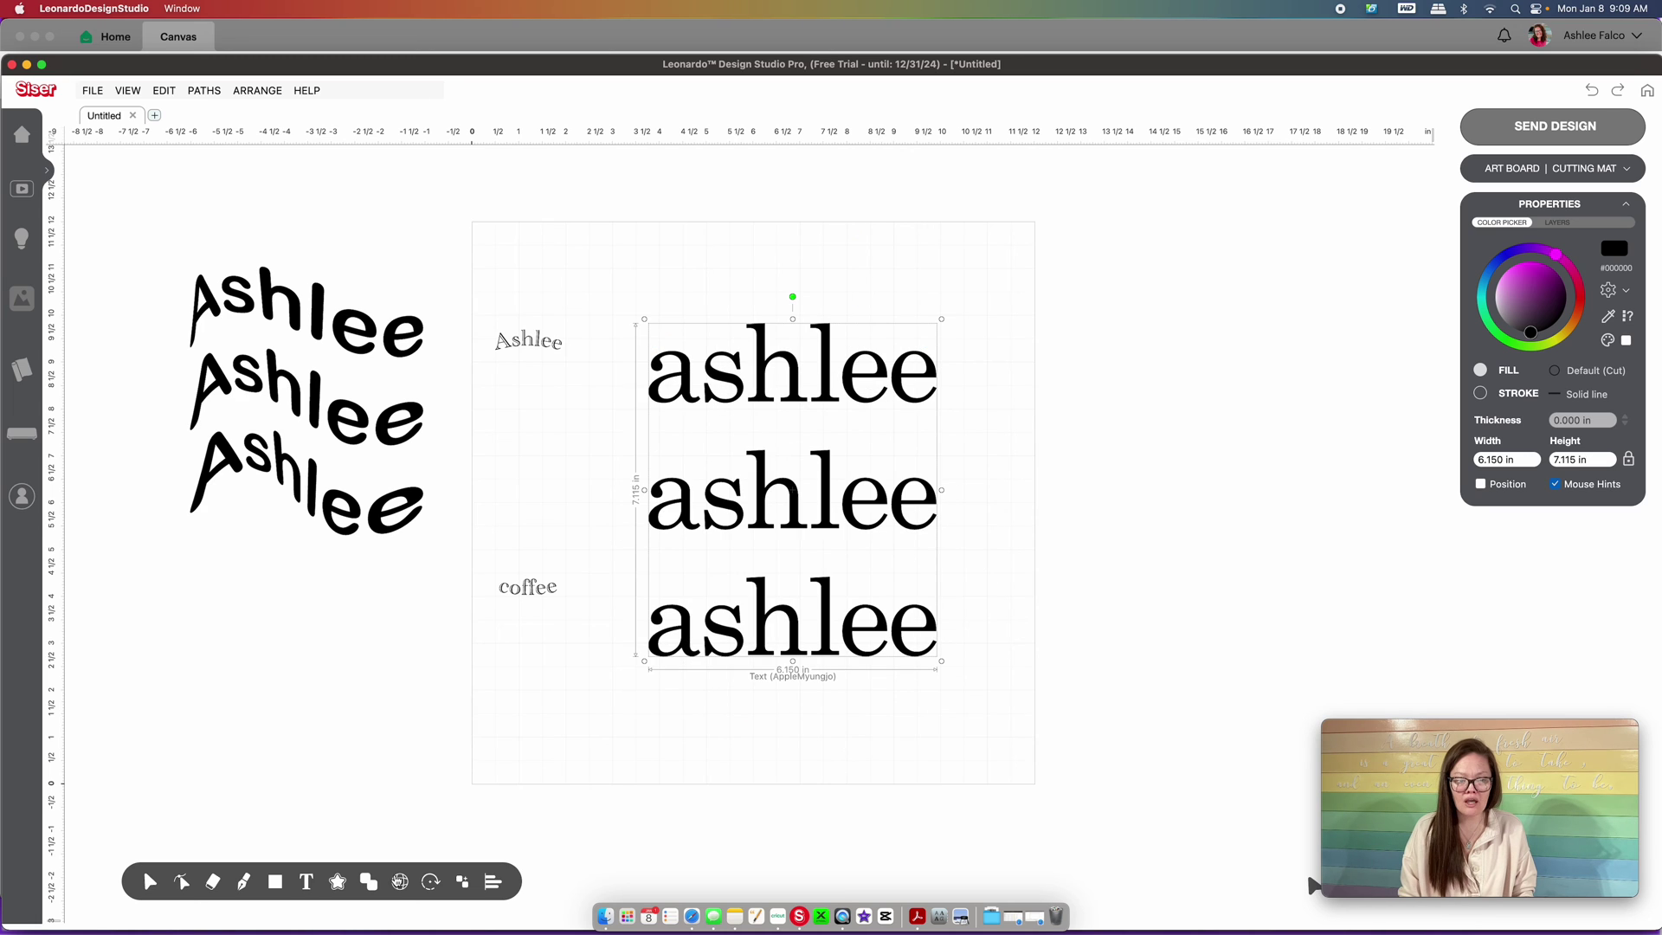
Apply the arch warp to the lowercase text and try another warp style, stretching it to about 12.70 by 8.34 in beside the artboard
{"action": "mouse_move", "coordinate": [402, 879]}
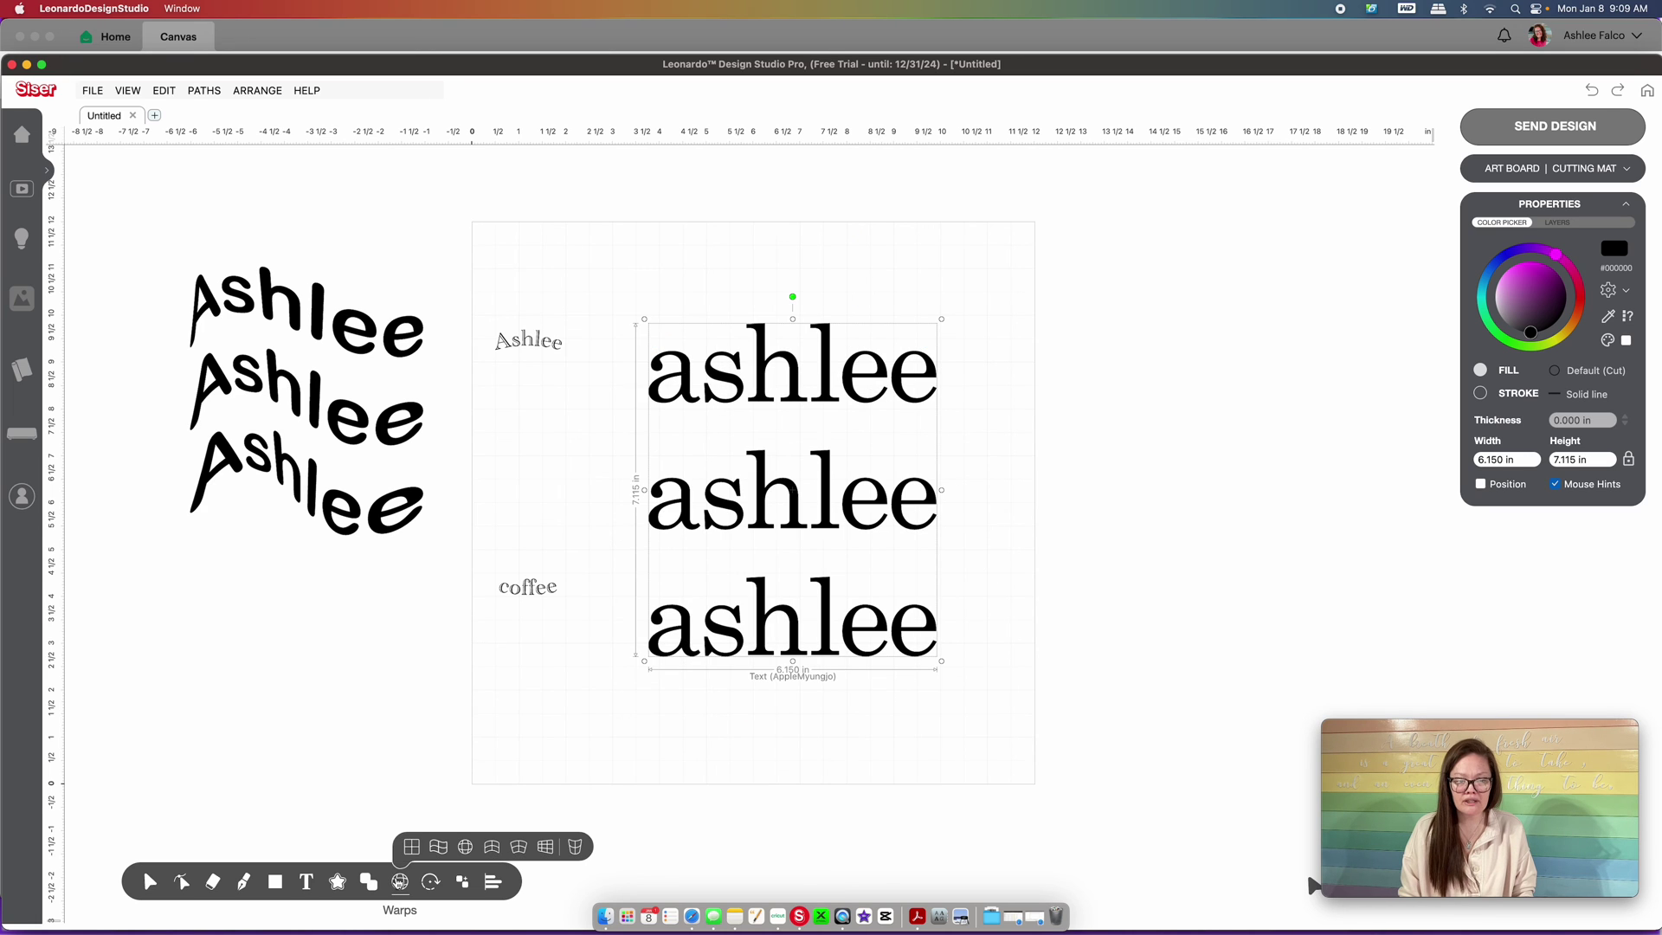
{"action": "left_click", "coordinate": [498, 850]}
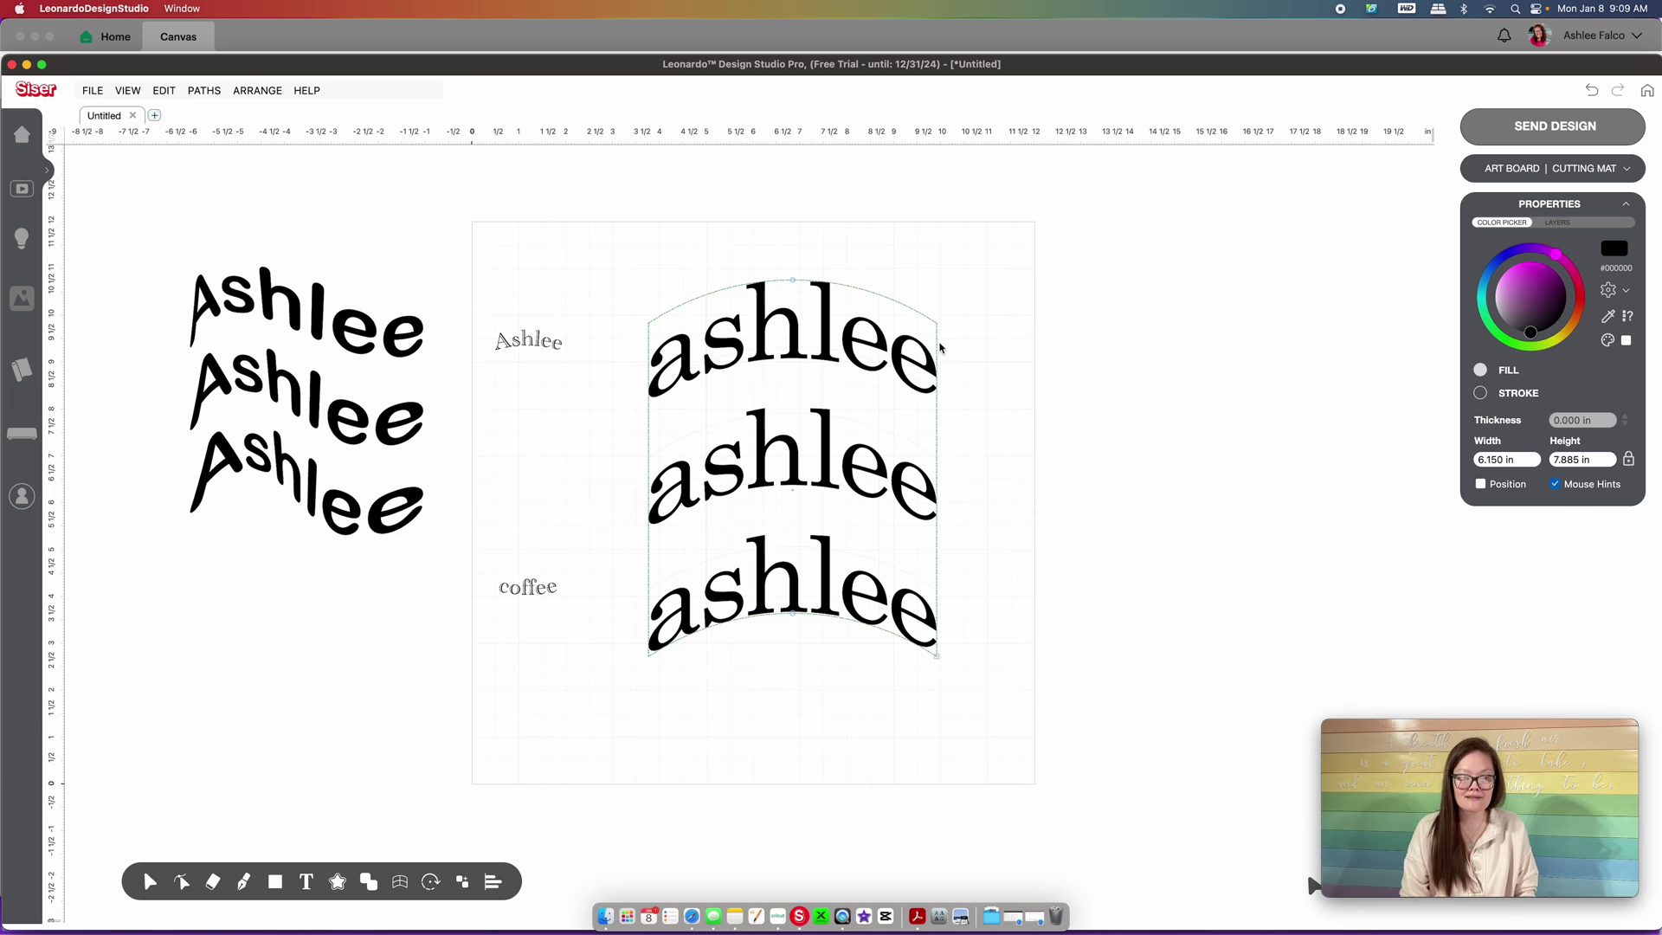
{"action": "left_click", "coordinate": [400, 881]}
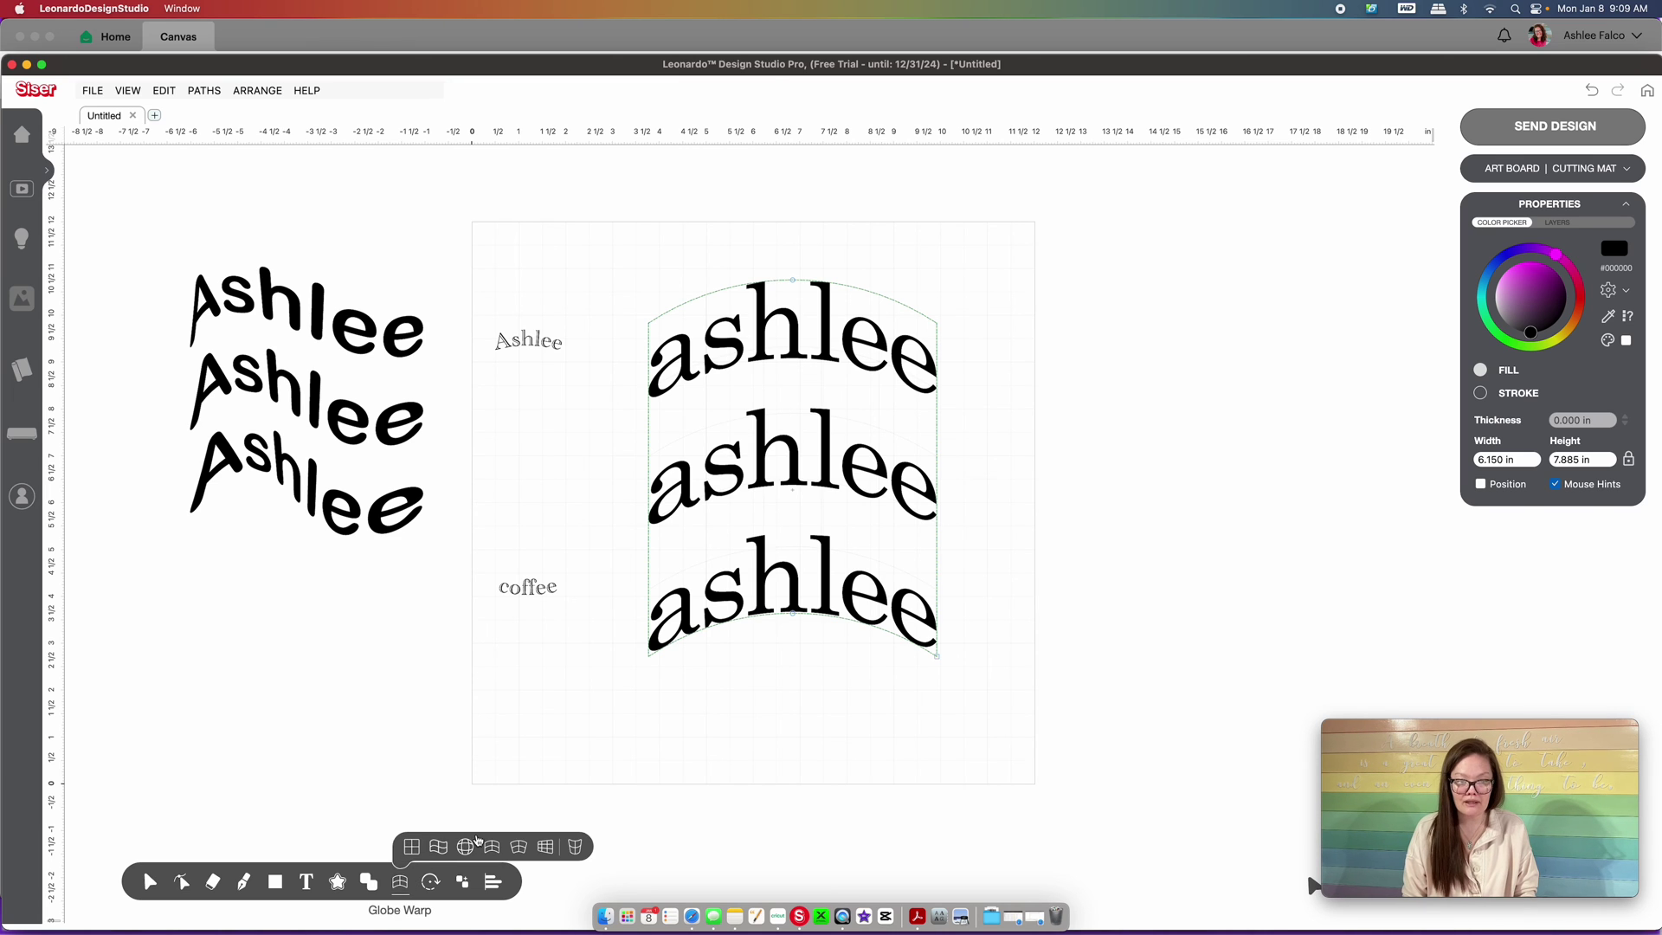
{"action": "left_click", "coordinate": [537, 849]}
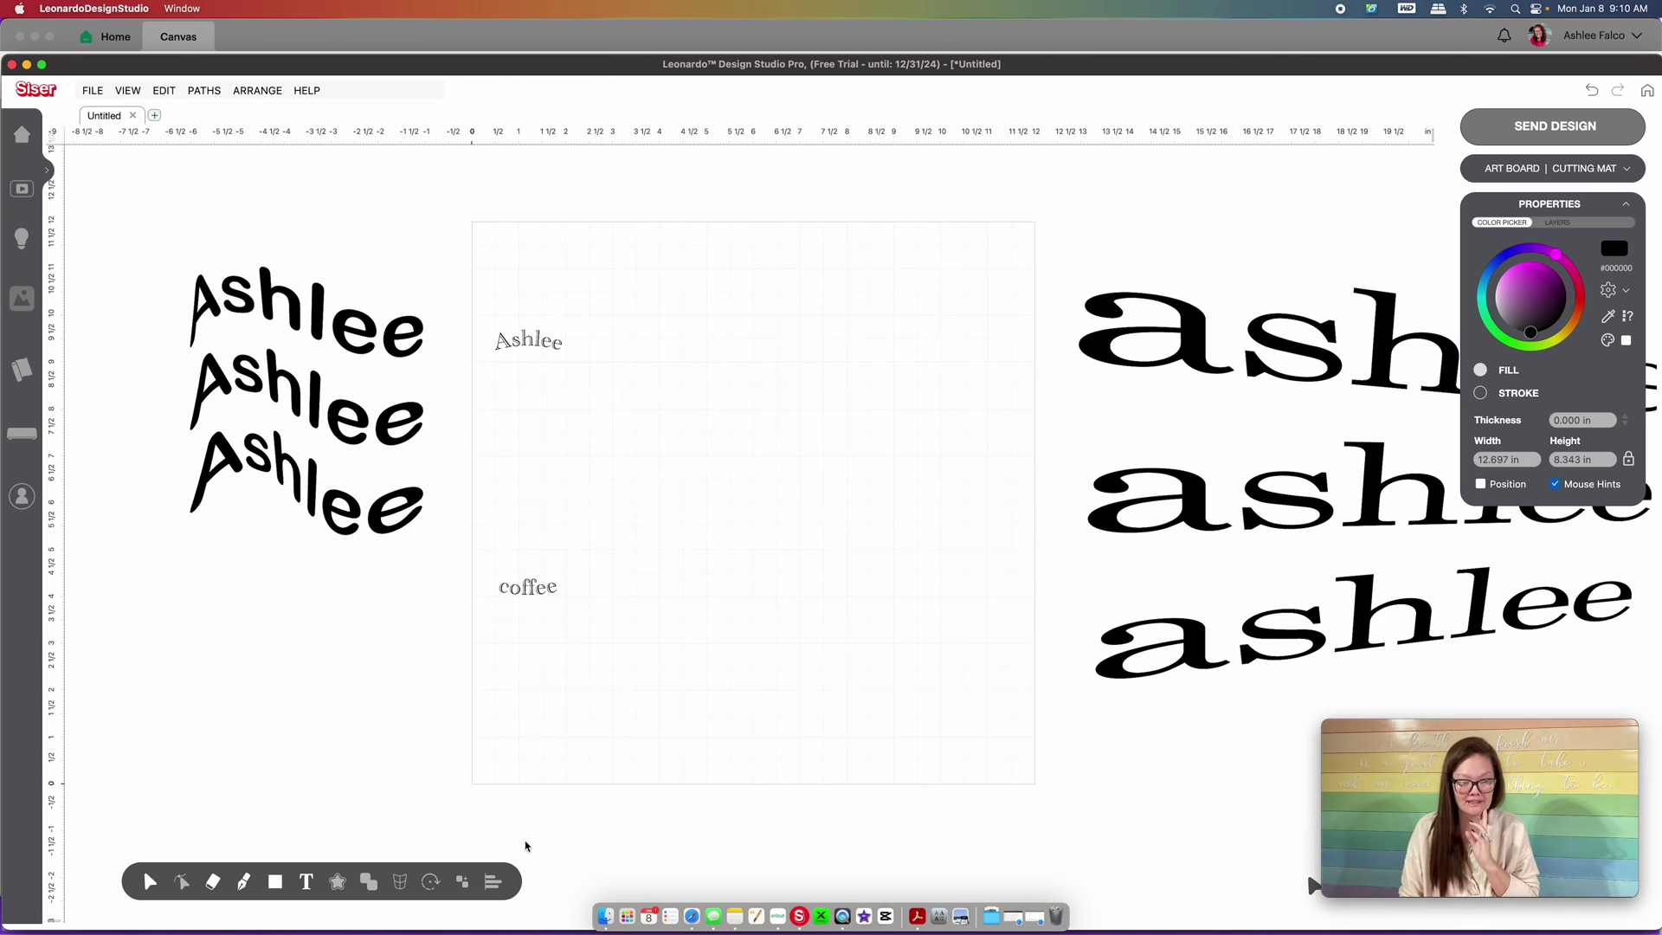
Add the text "Hello" in the Crossfit Demo font and move it slightly up on the artboard
{"action": "left_click", "coordinate": [307, 881]}
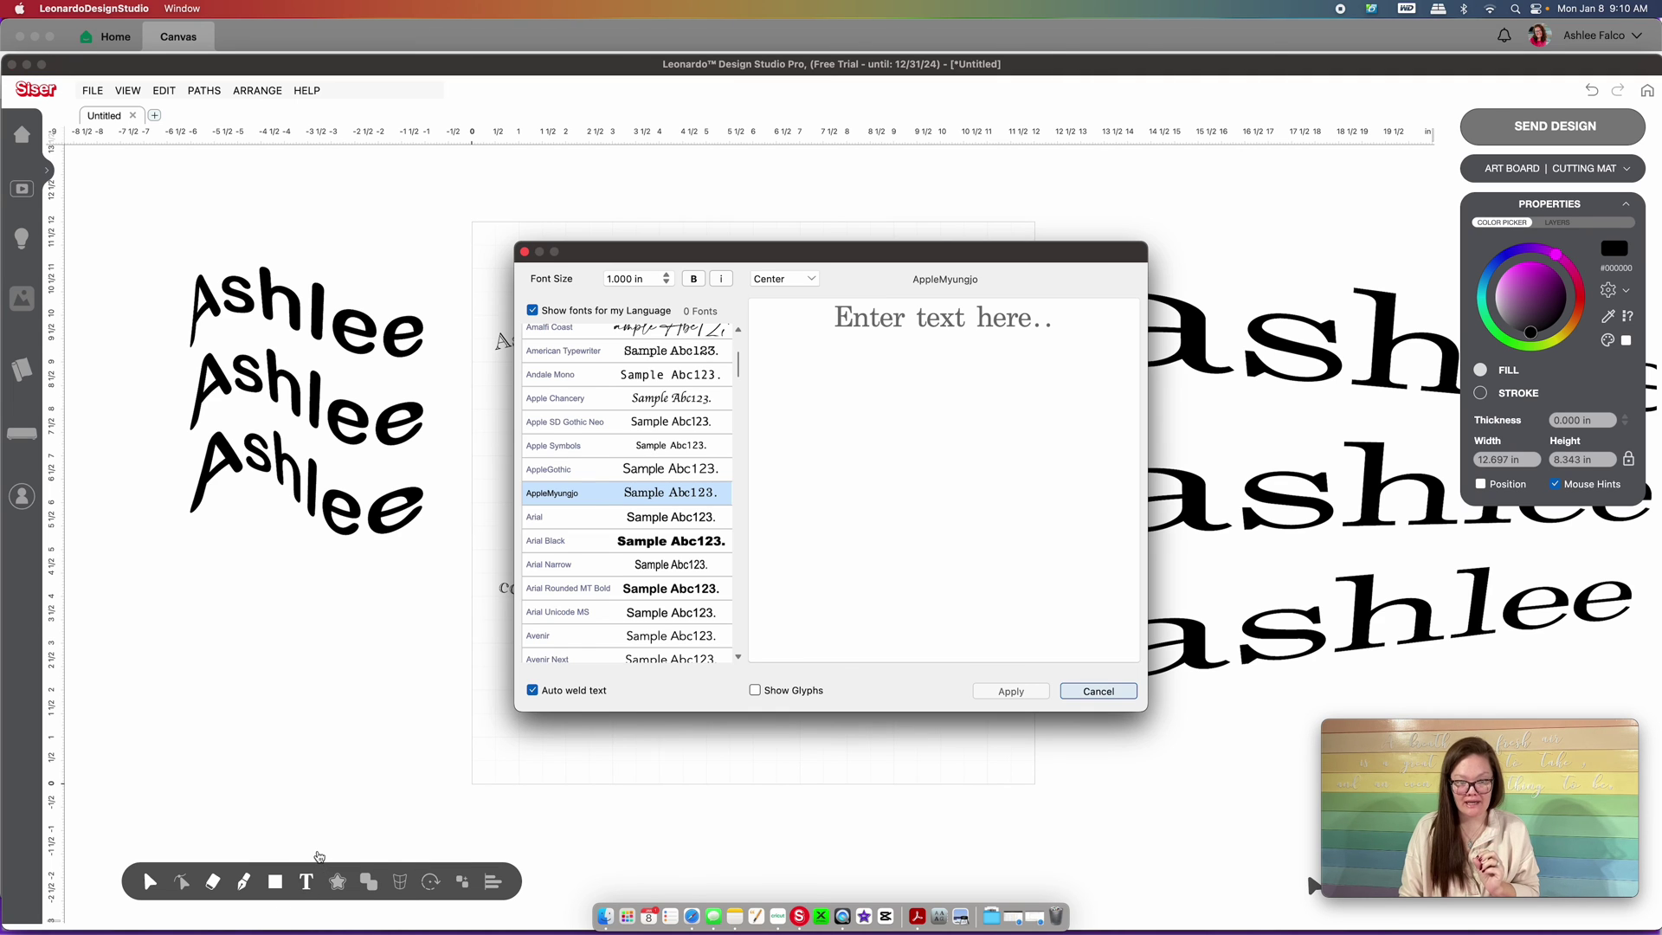
{"action": "left_click", "coordinate": [852, 518]}
{"action": "type", "text": "Hello"}
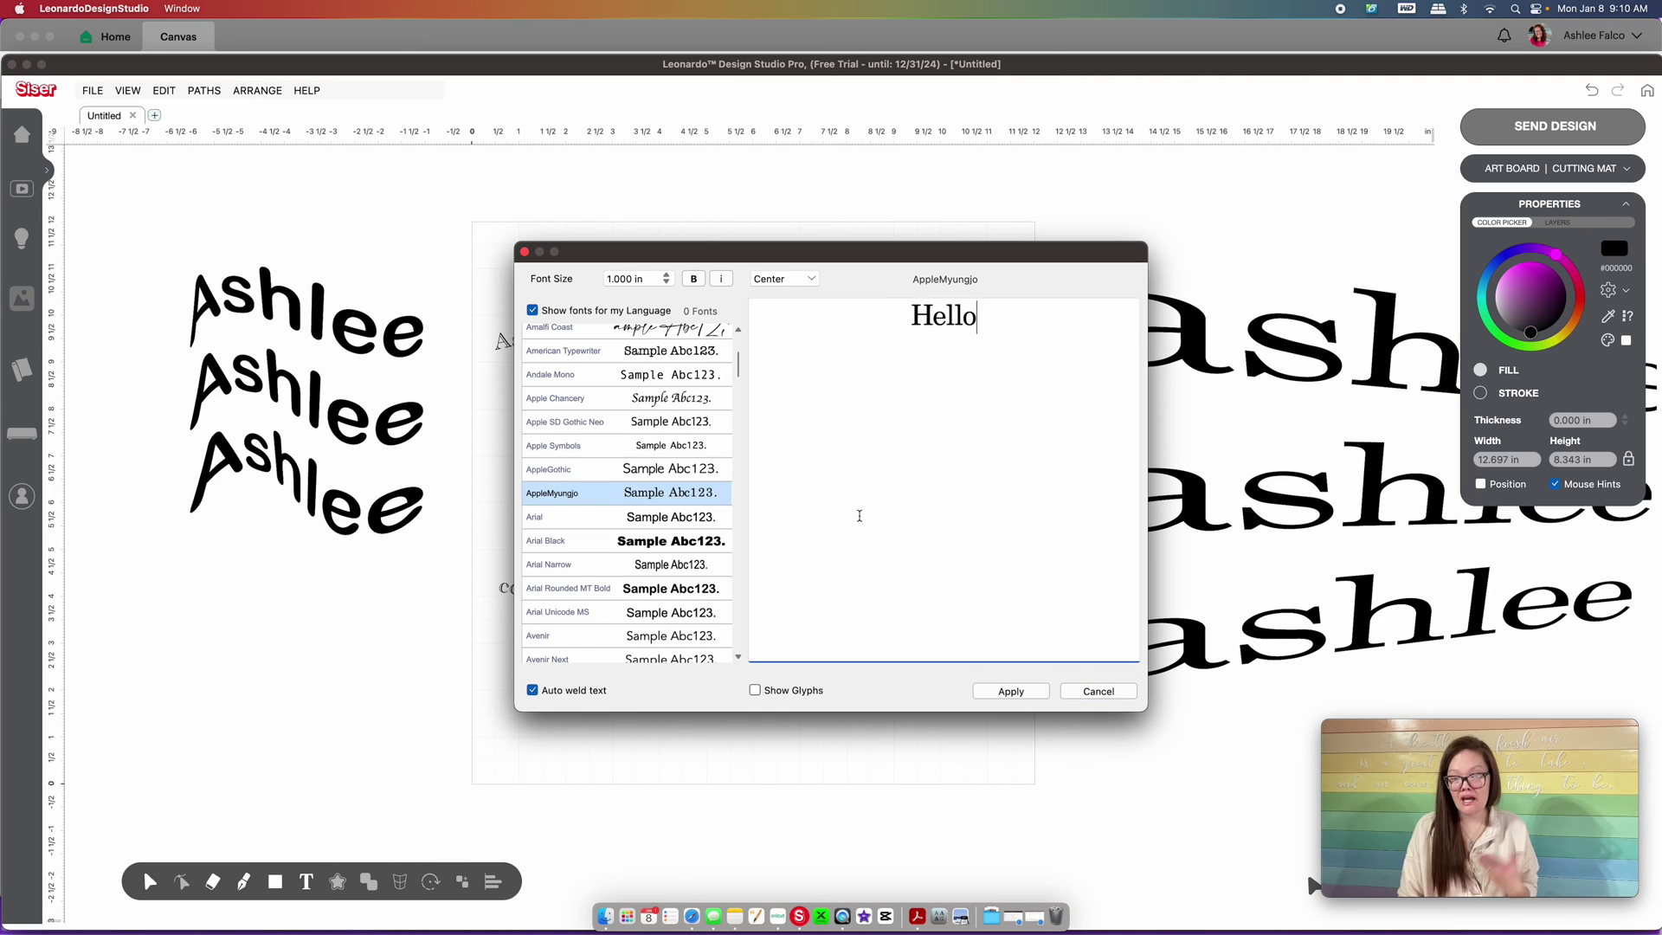
{"action": "left_click", "coordinate": [674, 542]}
{"action": "scroll", "coordinate": [690, 599], "scroll_direction": "down", "scroll_amount": 10}
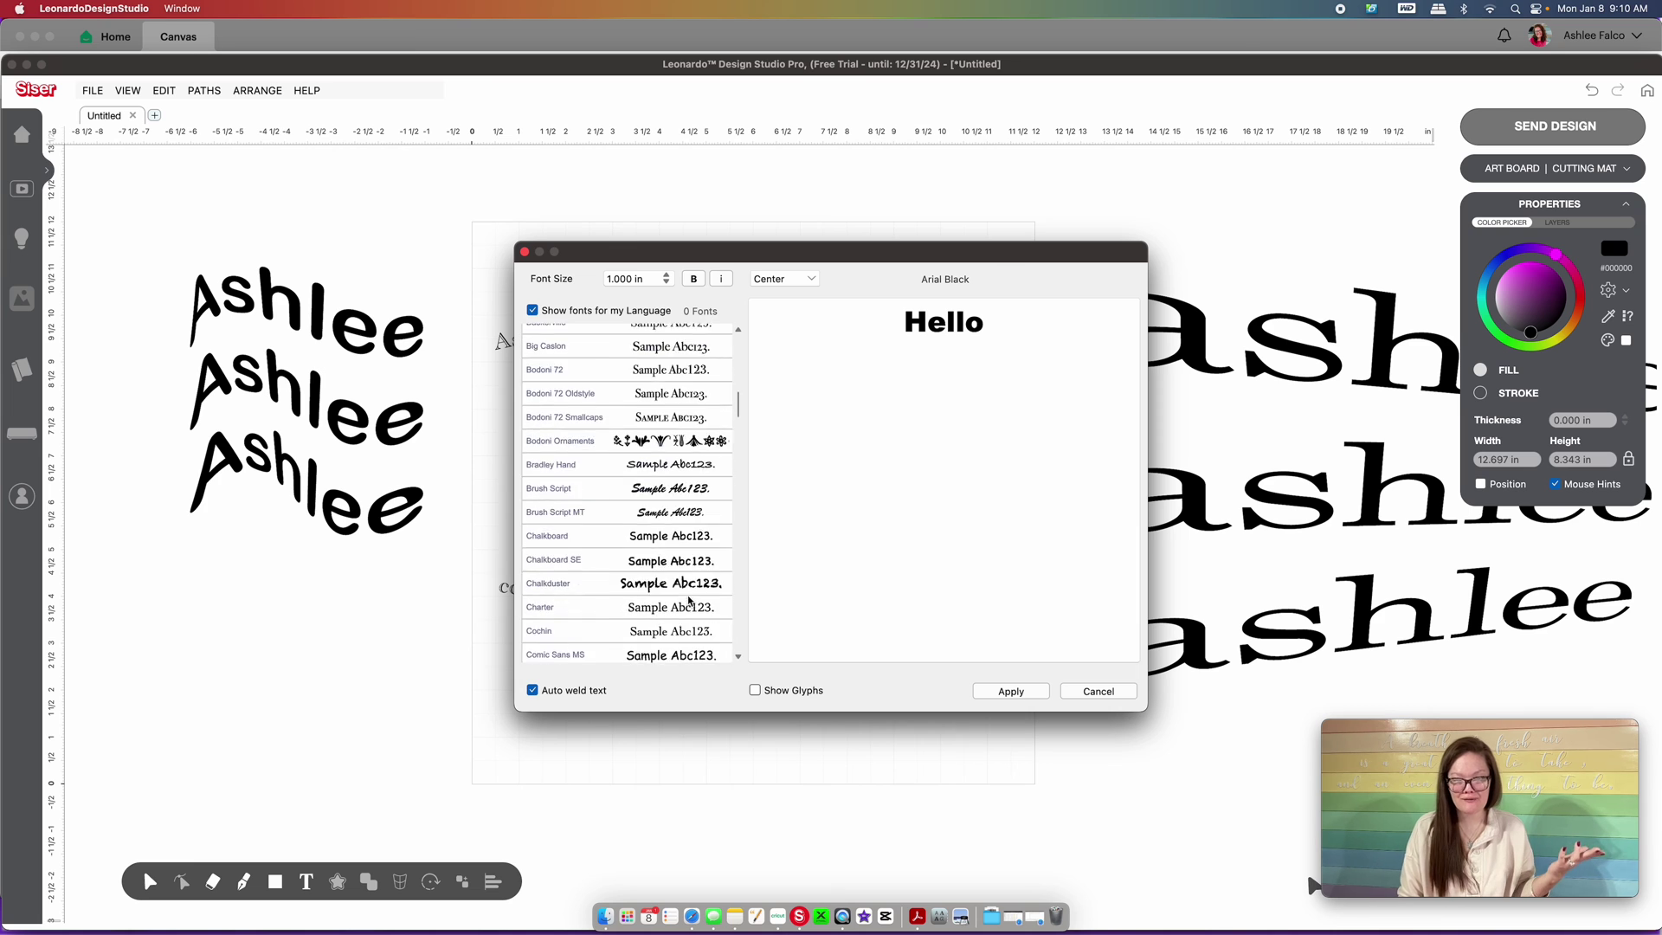
{"action": "left_click", "coordinate": [671, 534]}
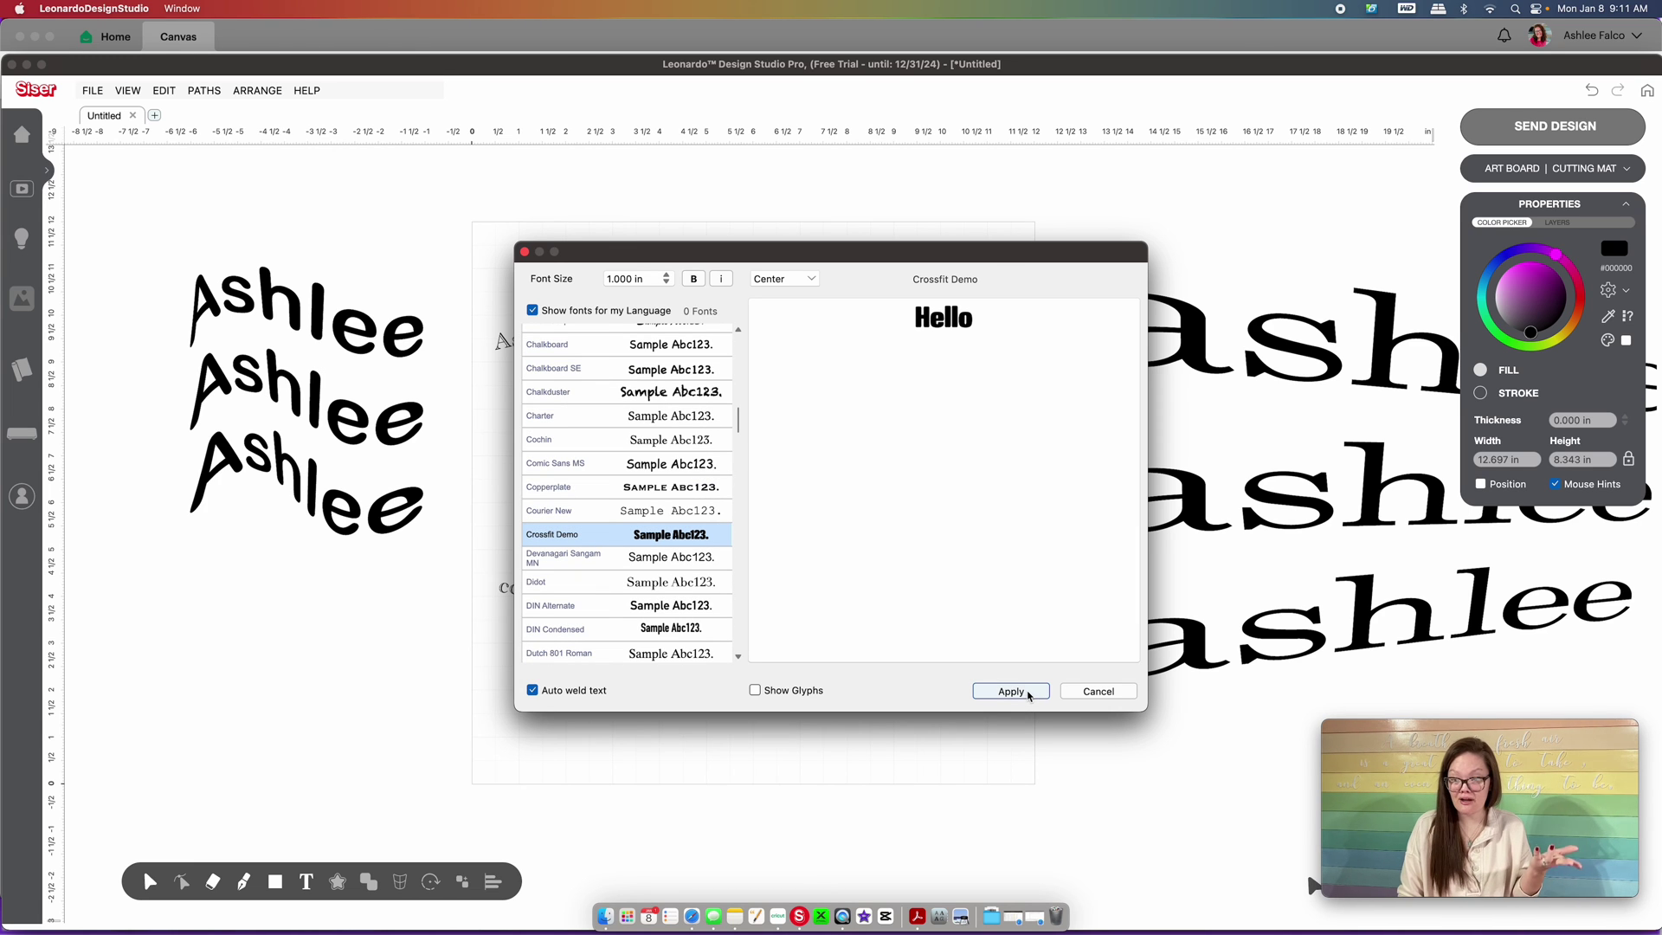
{"action": "left_click", "coordinate": [1010, 690]}
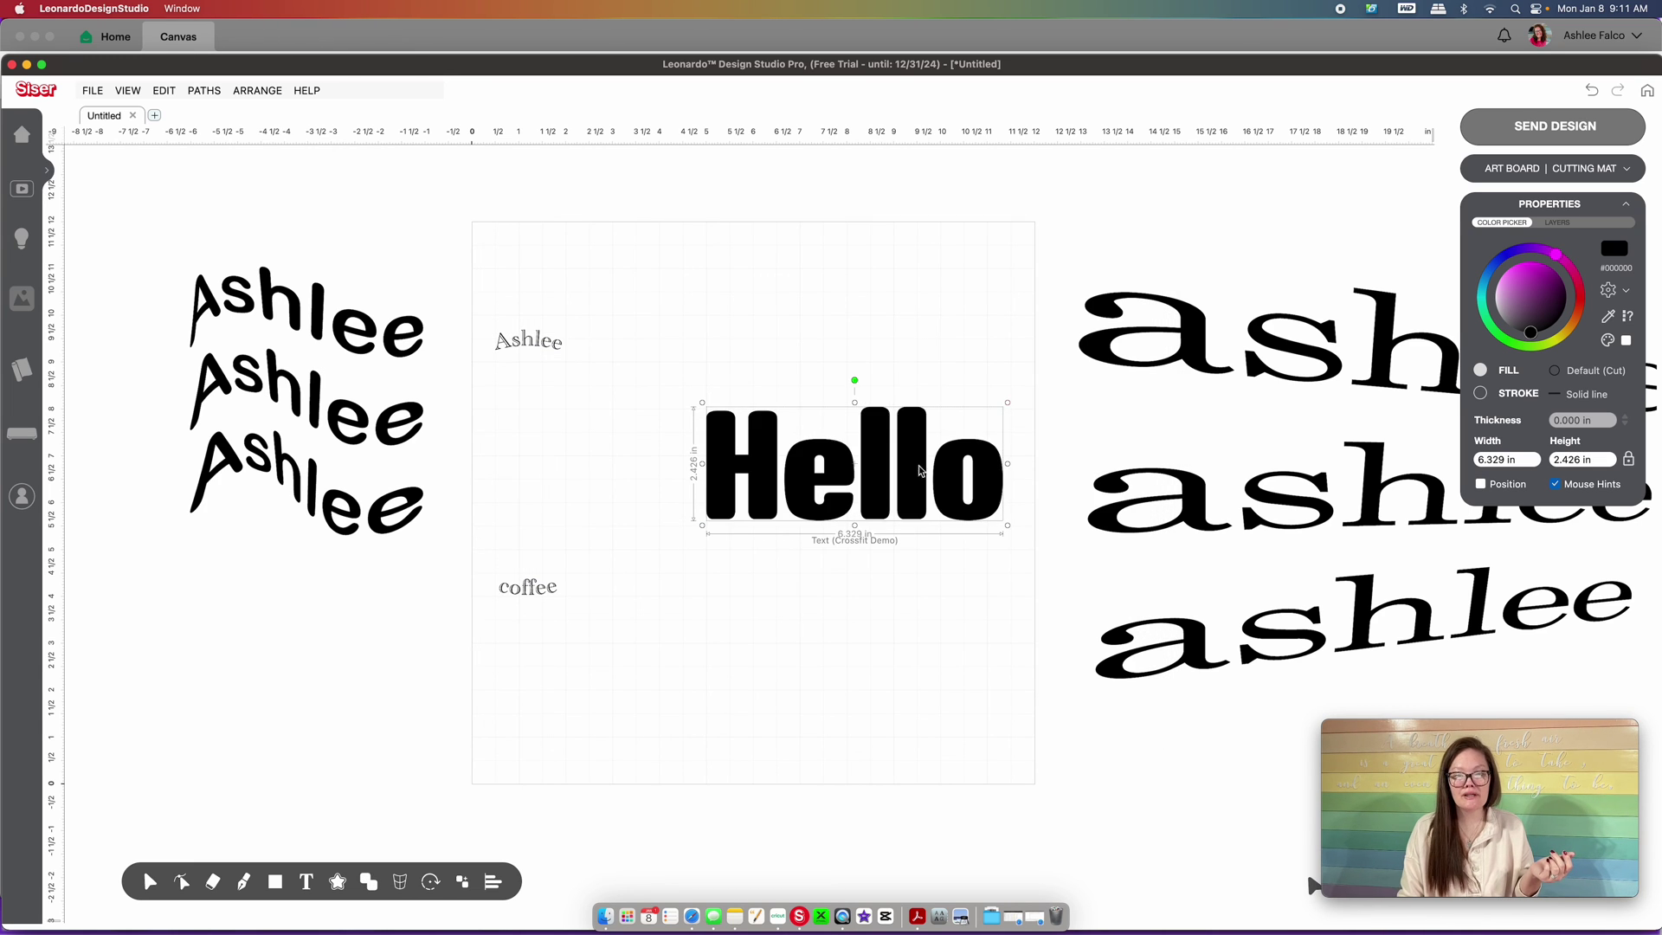
{"action": "left_click_drag", "start_coordinate": [911, 454], "coordinate": [901, 399]}
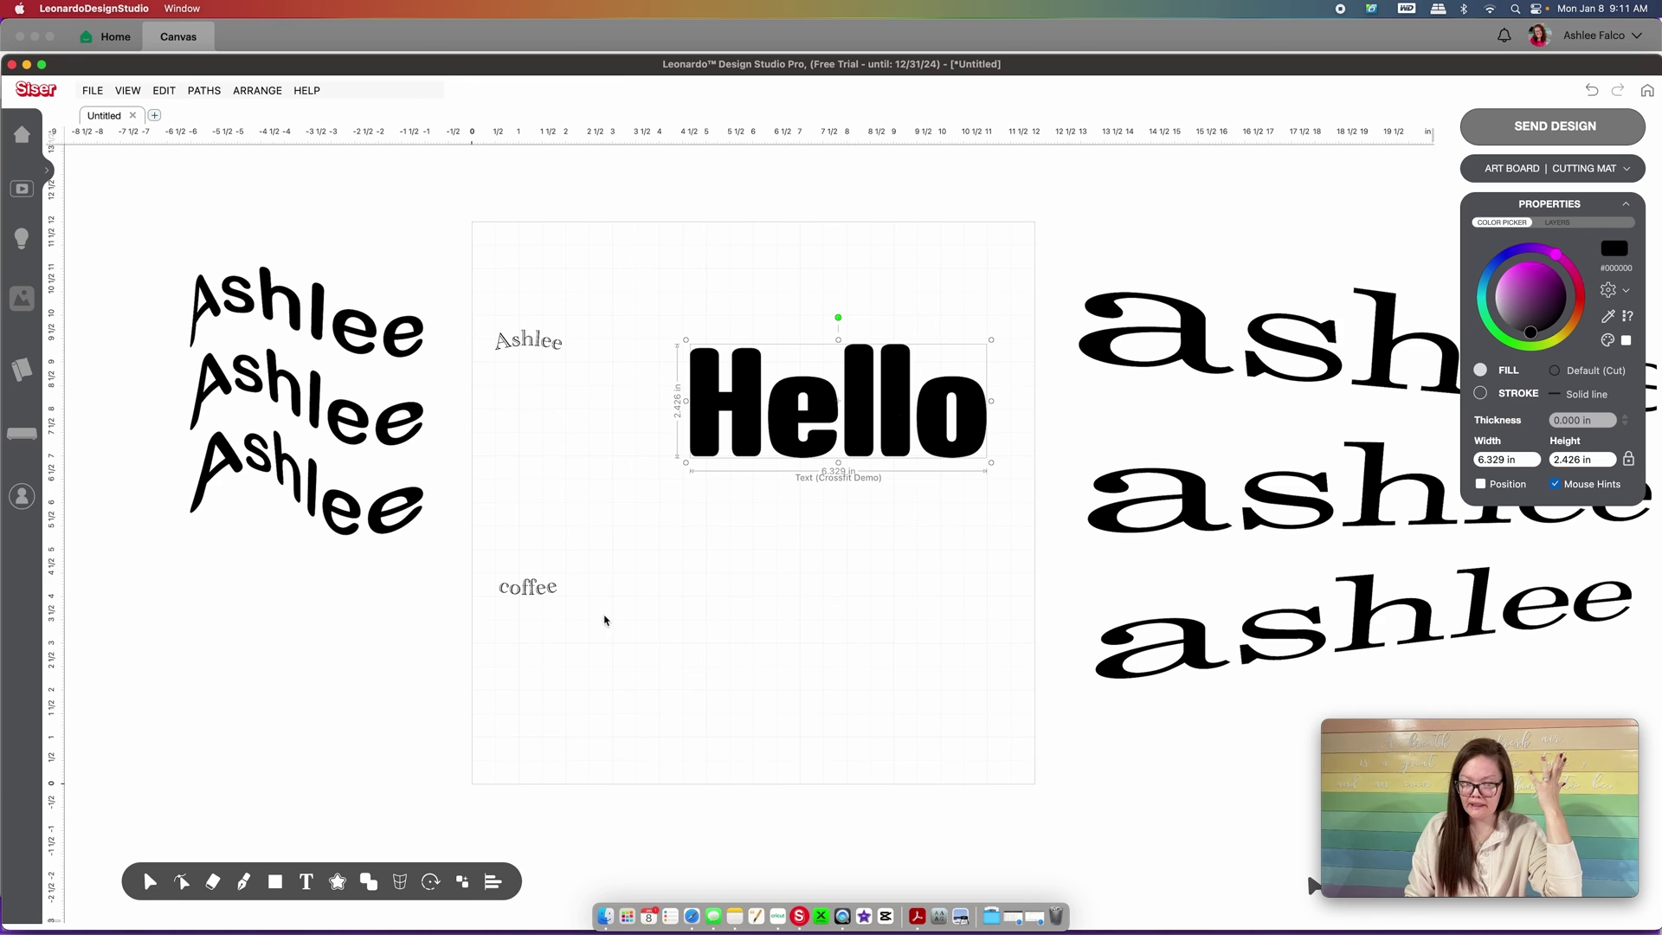
Start a Cone Warp on the Hello text with a 6 in top diameter, 2 in bottom diameter and 3 in length
{"action": "left_click", "coordinate": [400, 881]}
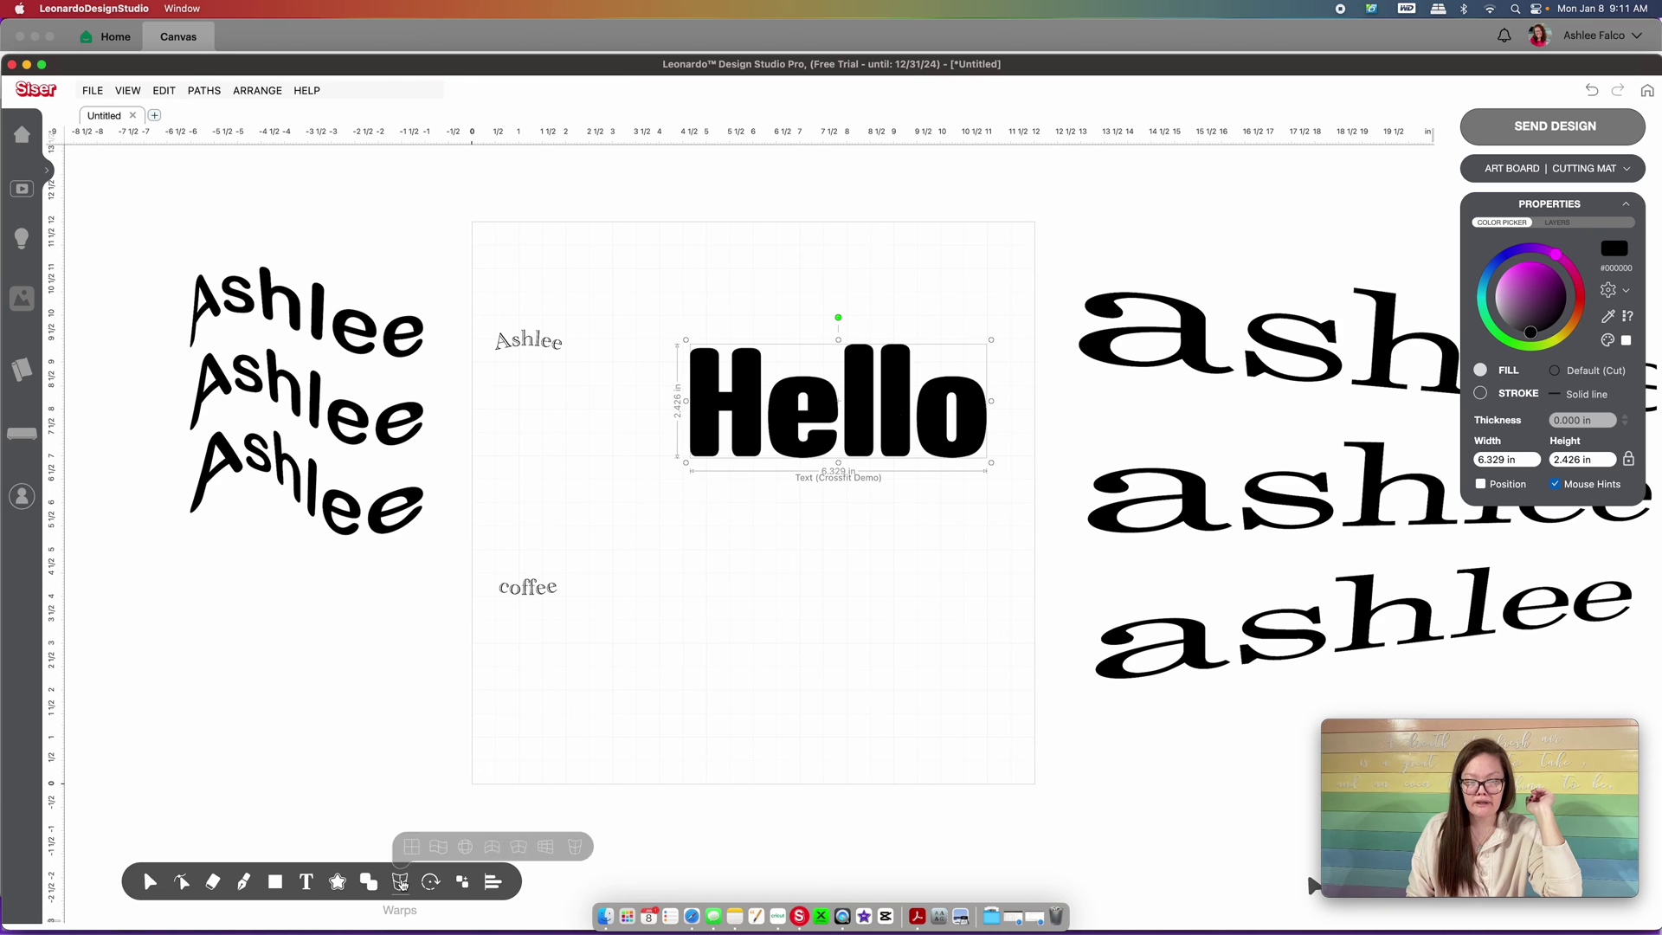
{"action": "left_click", "coordinate": [578, 848]}
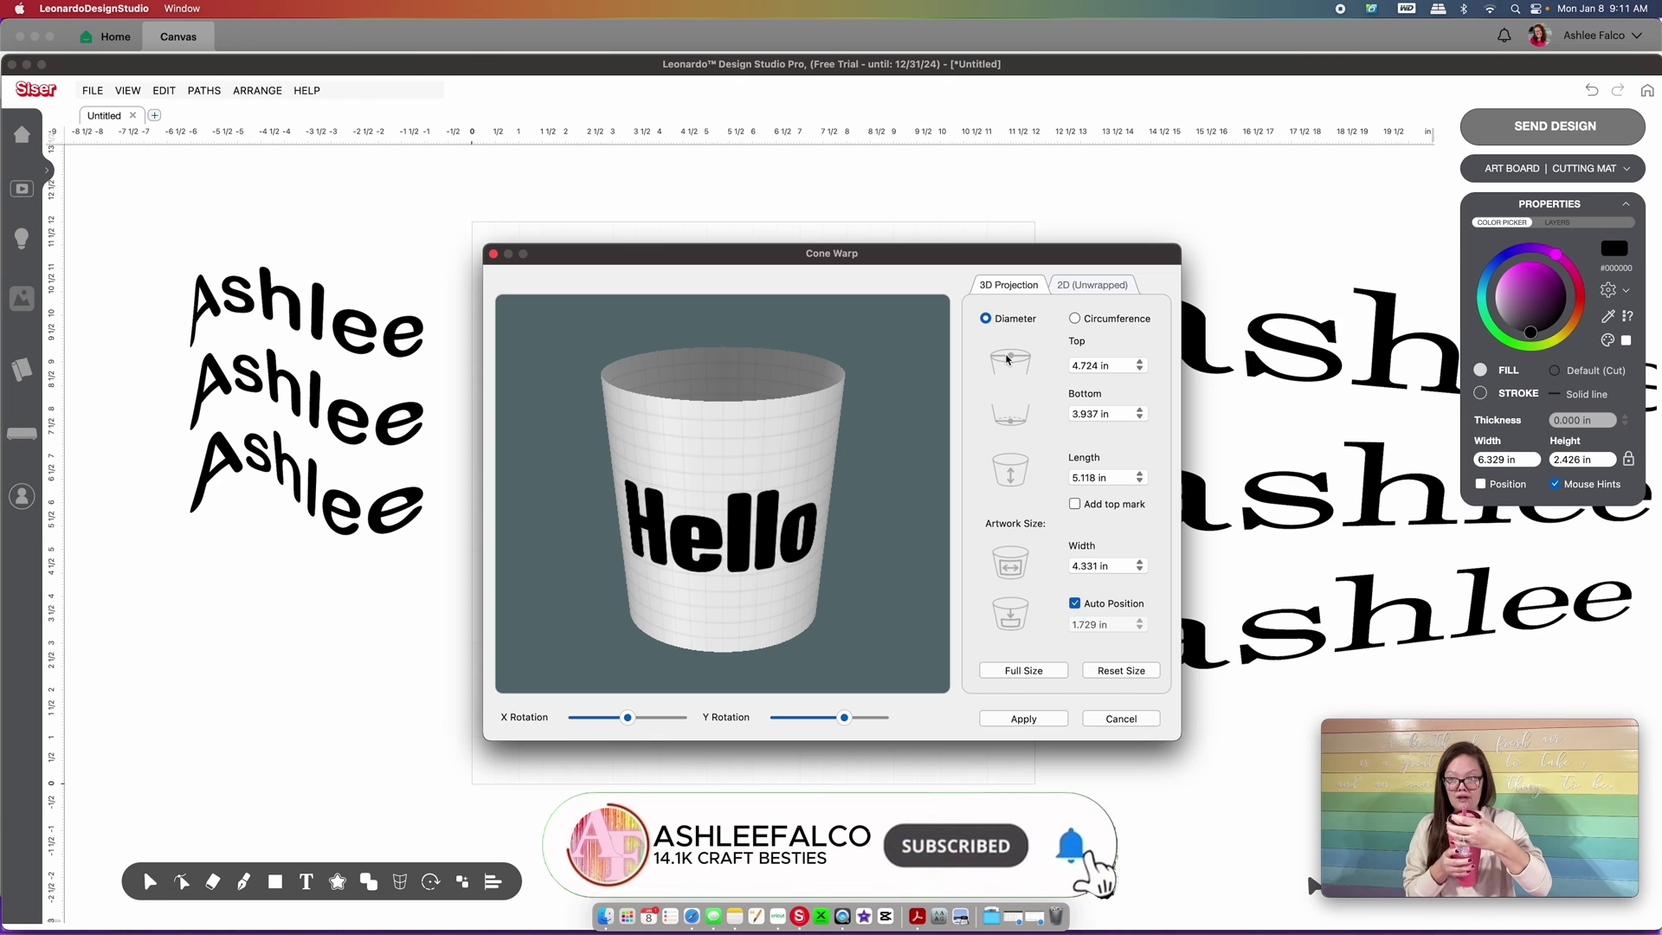
{"action": "double_click", "coordinate": [1098, 367]}
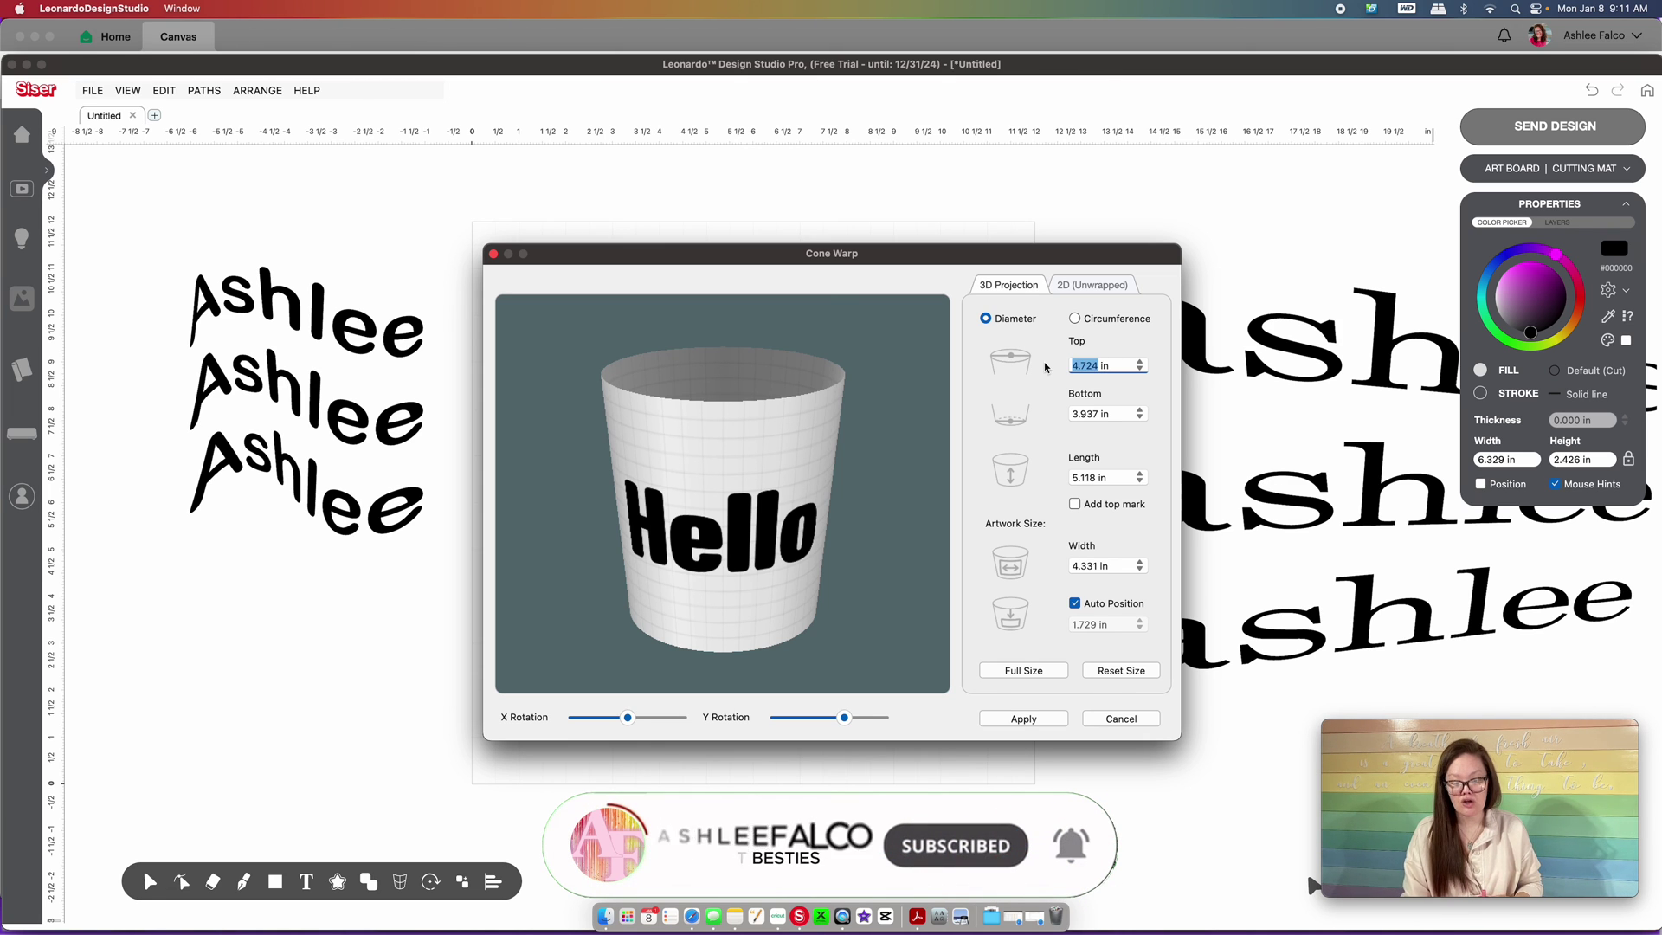
{"action": "type", "text": "6"}
{"action": "key", "text": "Tab"}
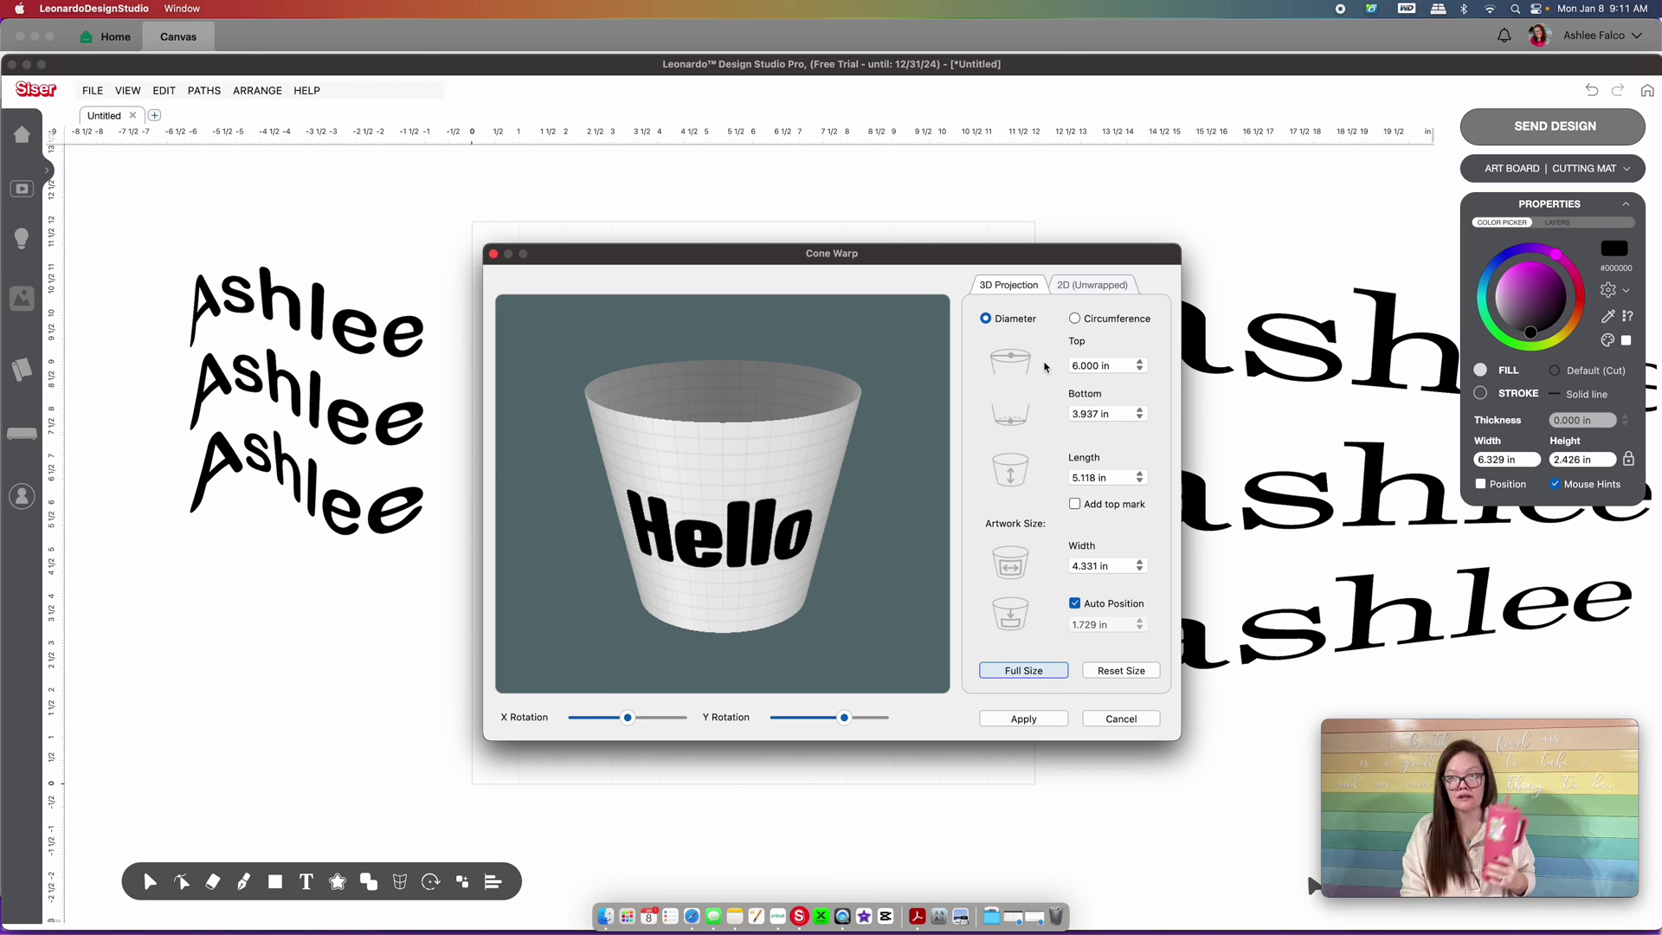
{"action": "double_click", "coordinate": [1098, 413]}
{"action": "type", "text": "2"}
{"action": "key", "text": "Tab"}
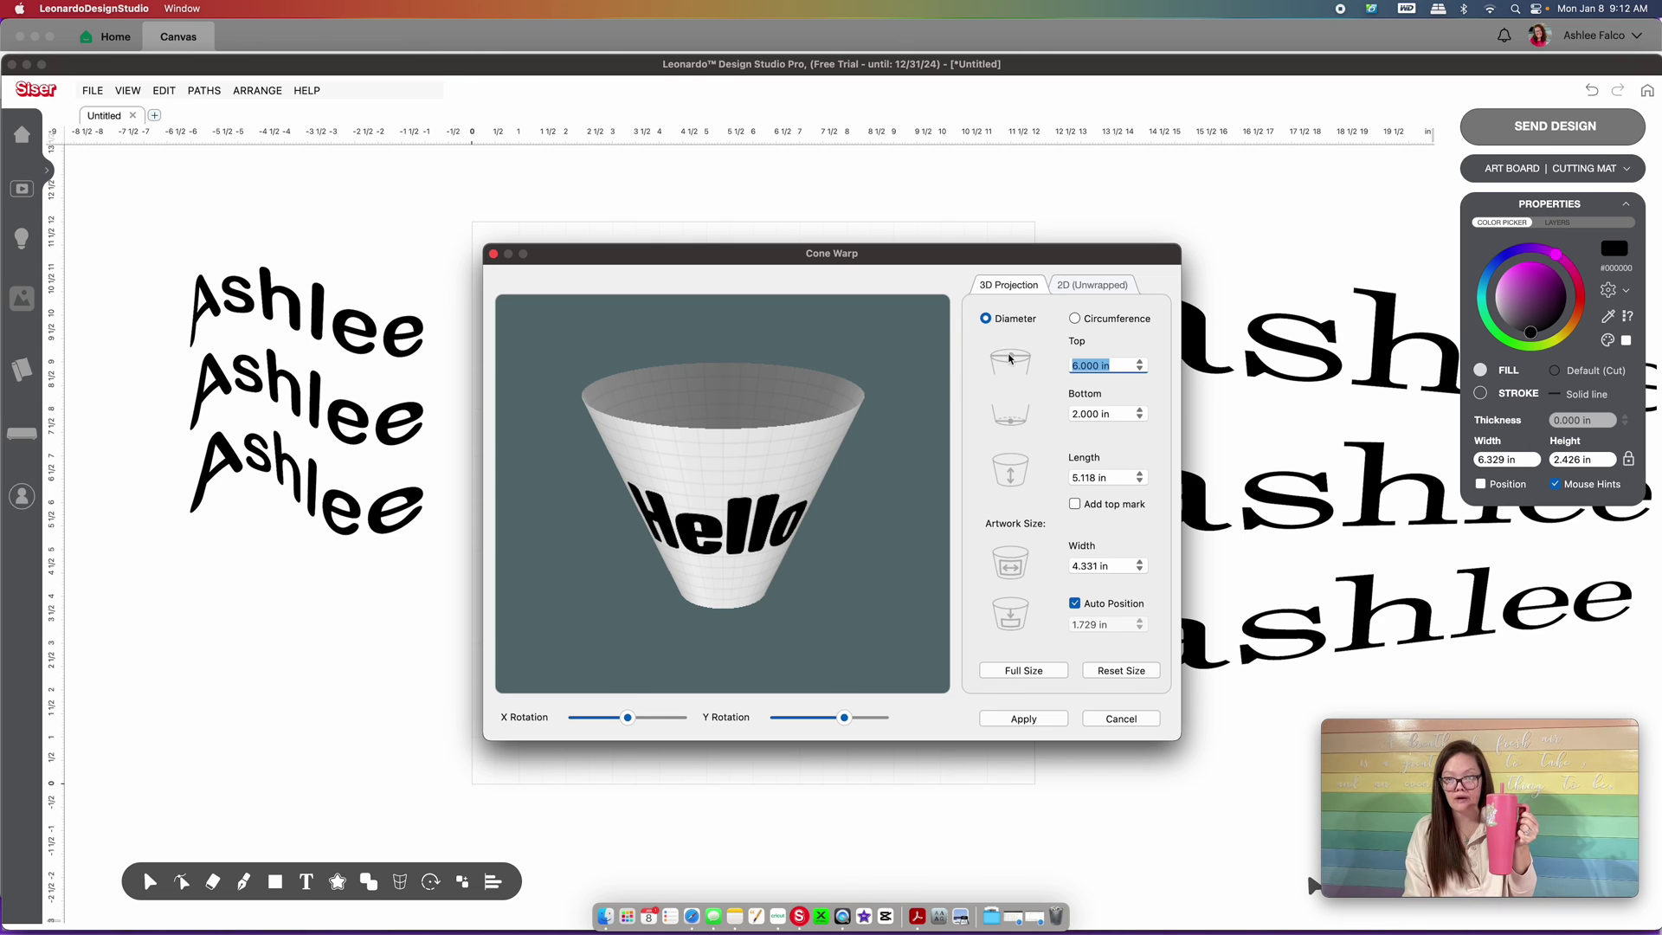
{"action": "left_click", "coordinate": [1094, 477]}
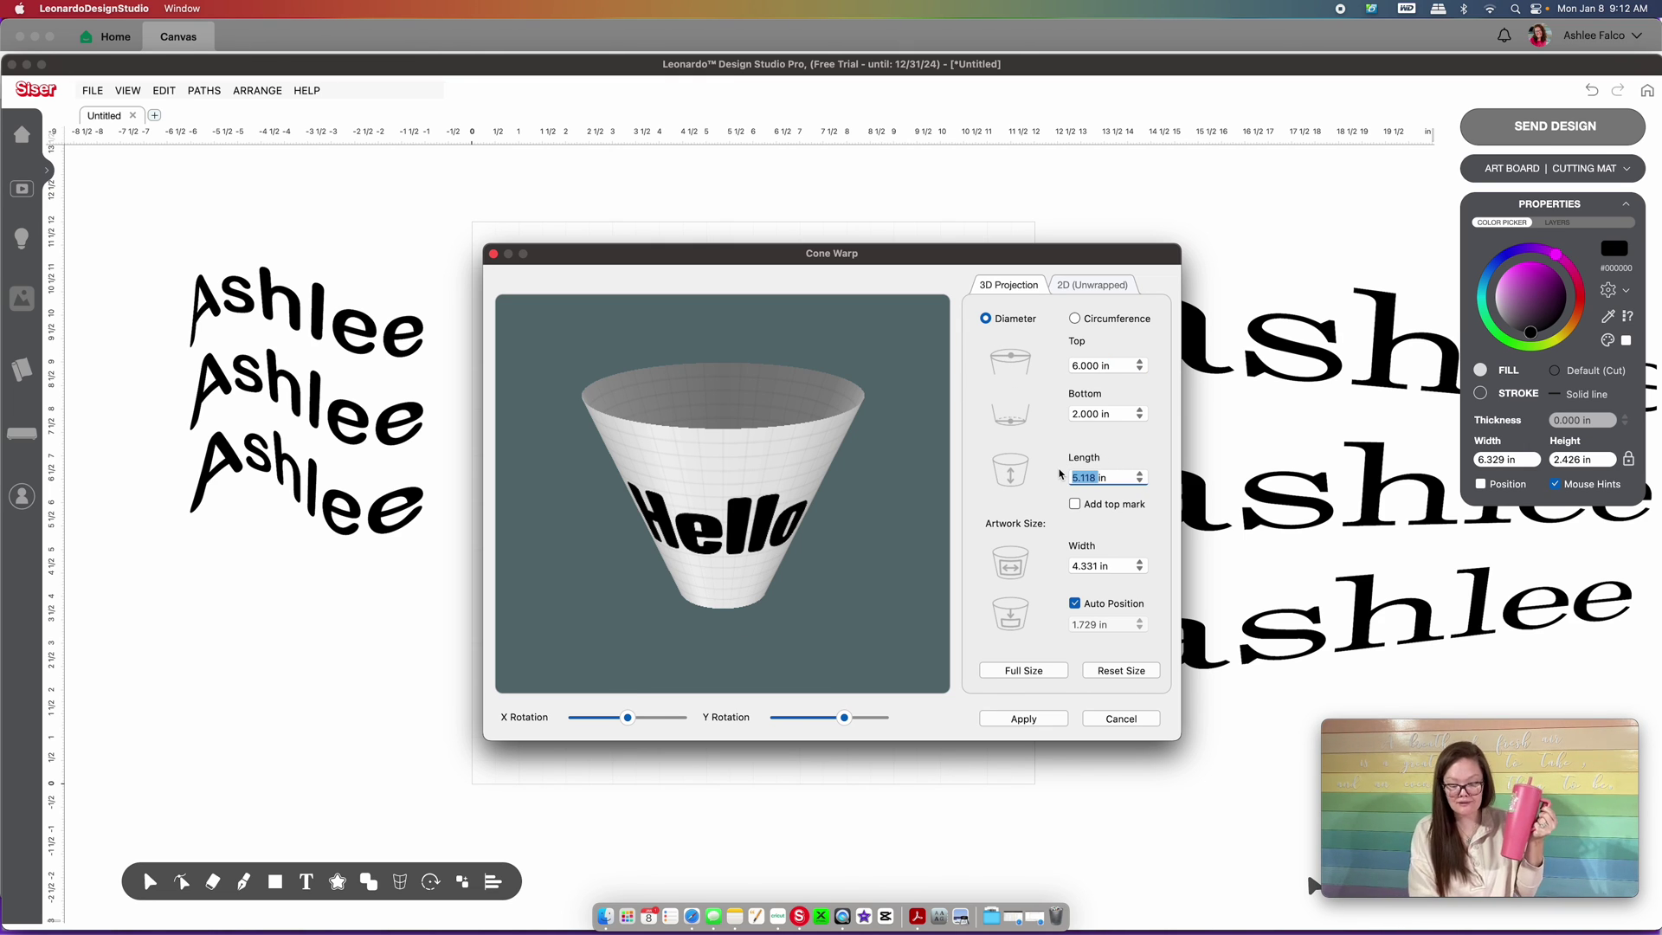
{"action": "type", "text": "3"}
{"action": "key", "text": "Tab"}
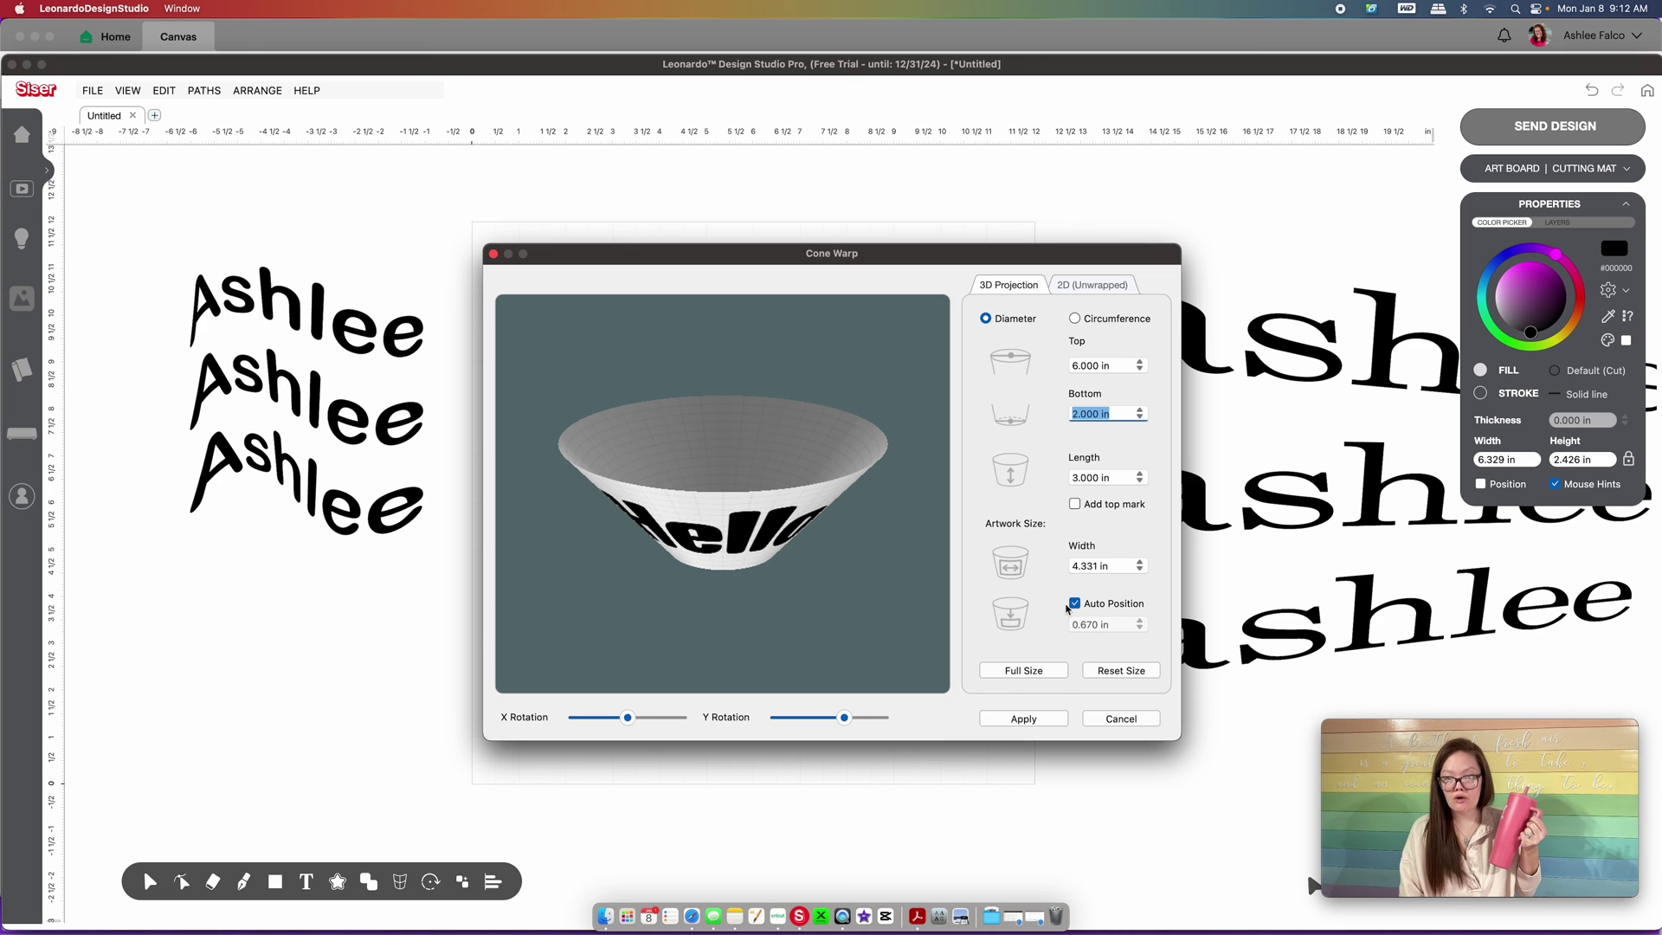
Reduce the artwork width on the cone to 2 in and apply the Cone Warp
{"action": "left_click", "coordinate": [1140, 570]}
{"action": "left_click", "coordinate": [1140, 569]}
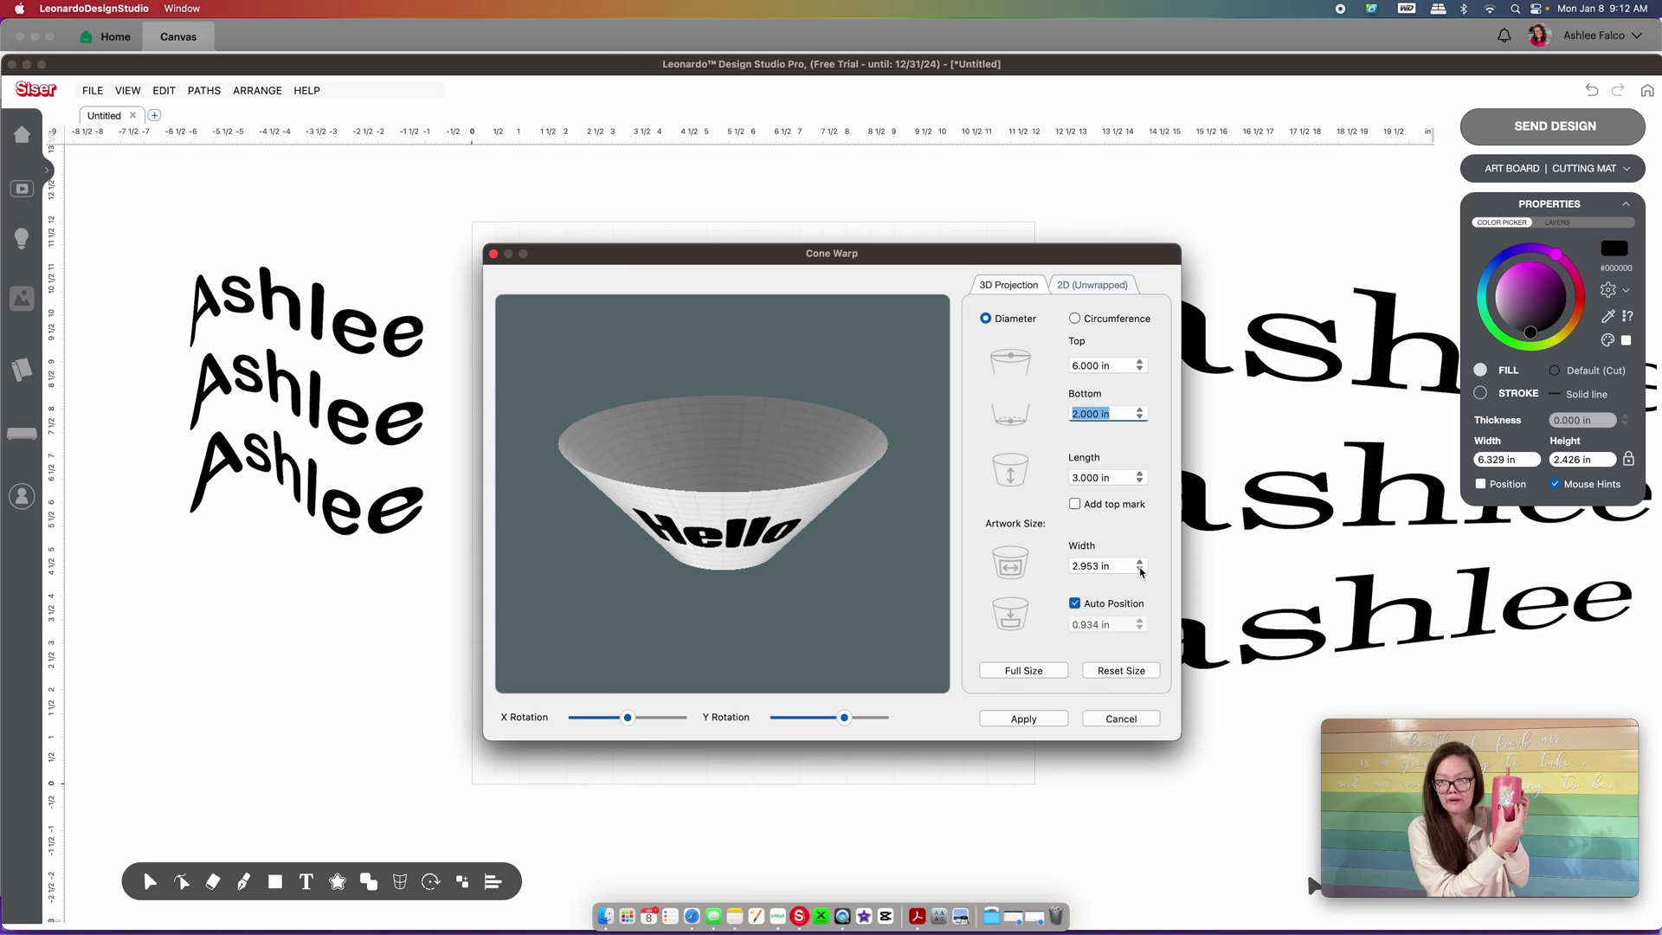
{"action": "left_click", "coordinate": [1140, 570]}
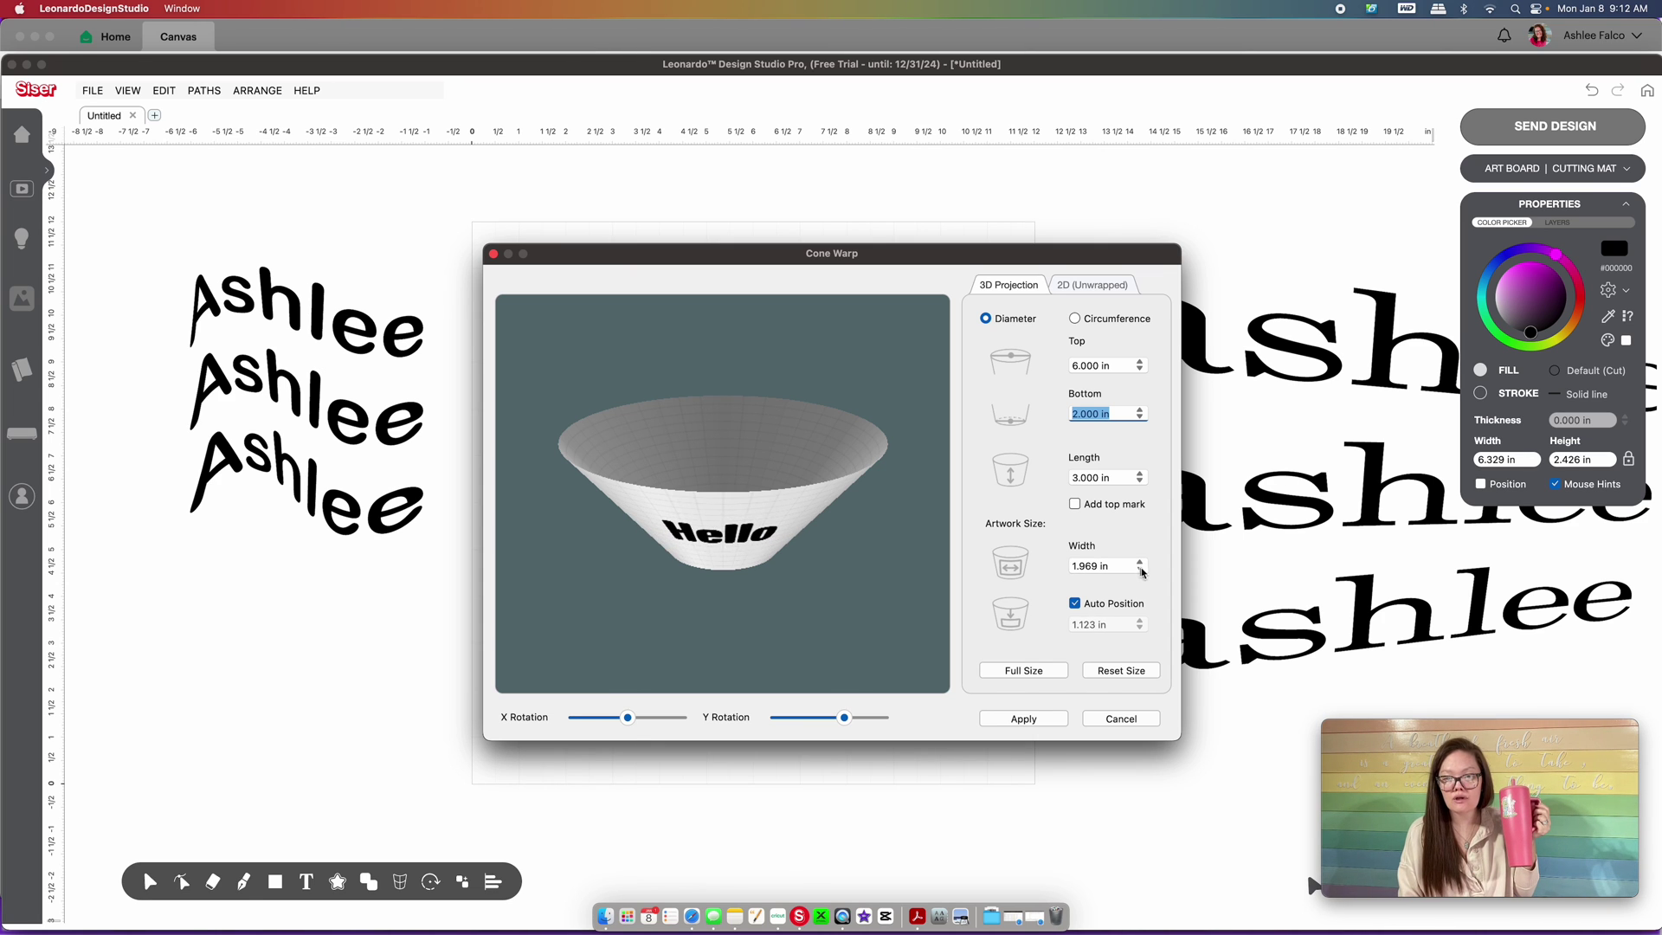
{"action": "key", "text": "Tab"}
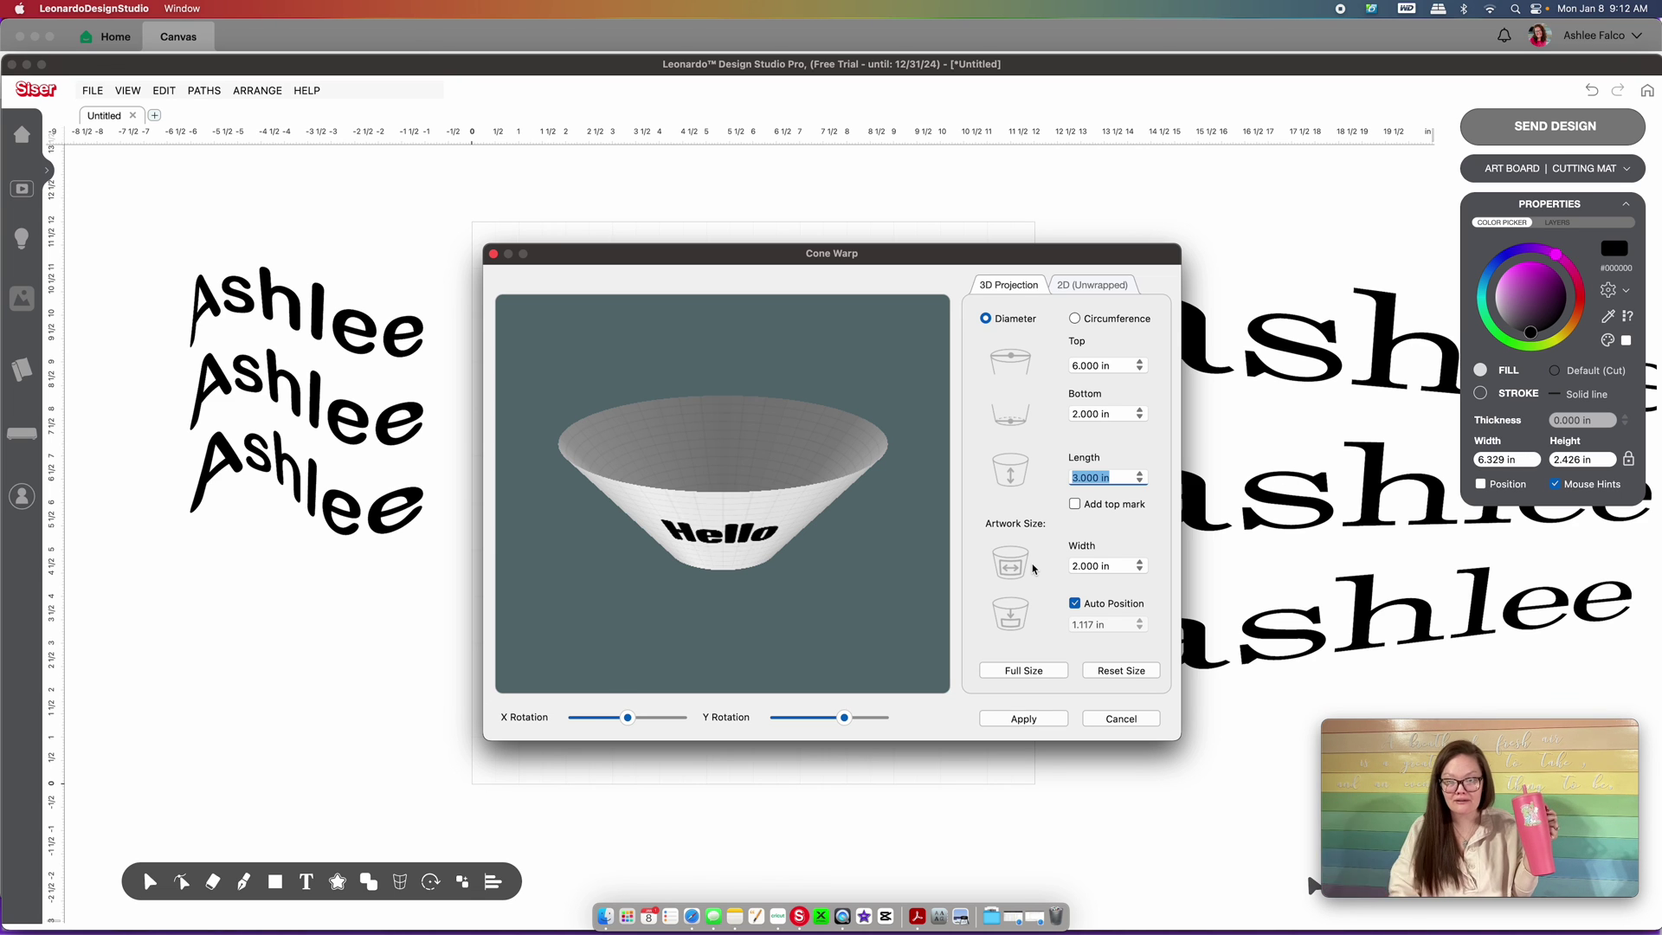
{"action": "left_click", "coordinate": [1014, 719]}
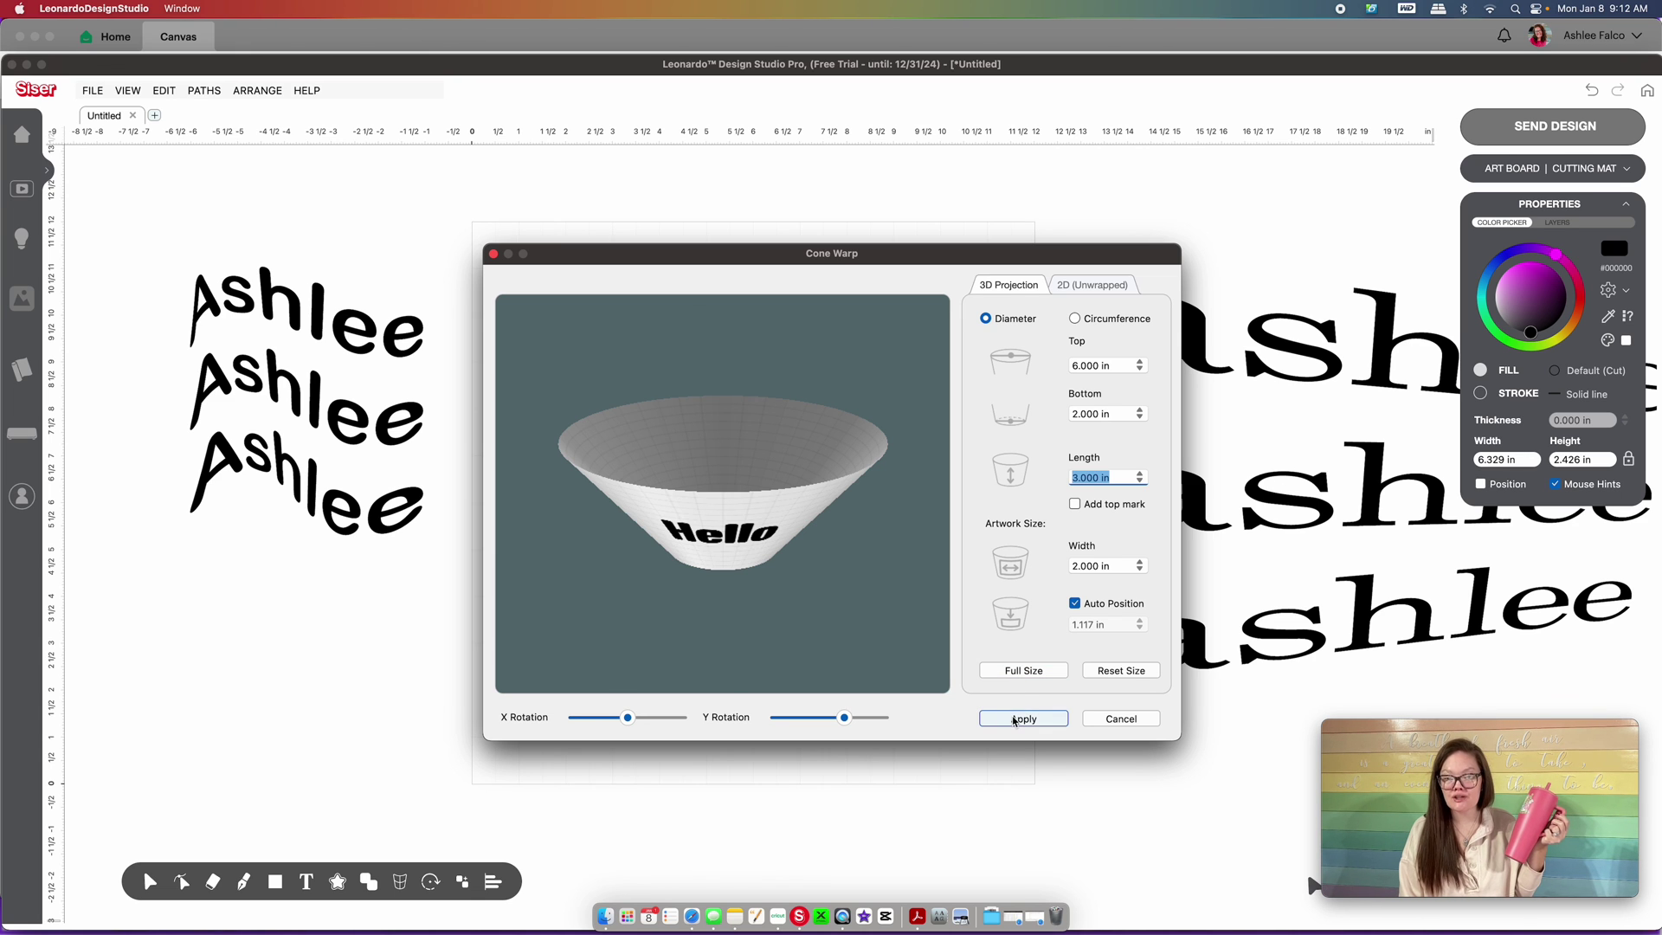